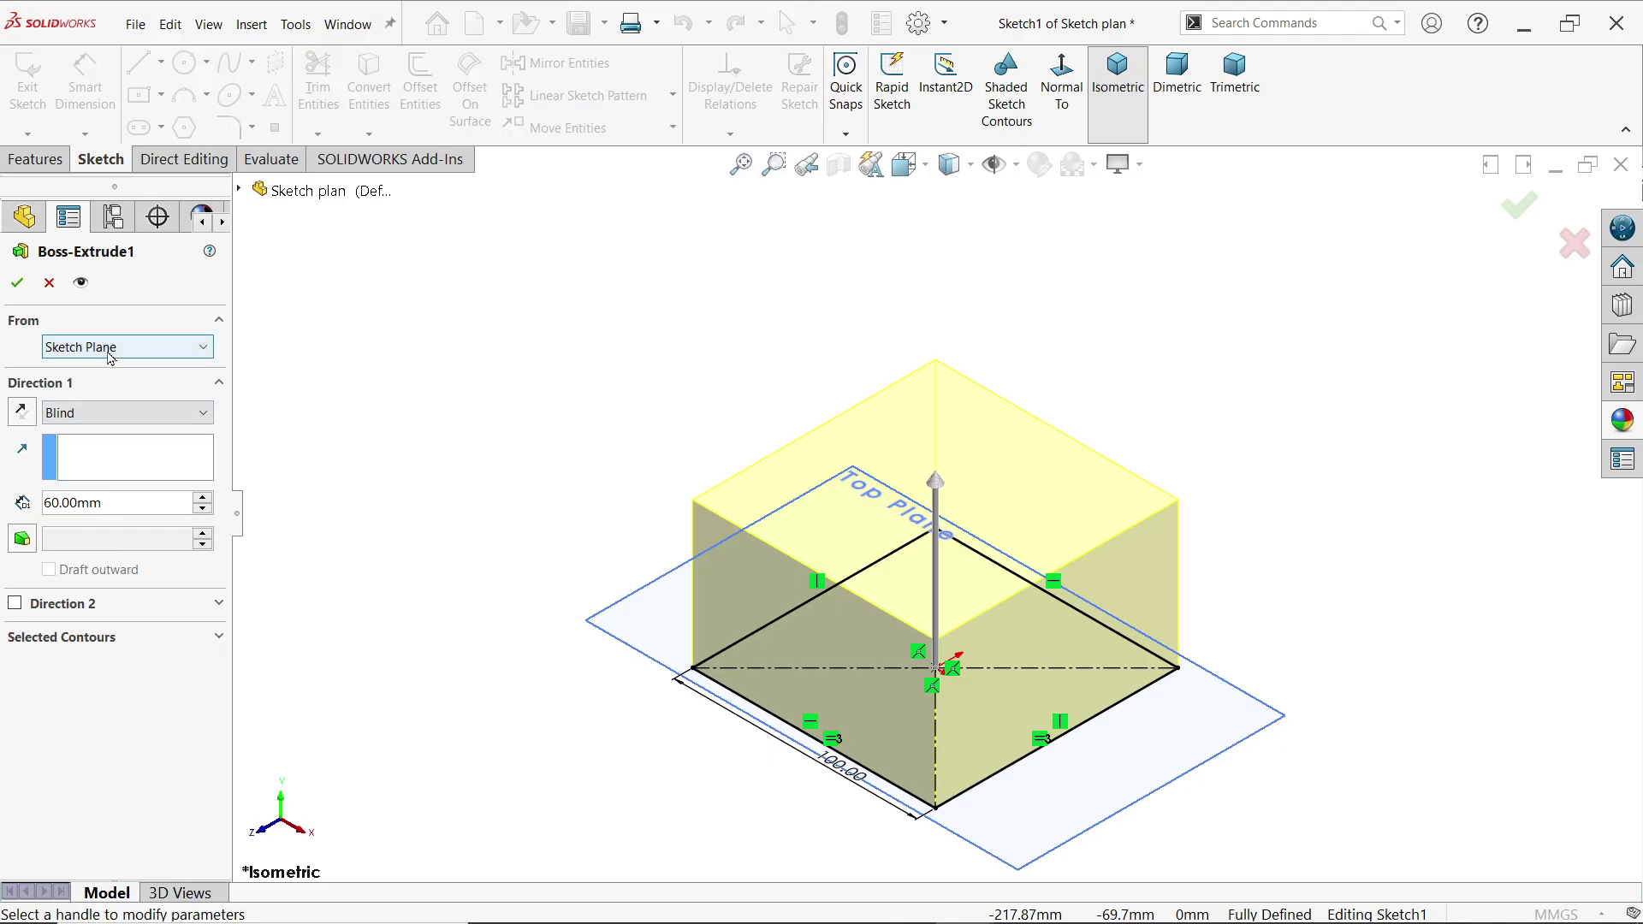
- Discard the earlier boss-extrude so only the empty Sketch plan part with Top Plane remains
left_click(110, 346)
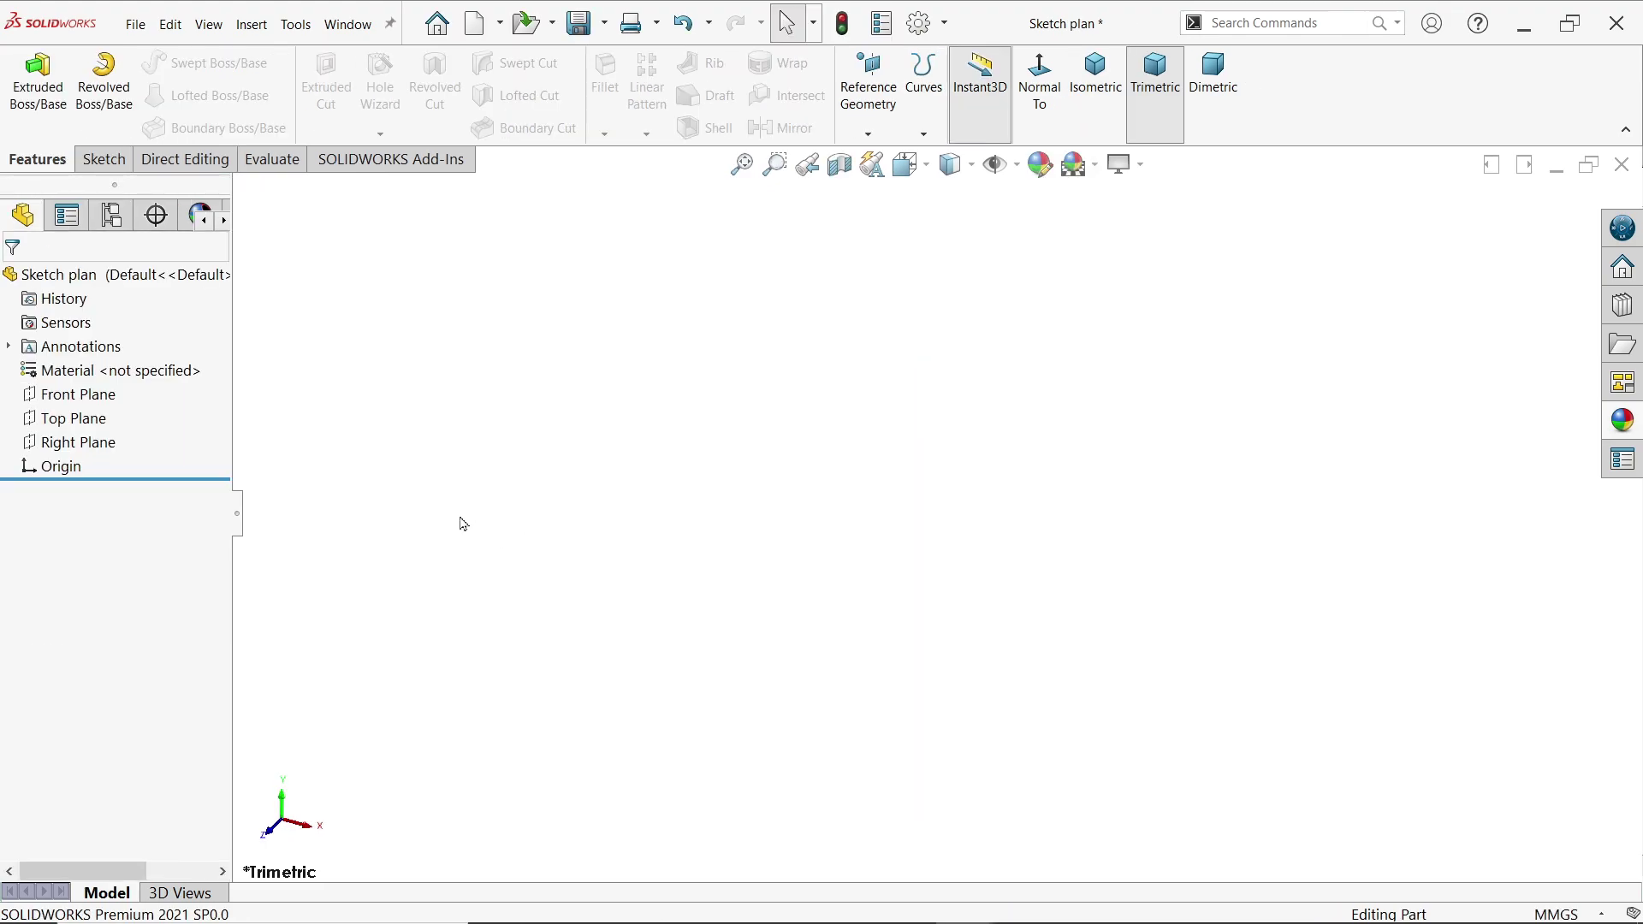
- Sketch a center rectangle at the origin on the Top Plane
left_click(95, 423)
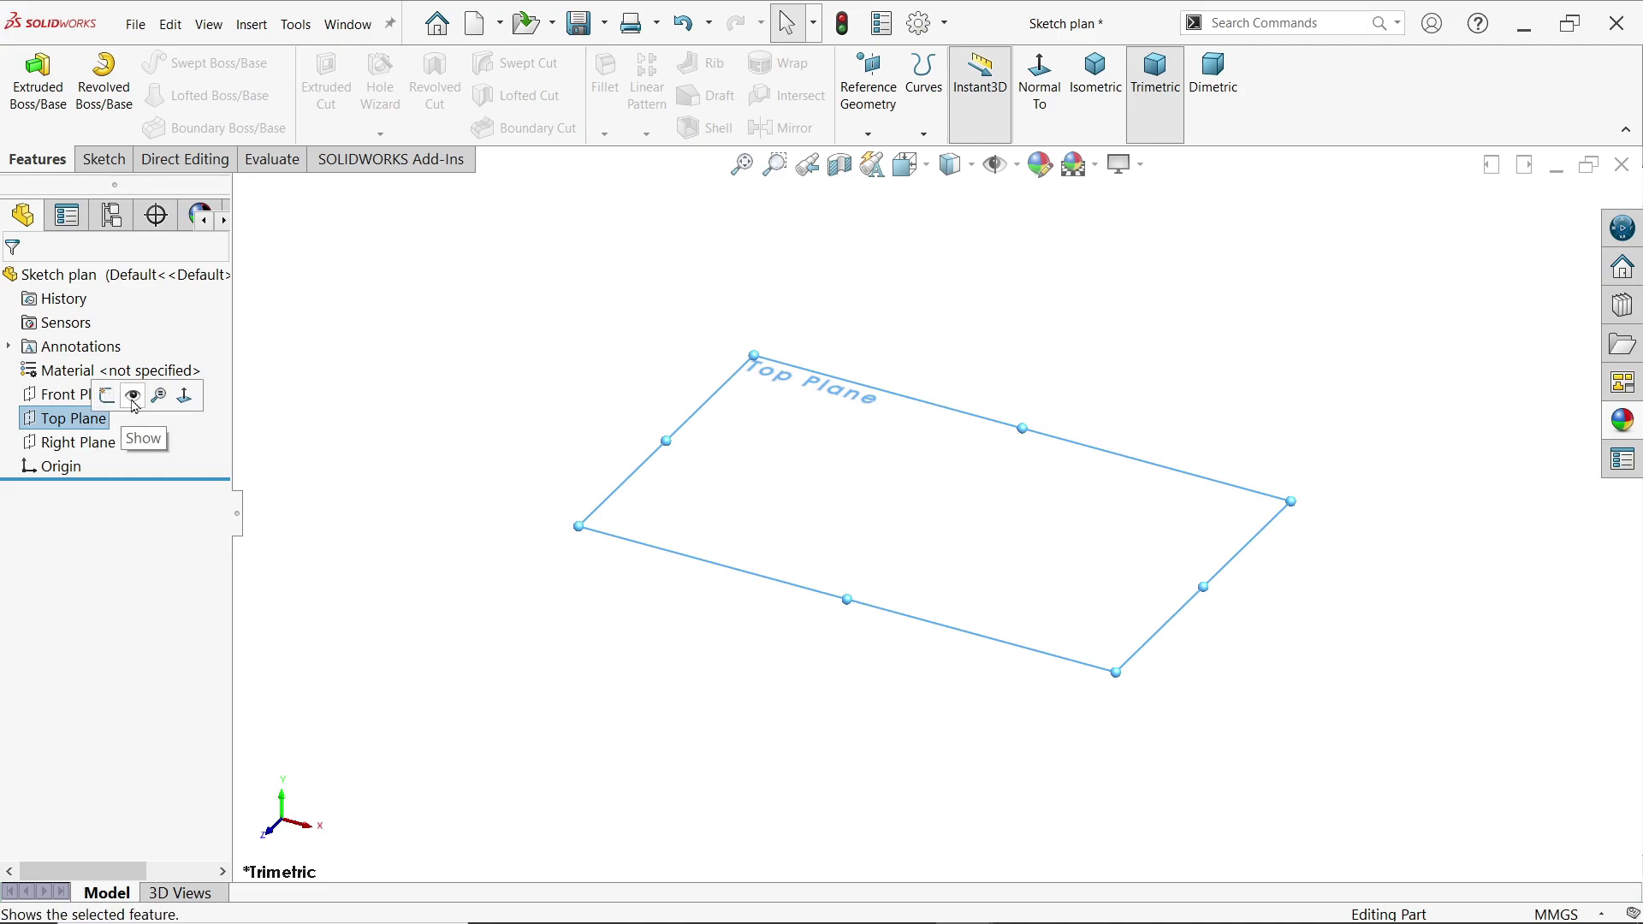
left_click(104, 160)
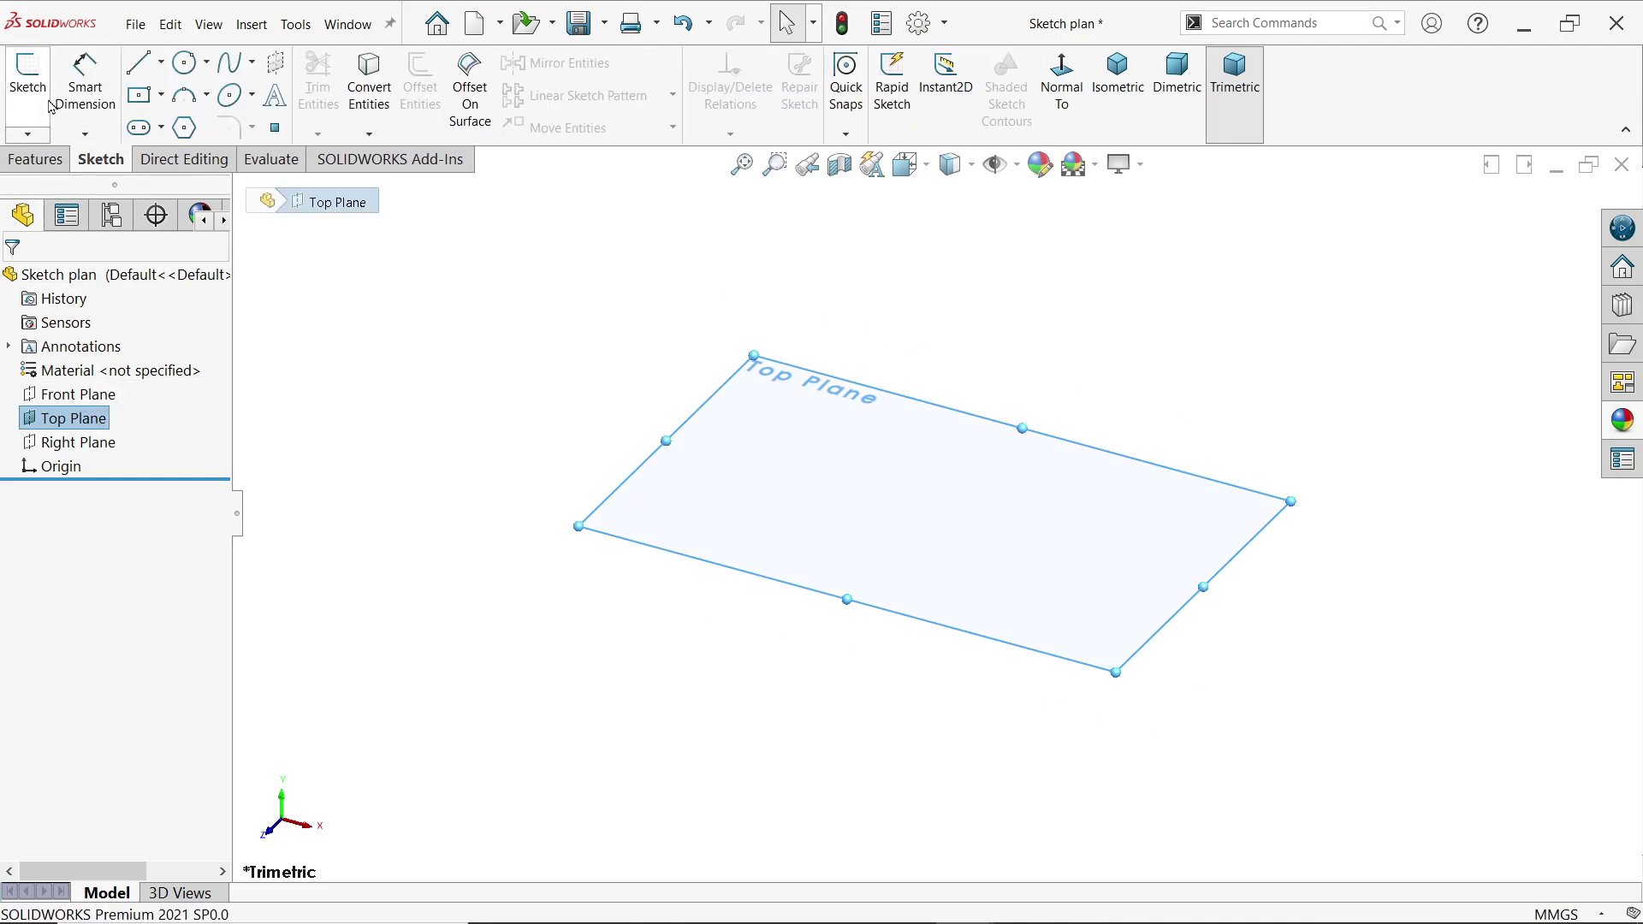
left_click(39, 83)
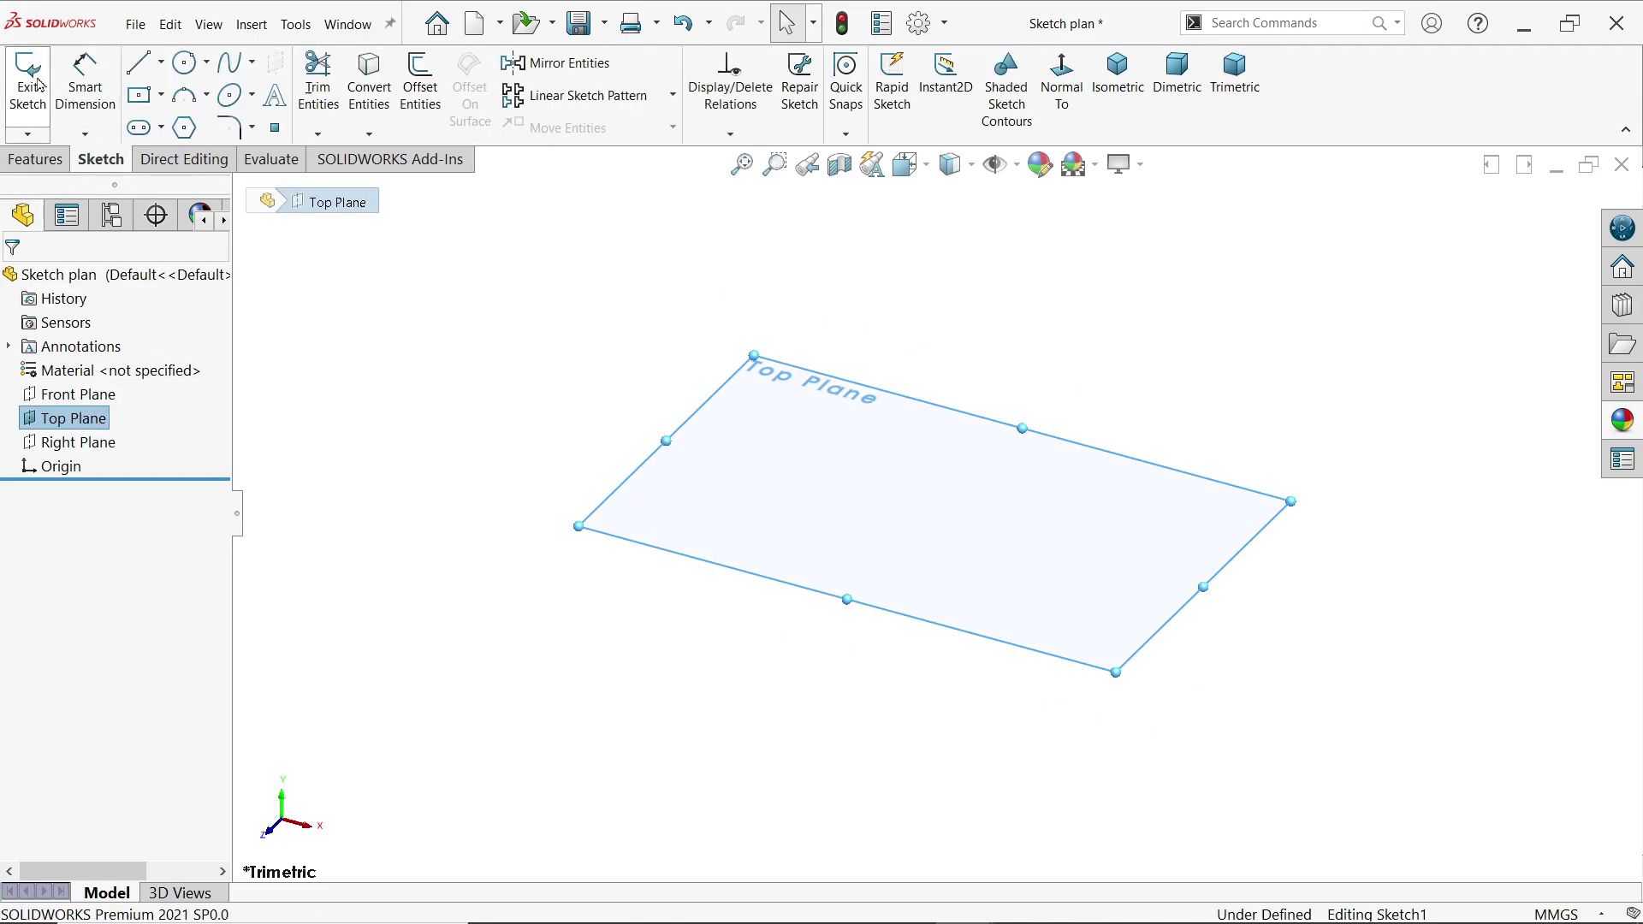
left_click(140, 101)
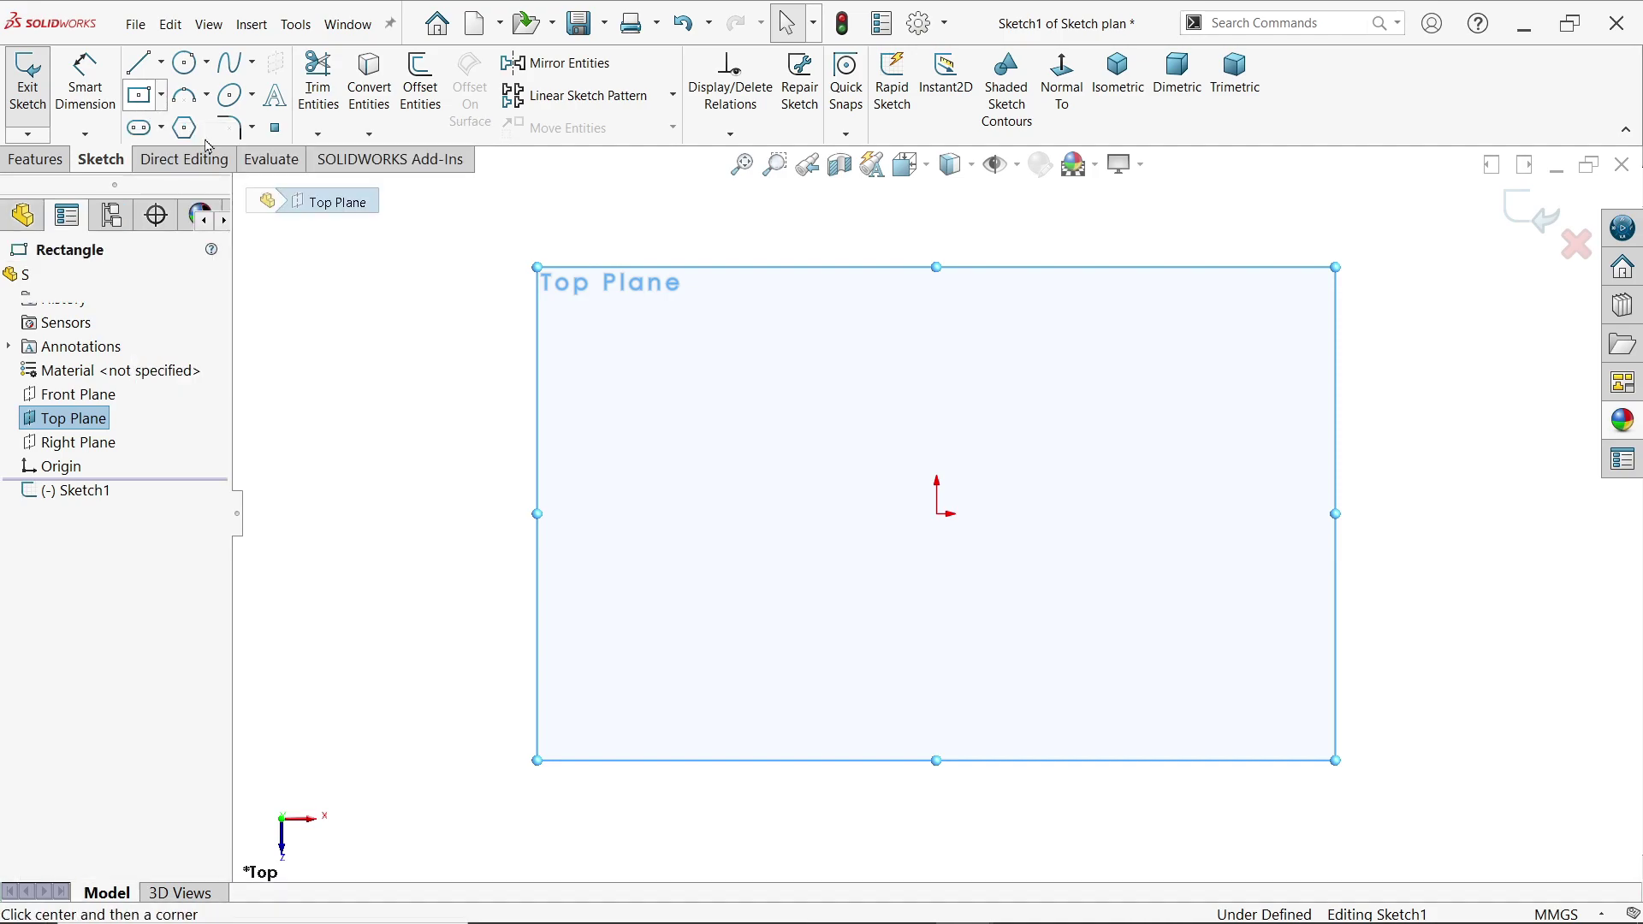
left_click(938, 514)
left_click(1139, 343)
- Dimension the rectangle's bottom edge to 100 mm
key("d")
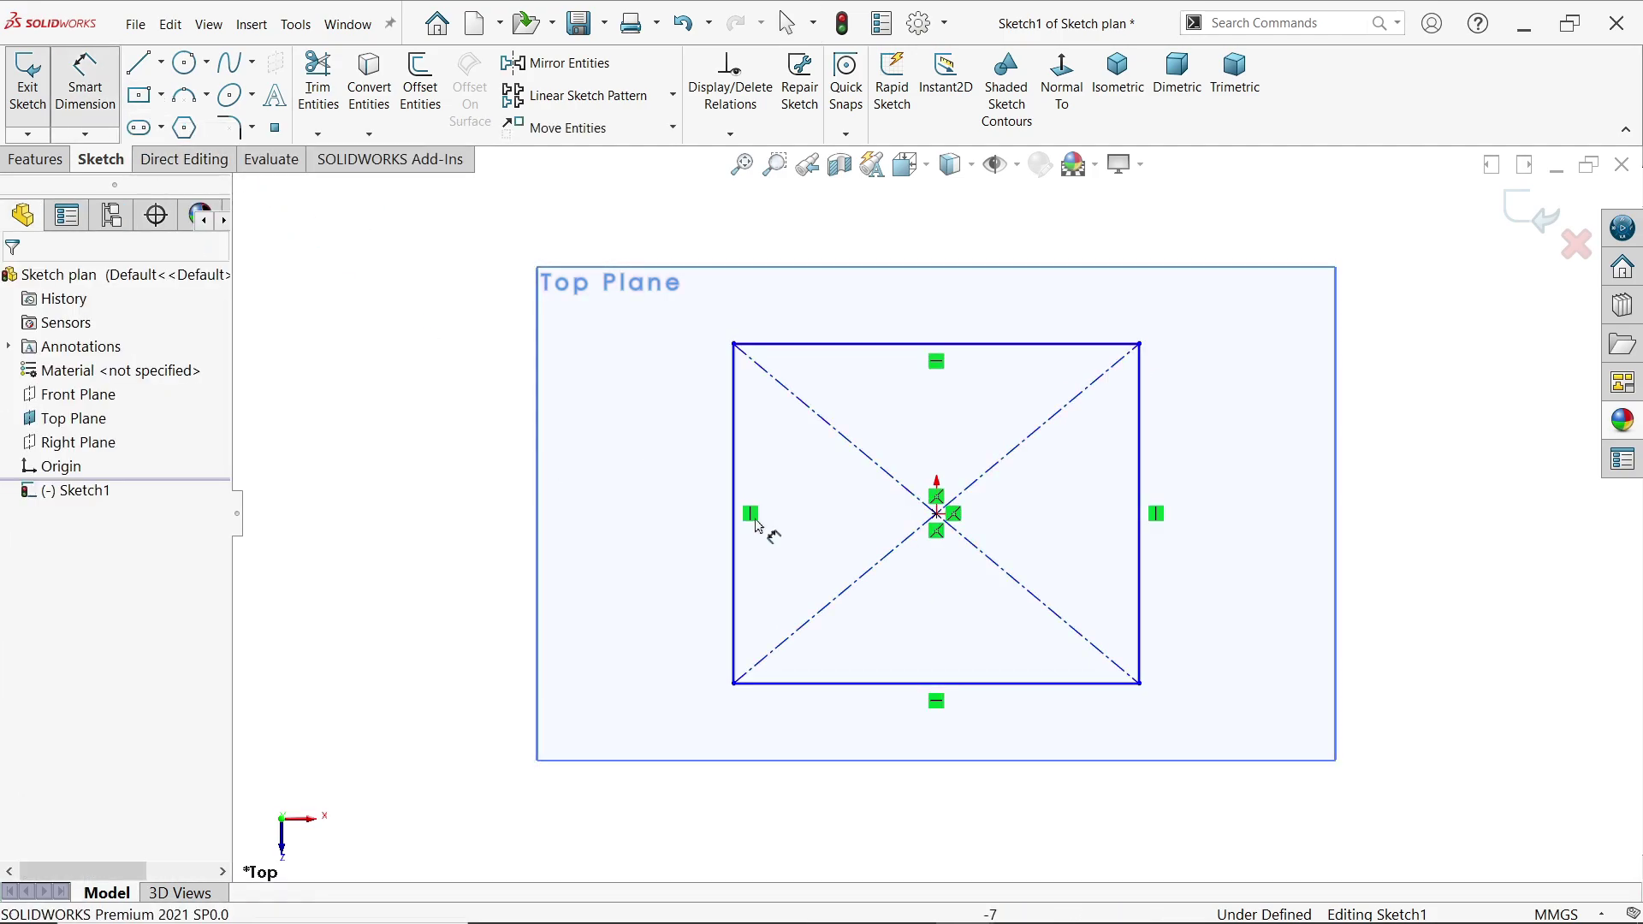
left_click(1027, 689)
left_click(1003, 723)
type("1")
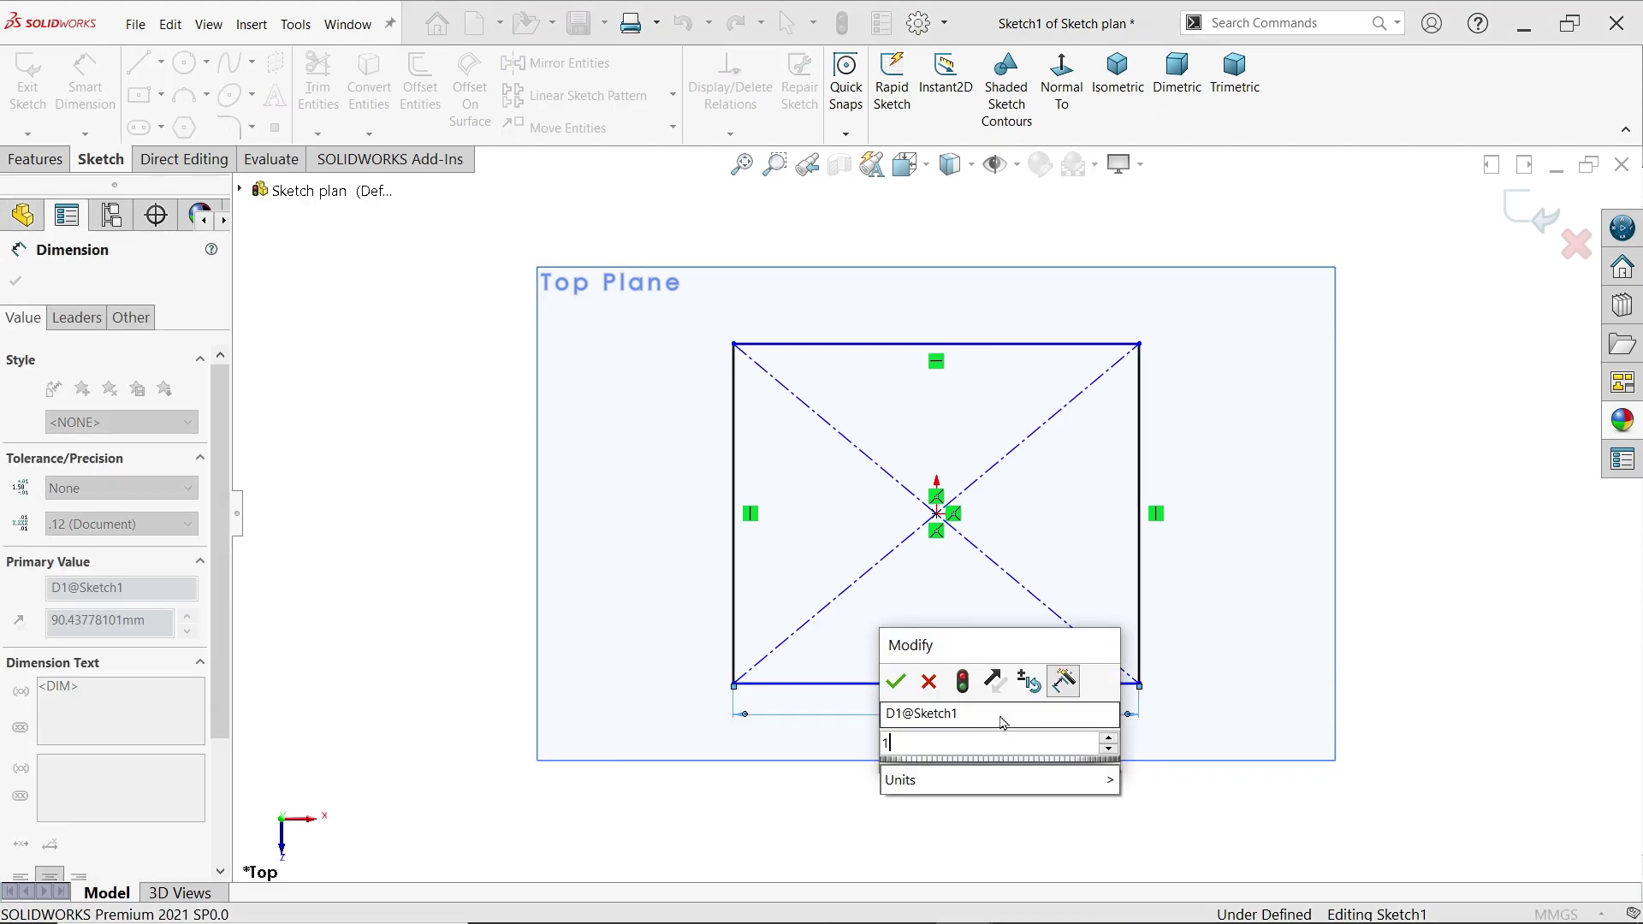
type("00")
key("Return")
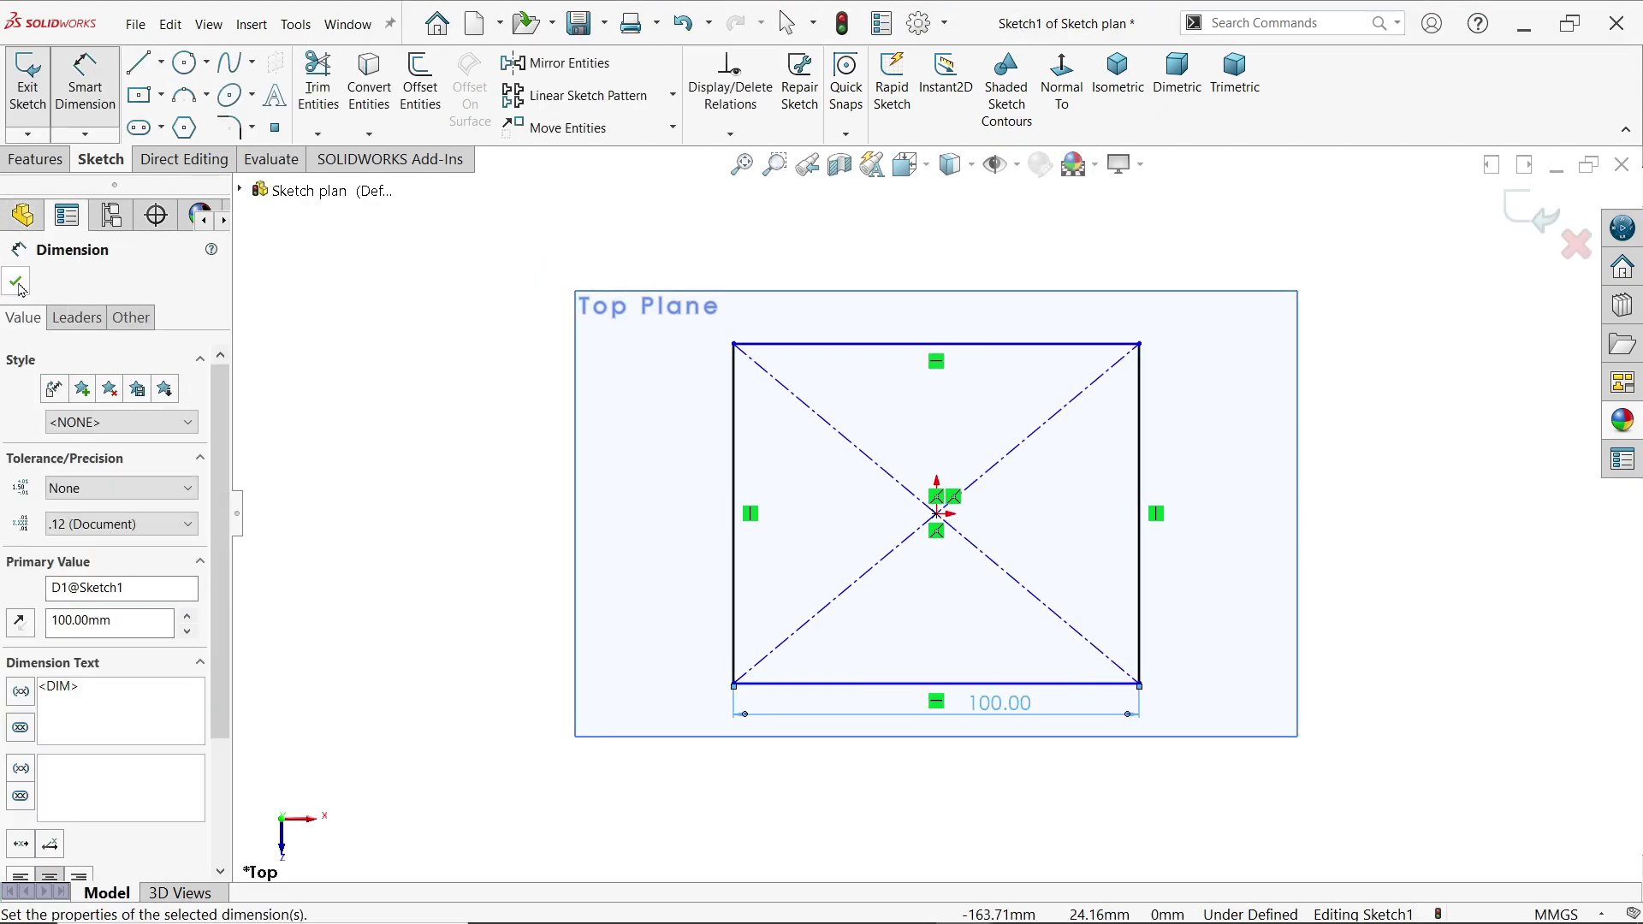
left_click(16, 282)
- Make the right and bottom edges equal, then preview a boss-extrude of the square
left_click(1139, 592)
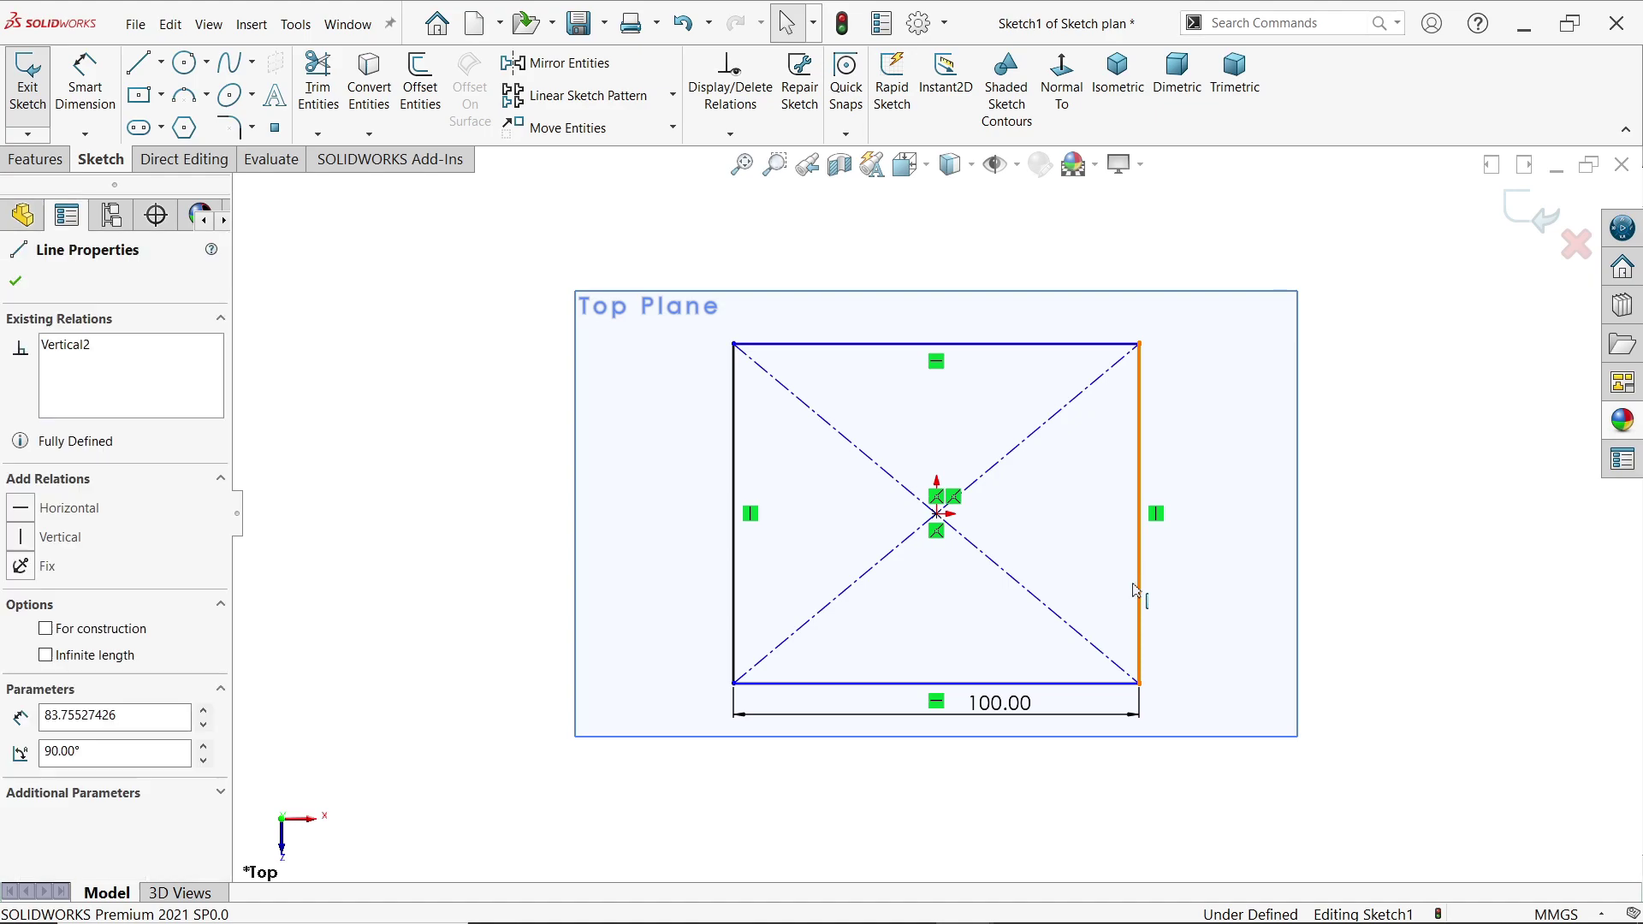
left_click(1093, 685, "ctrl")
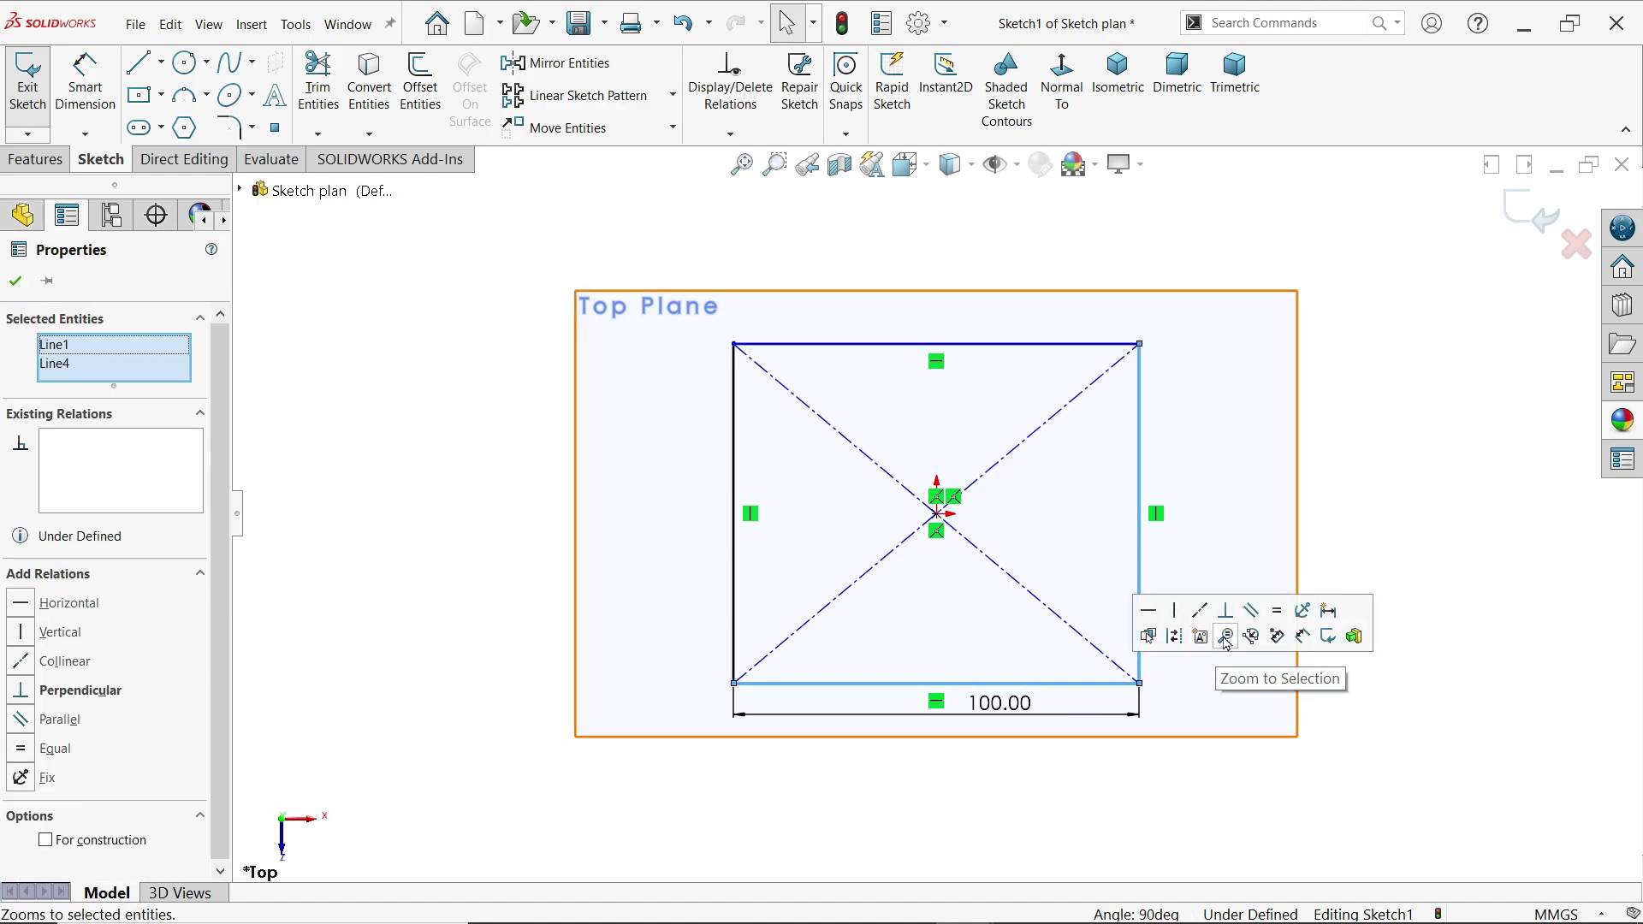
left_click(1278, 613)
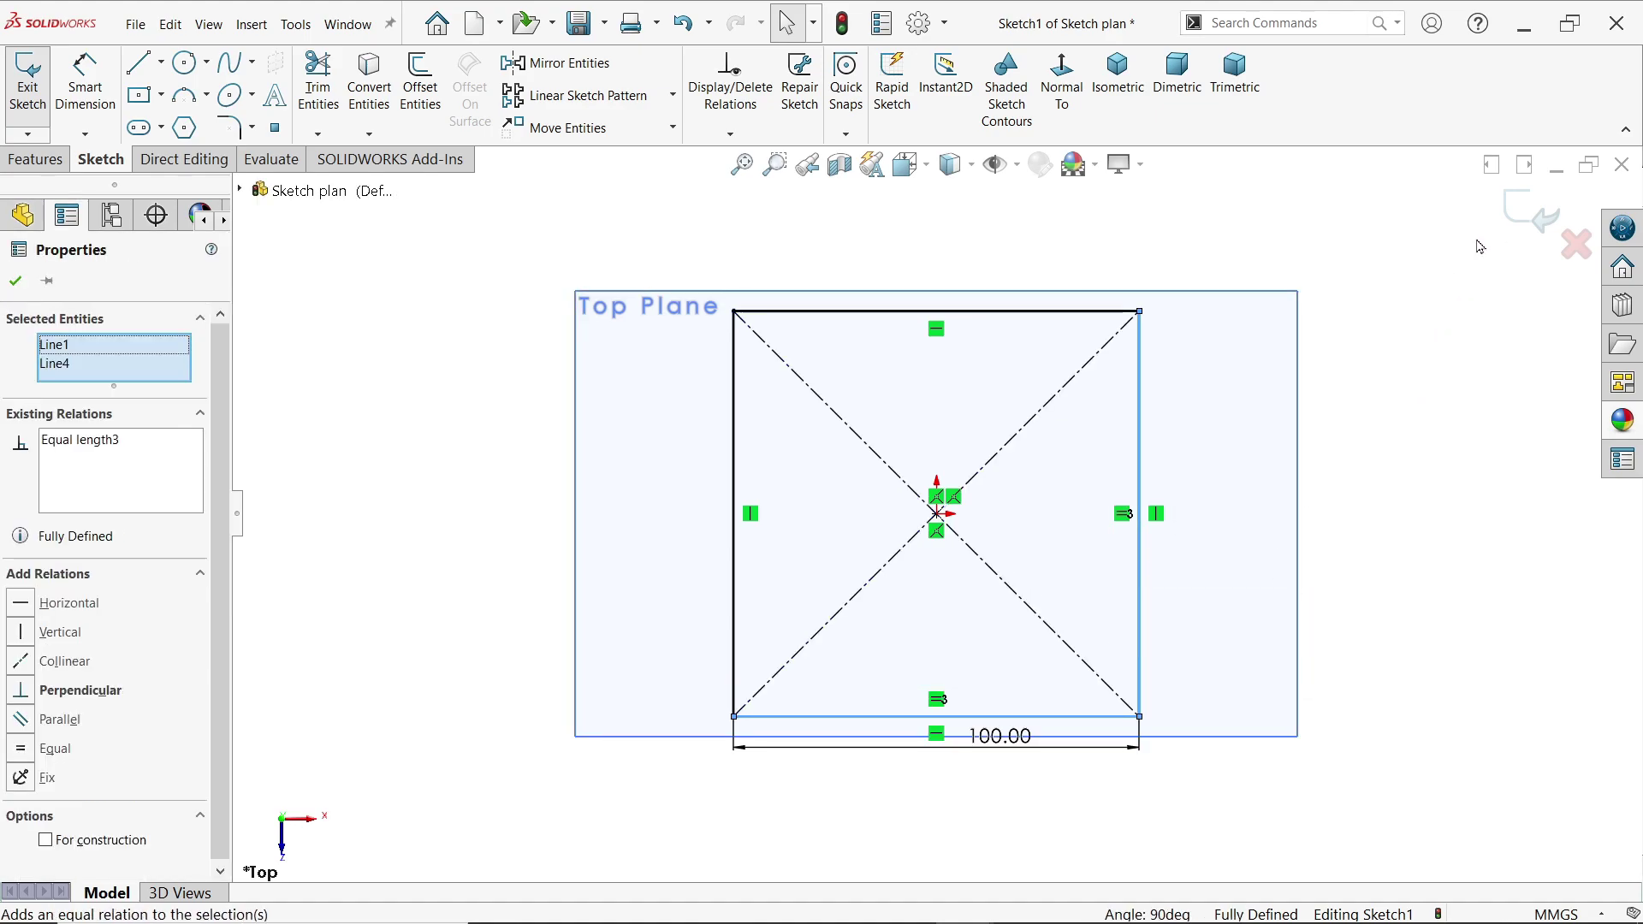
left_click(37, 159)
left_click(47, 84)
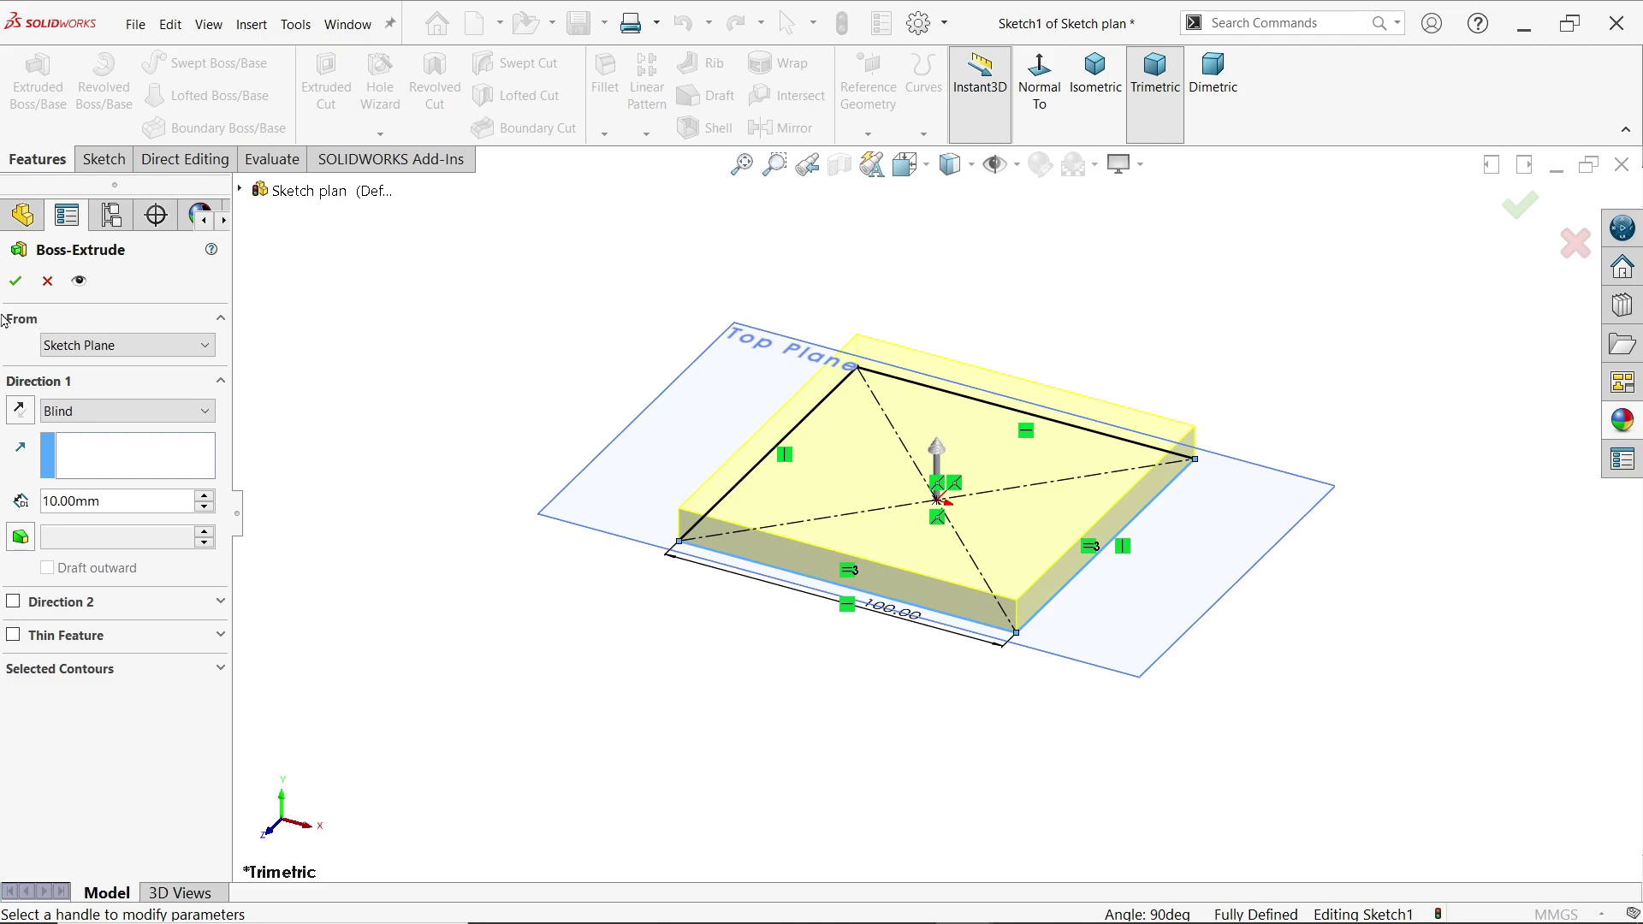
- Keep Sketch Plane as the start condition and set the blind depth to 60 mm
left_click(59, 349)
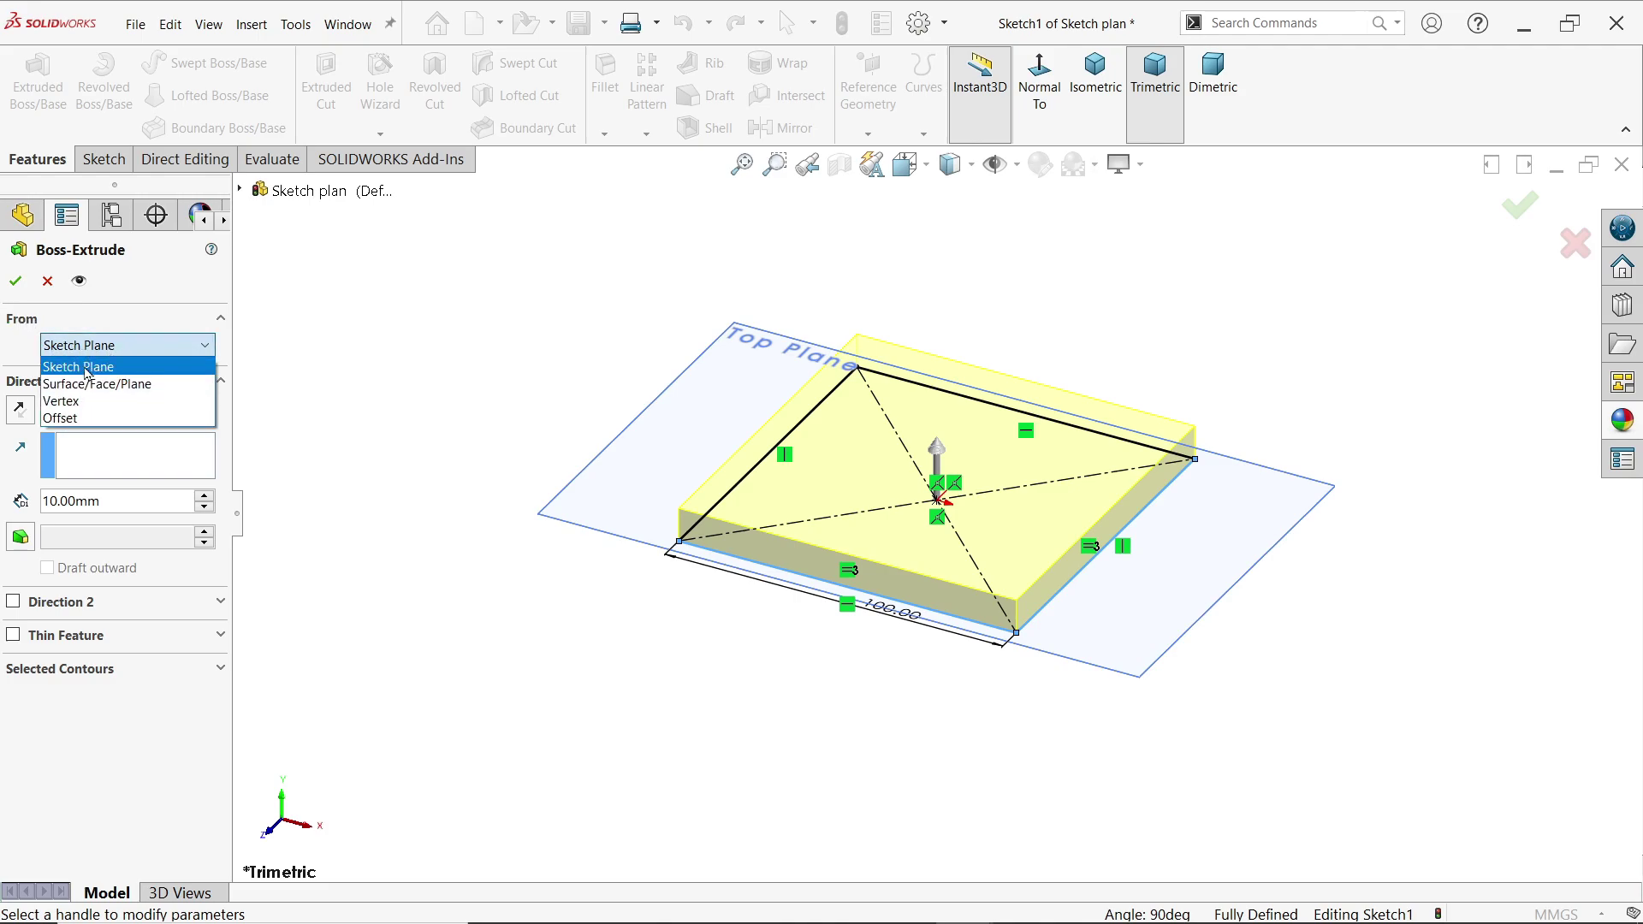
left_click(278, 381)
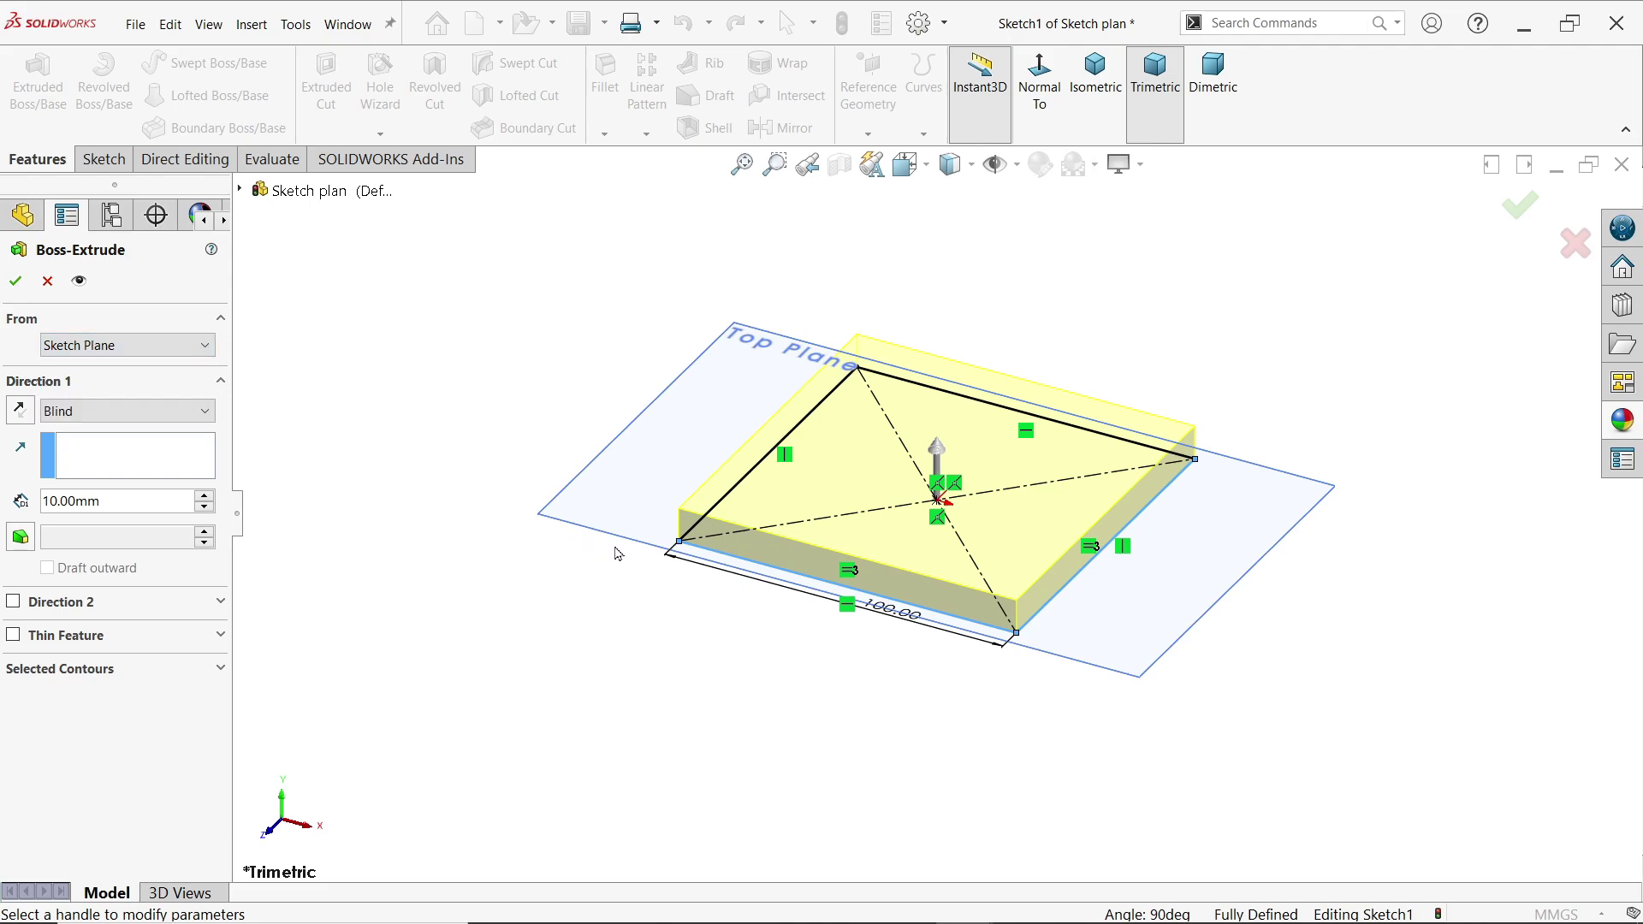
mouse_move(648, 550)
middle_mouse_down()
mouse_move(825, 472)
mouse_move(677, 436)
mouse_move(671, 361)
middle_mouse_up()
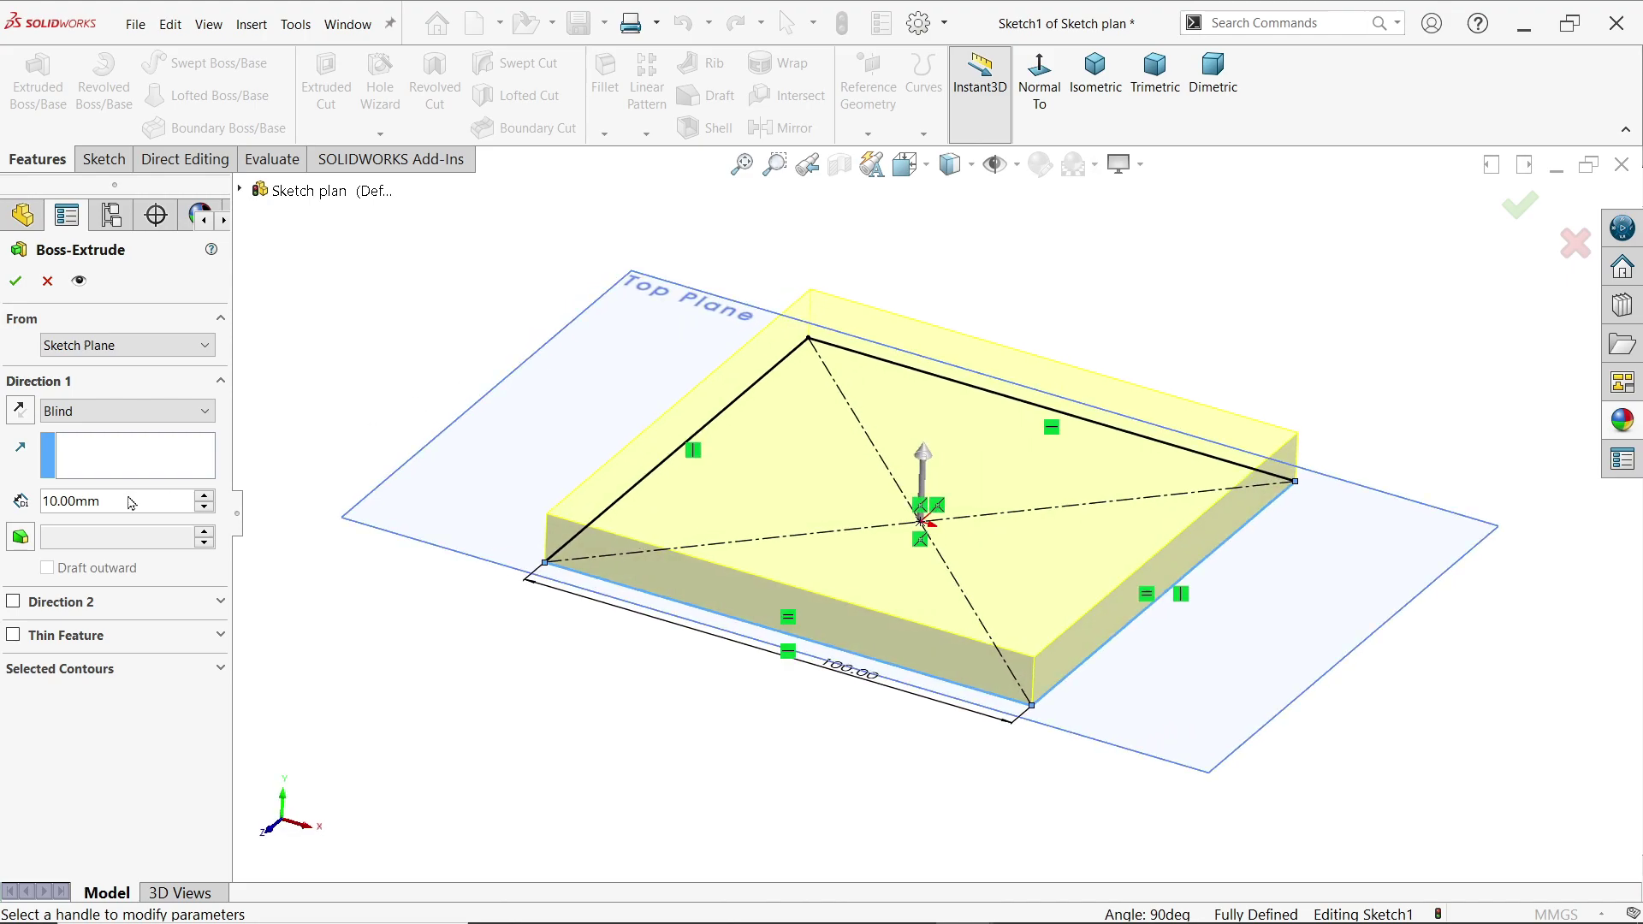
left_click_drag(131, 502, 47, 504)
type("60")
key("Return")
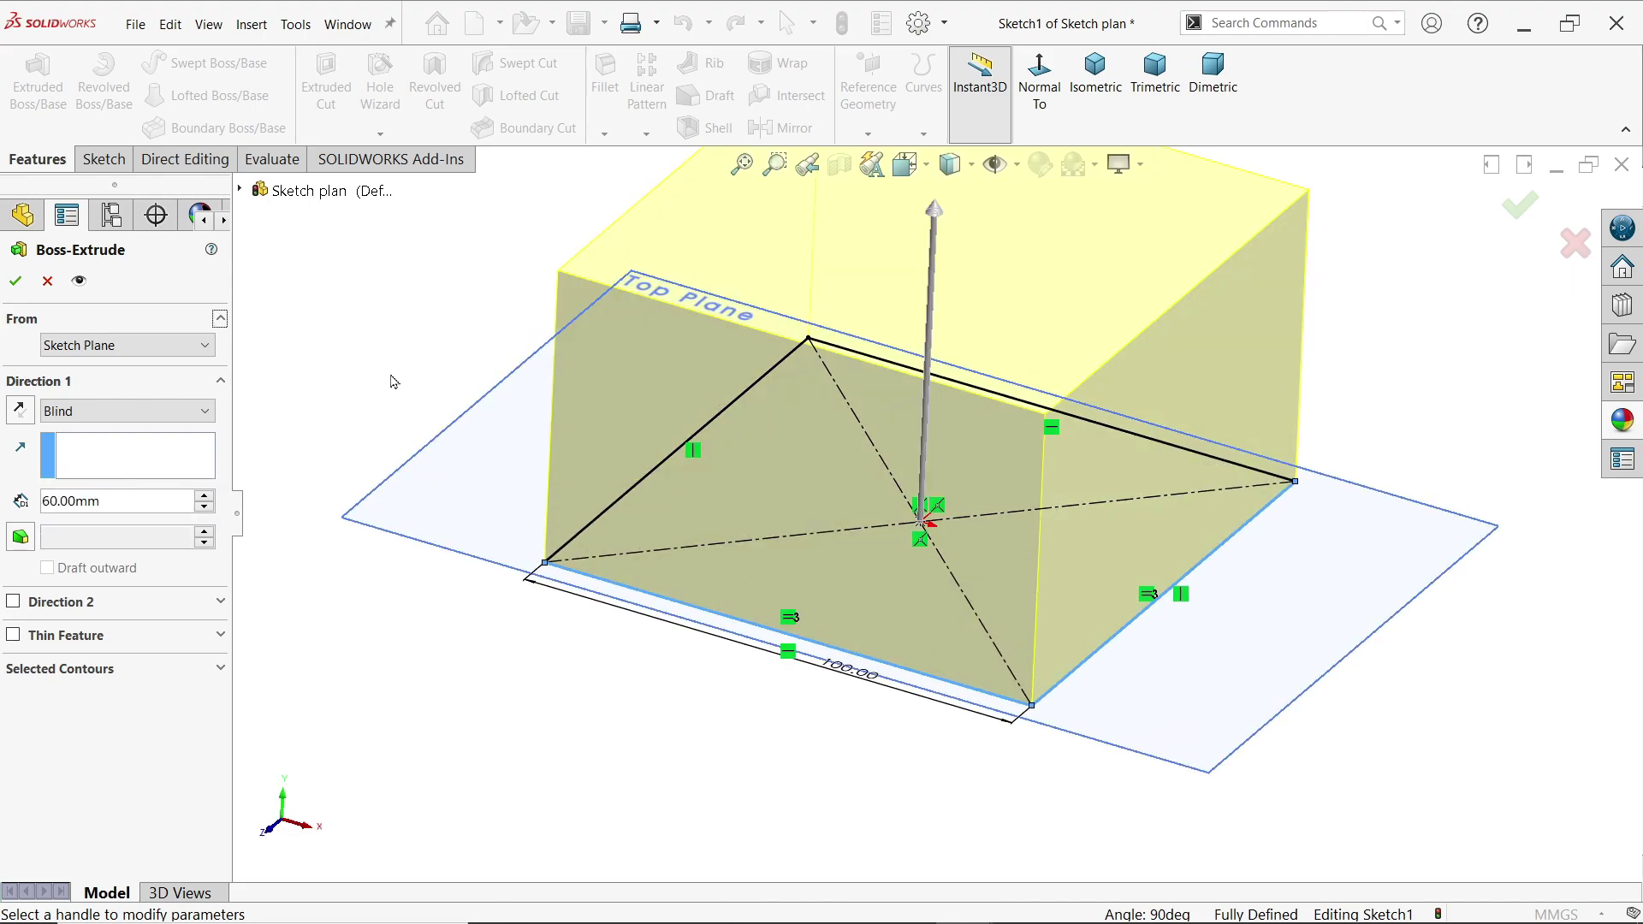
- Inspect the 60 mm preview and accept it as Boss-Extrude1
mouse_move(462, 483)
middle_mouse_down()
mouse_move(506, 319)
mouse_move(511, 387)
mouse_move(601, 504)
middle_mouse_up()
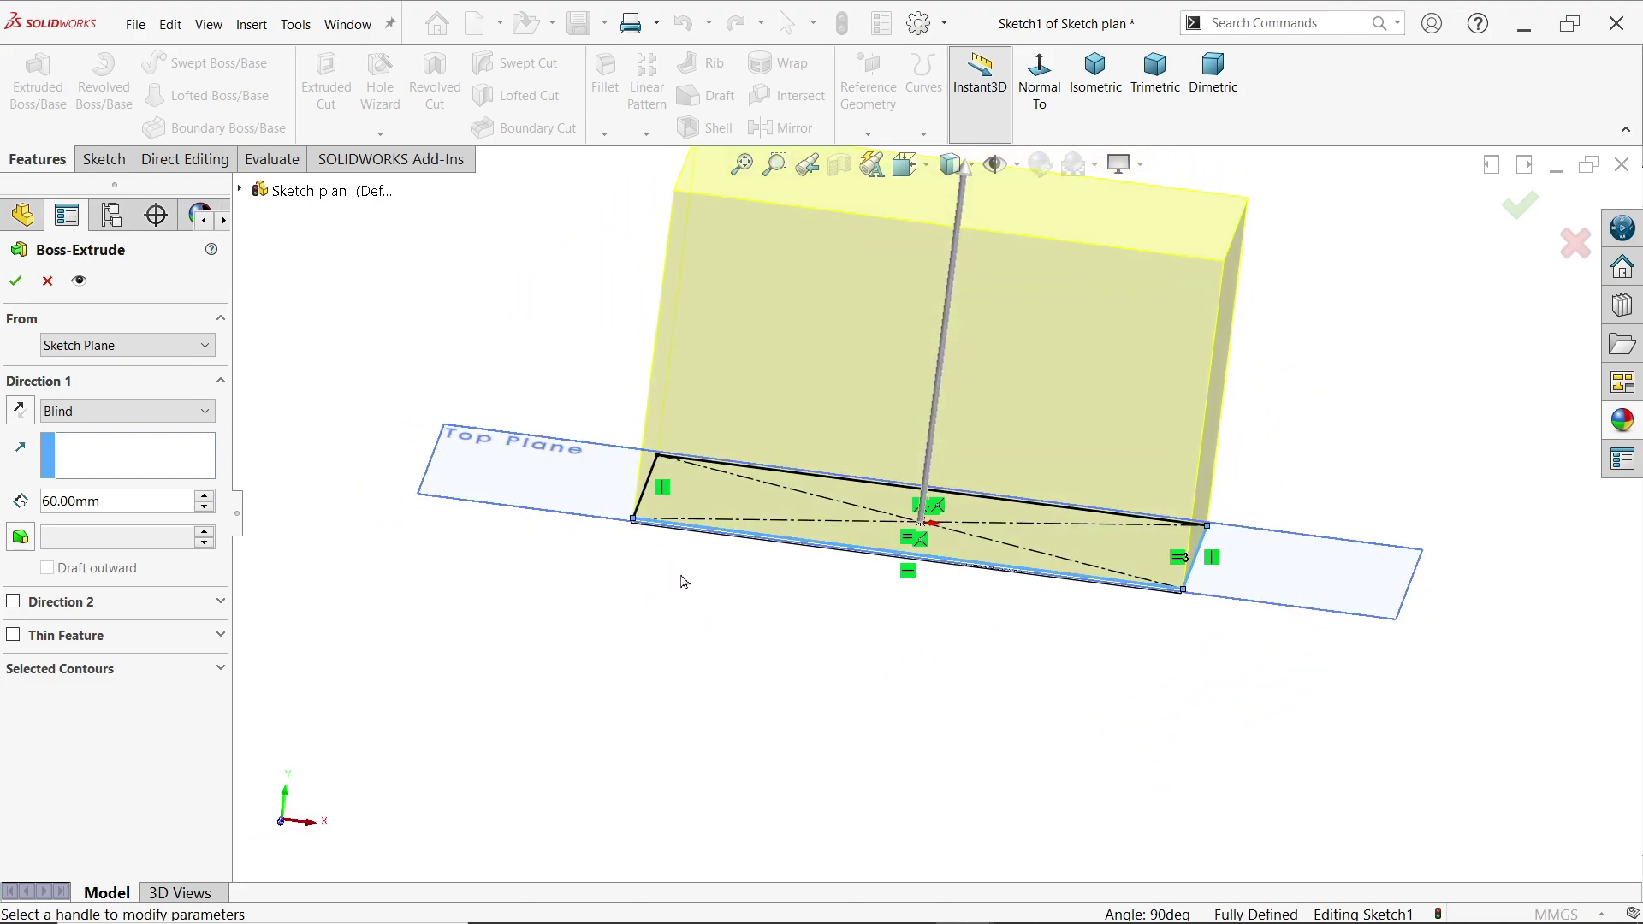
key("ctrl+shift+z")
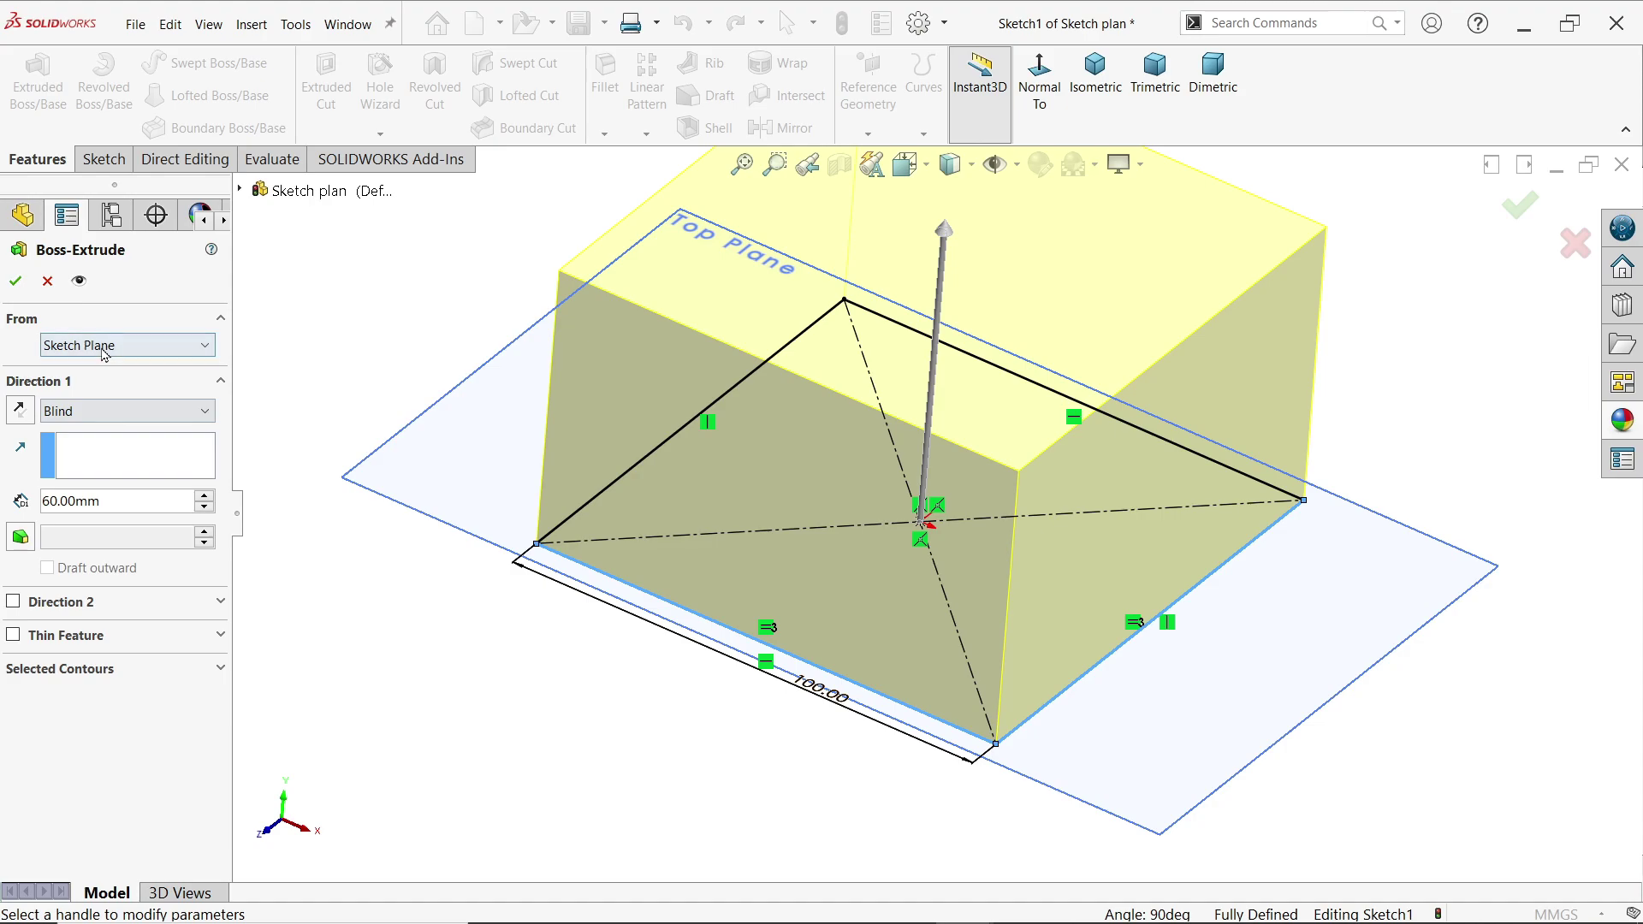
middle_click_drag(650, 599, 688, 631)
key("ctrl+shift+z")
key("ctrl+shift+z")
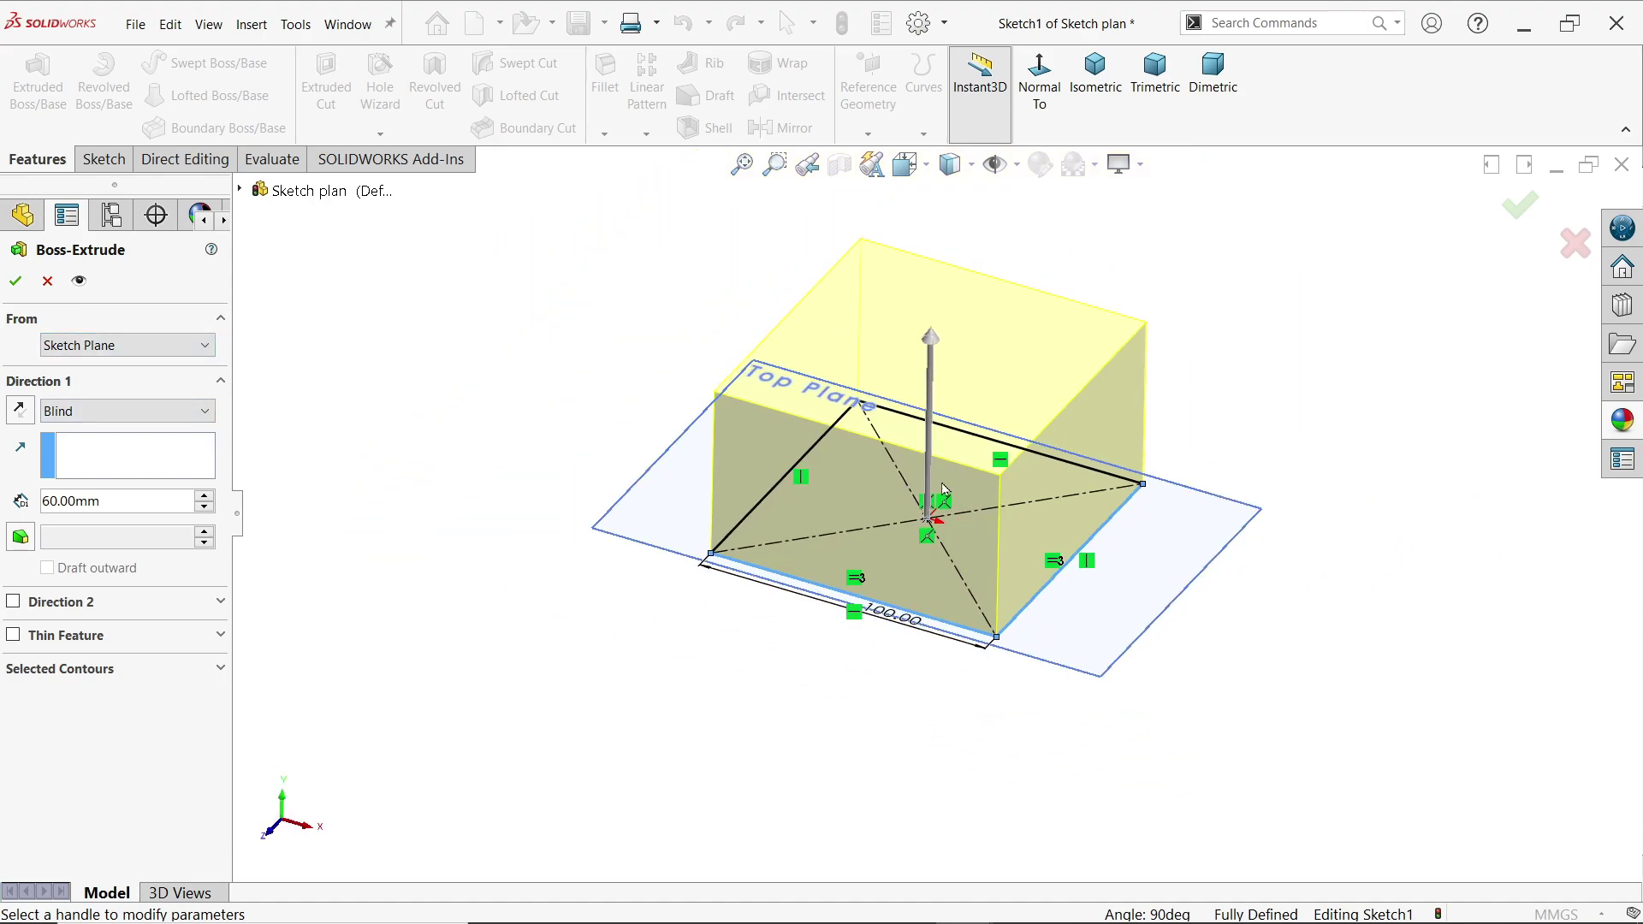
left_click(16, 281)
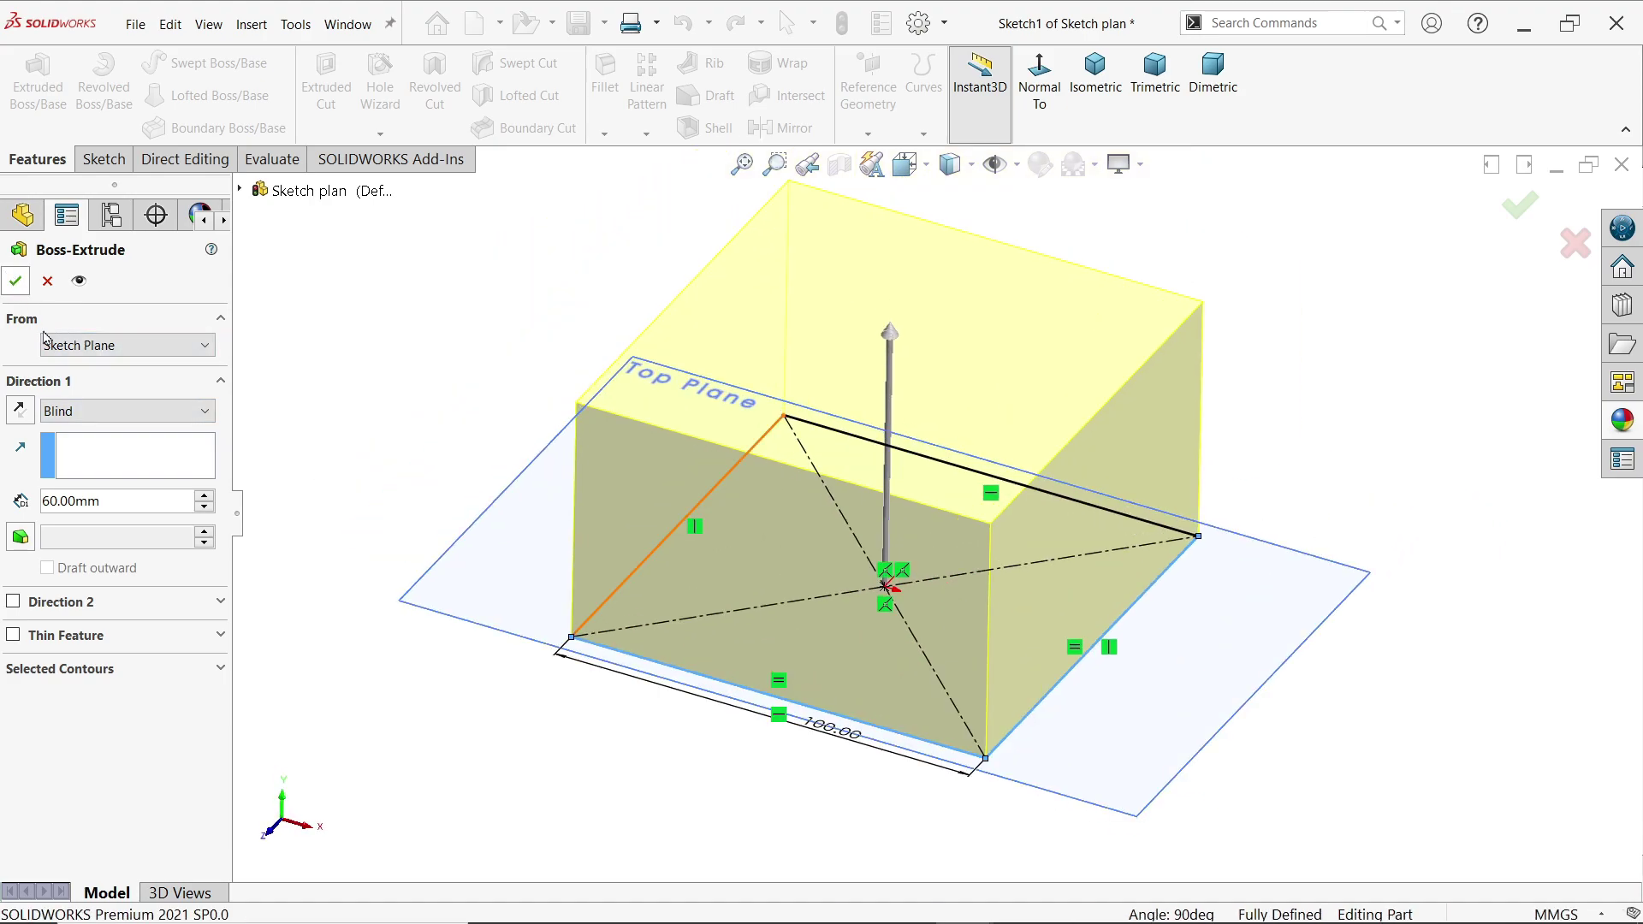
middle_click_drag(418, 248, 378, 434)
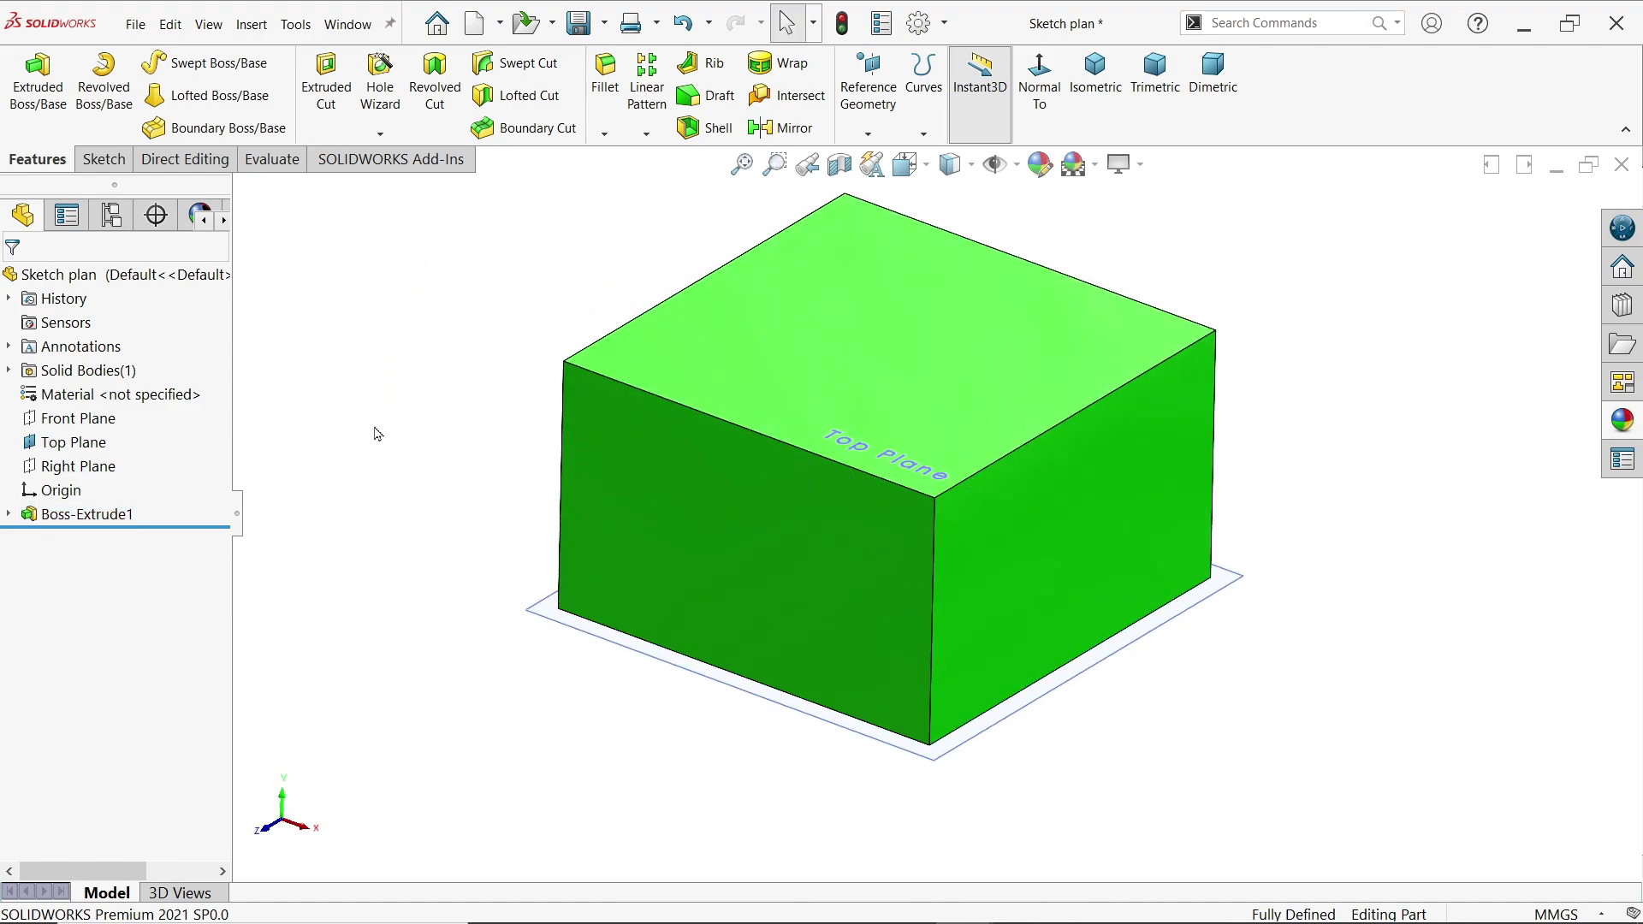
- Switch to the Surface Plane Face part and select Sketch2 as the profile
left_click(348, 24)
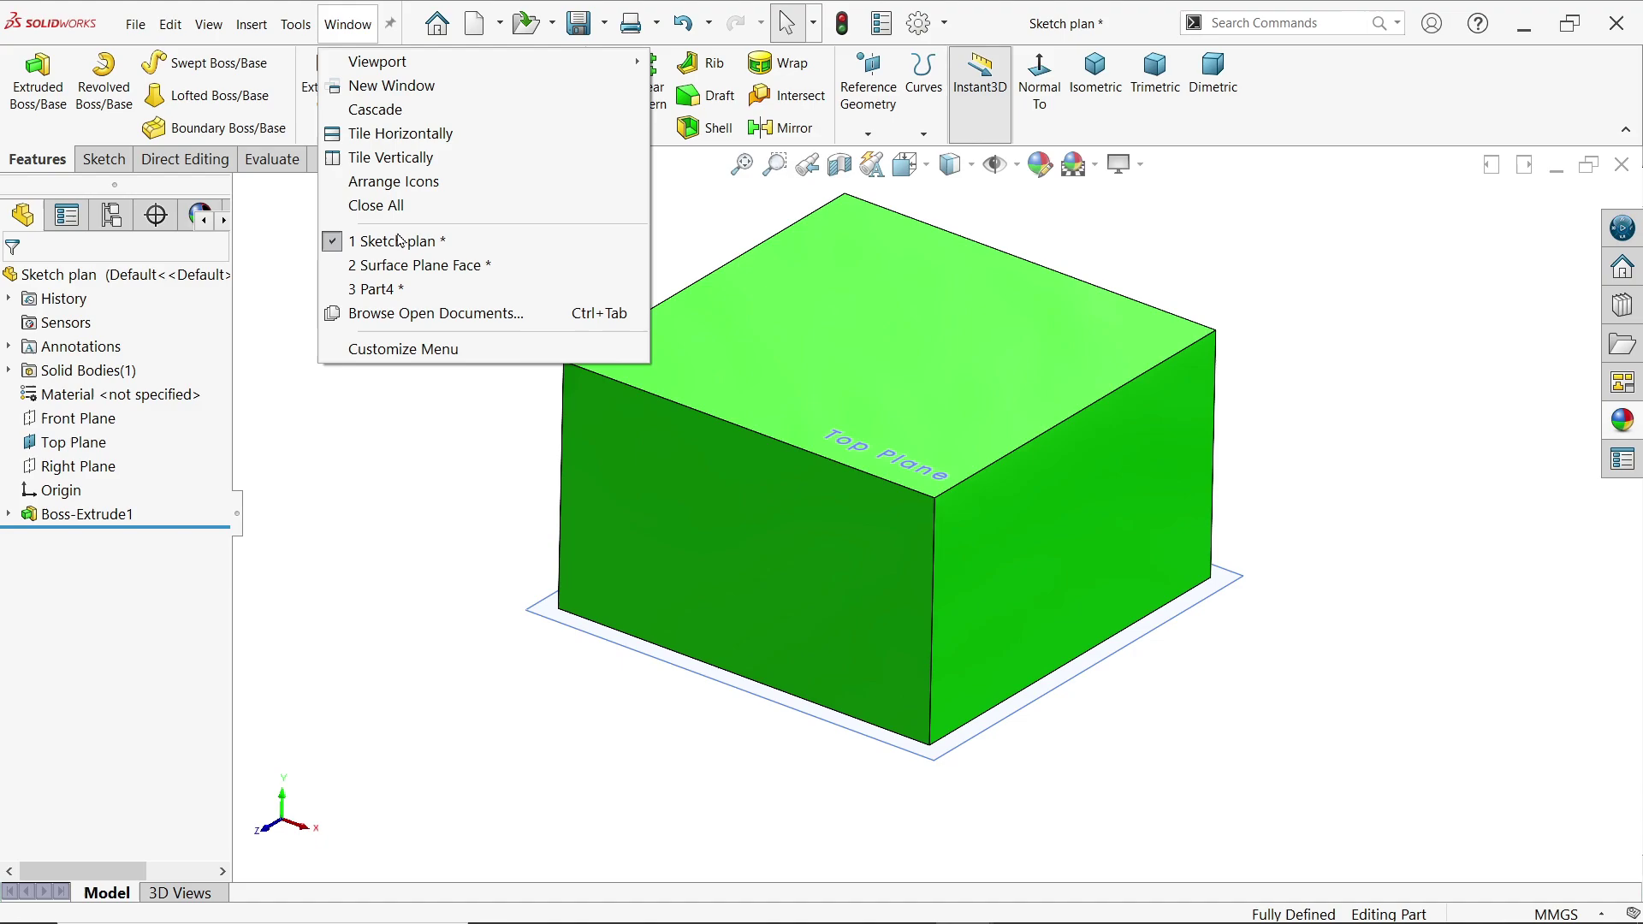
left_click(397, 270)
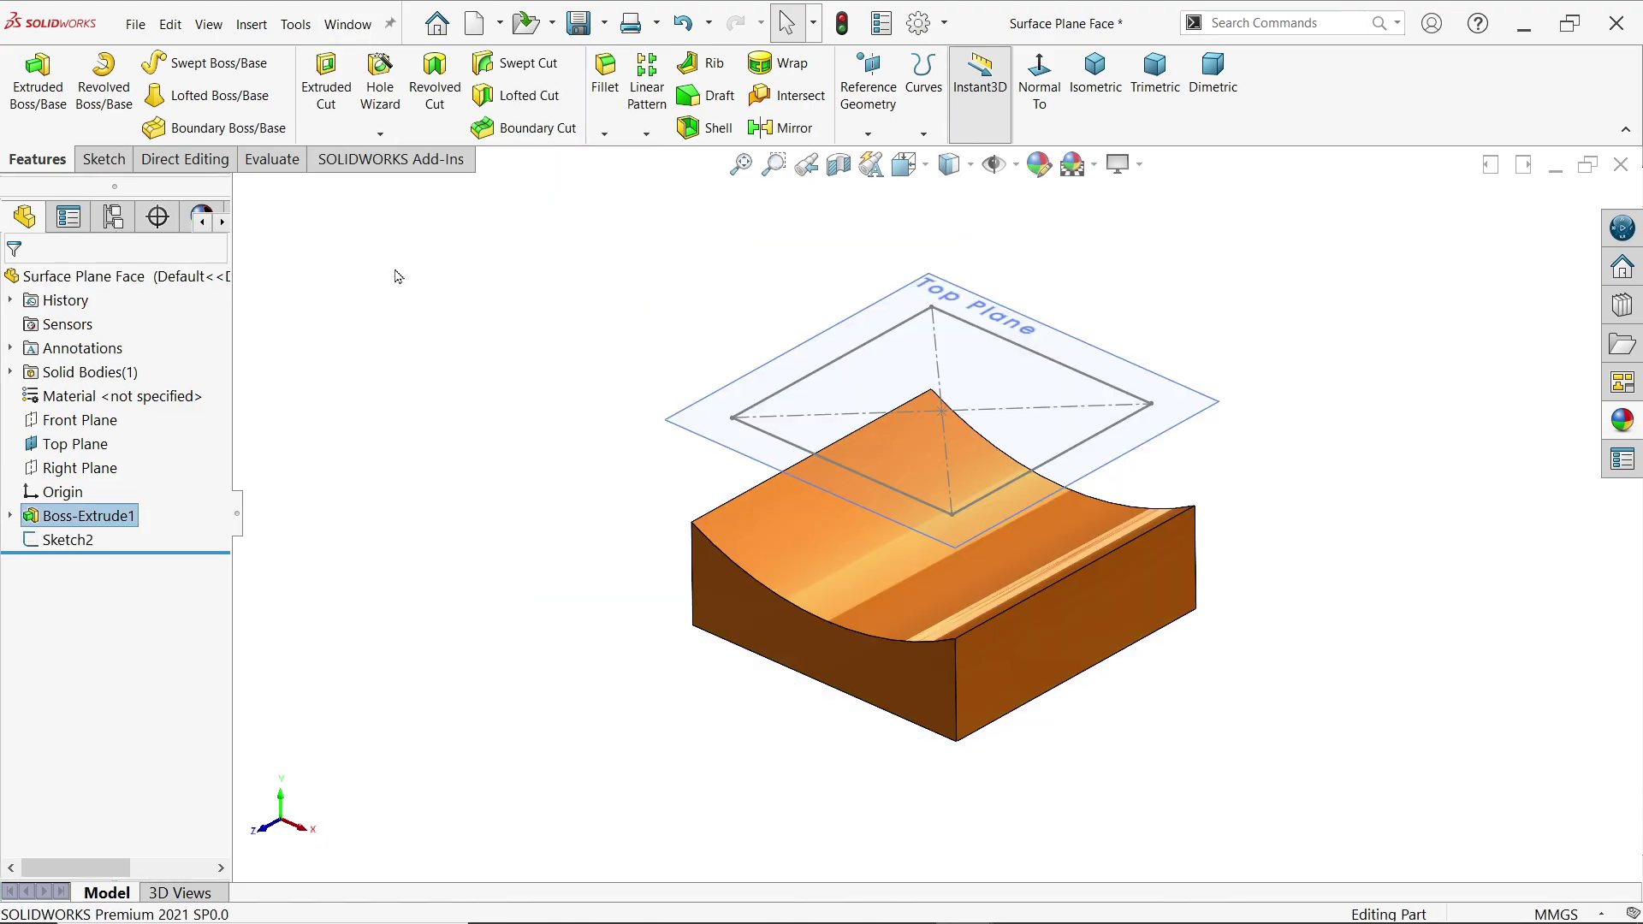
middle_click_drag(682, 487, 696, 470)
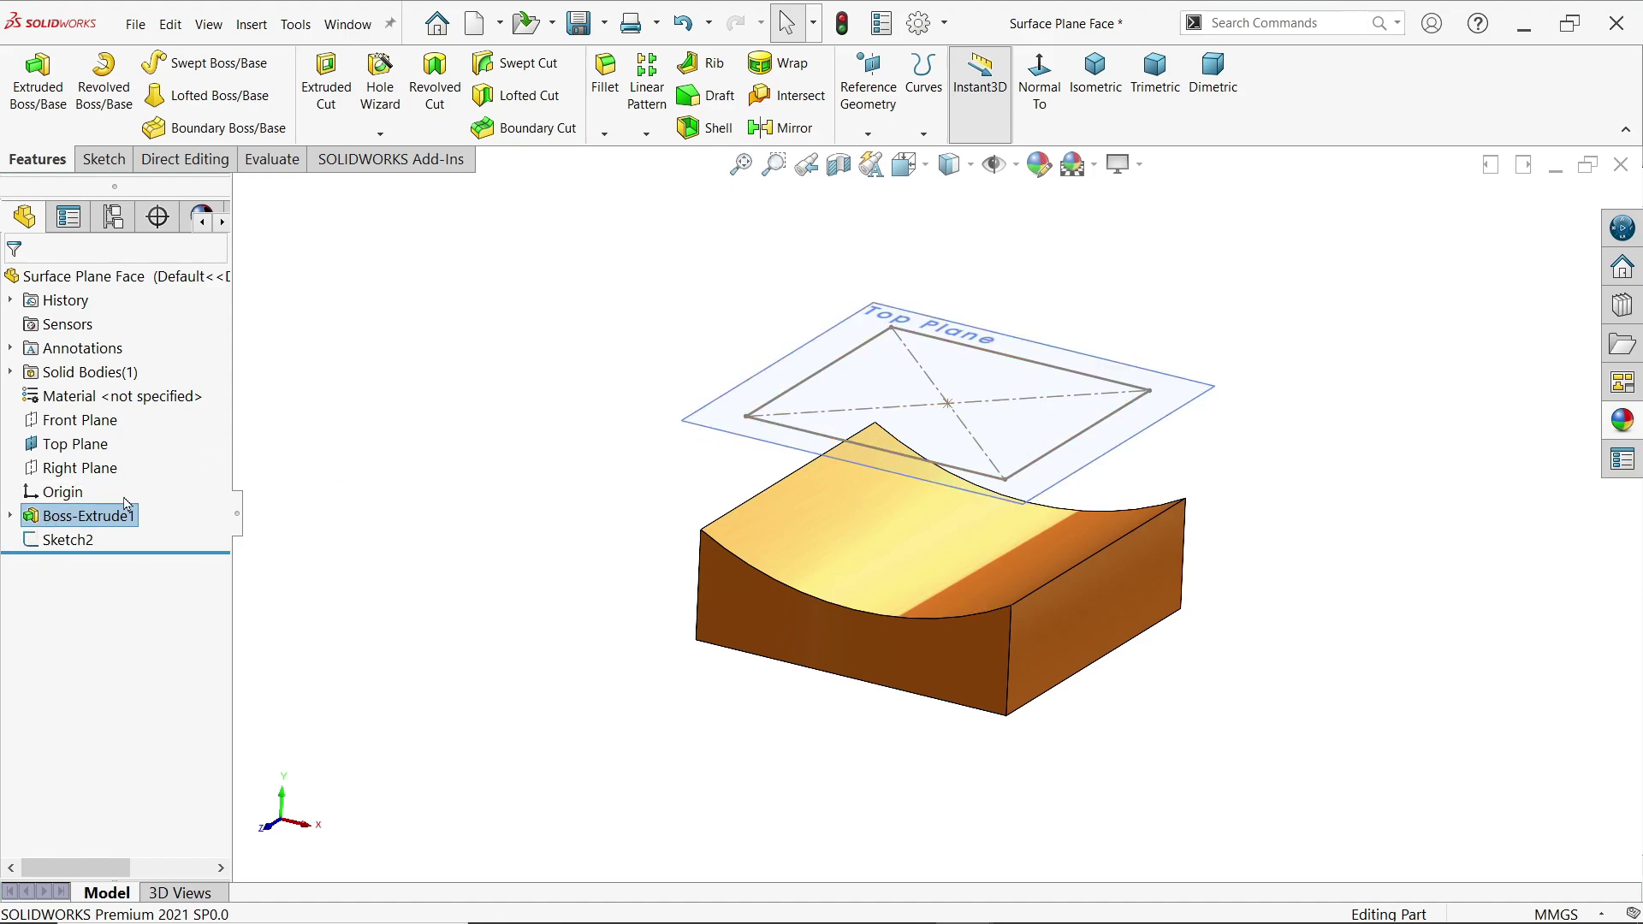
left_click(68, 539)
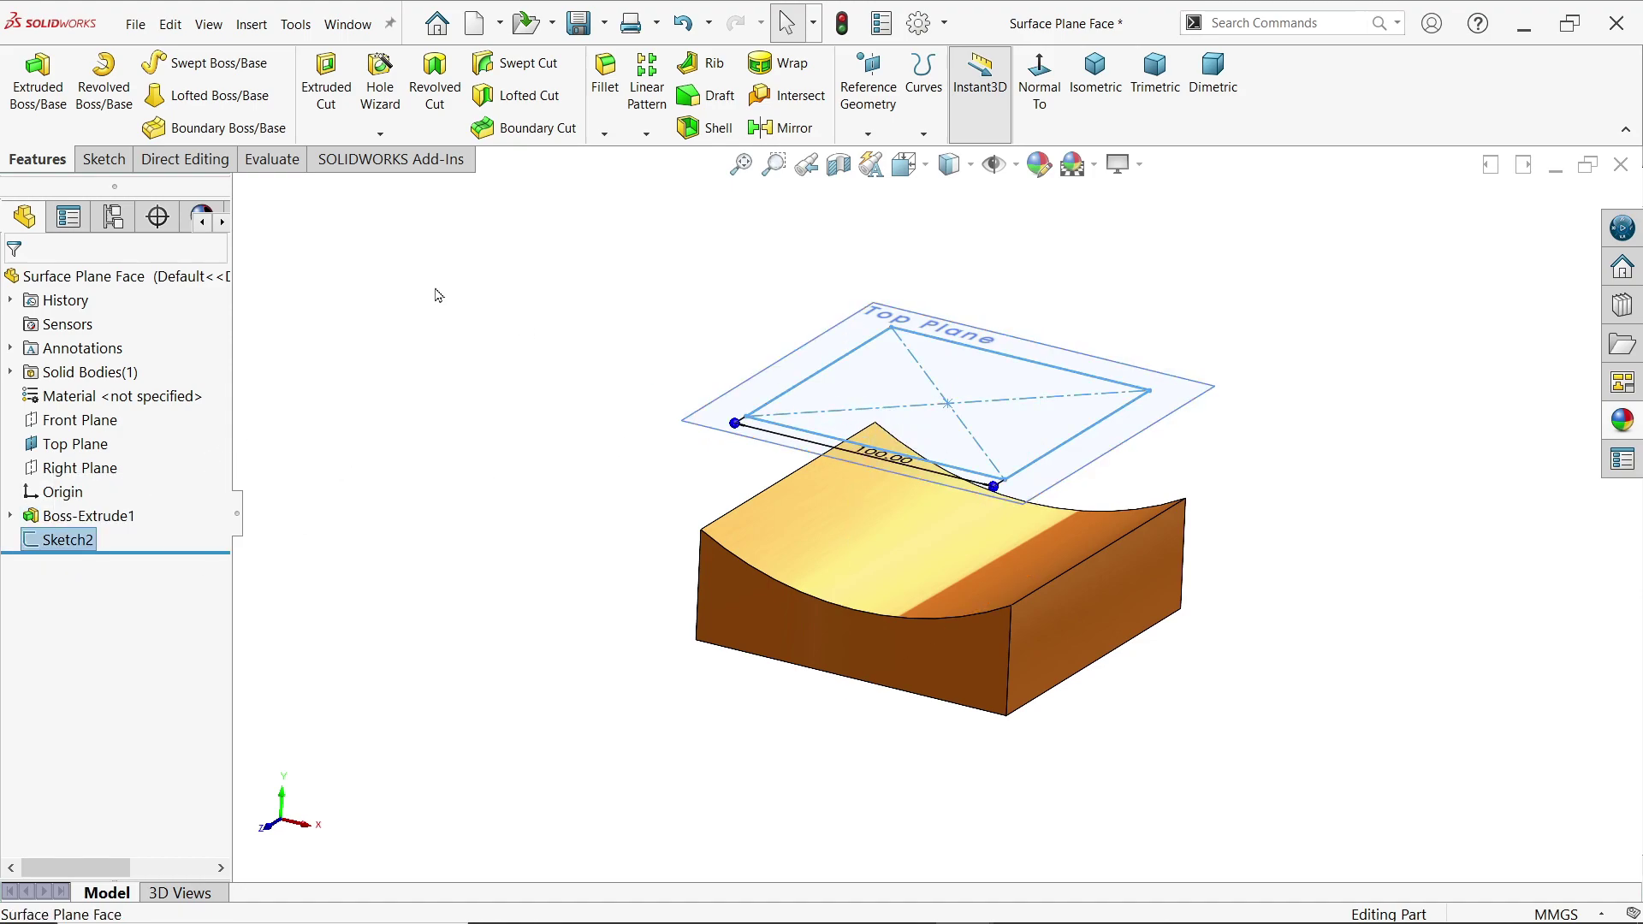
- Extrude Sketch2 starting from the block's concave top face using Surface/Face/Plane
left_click(36, 86)
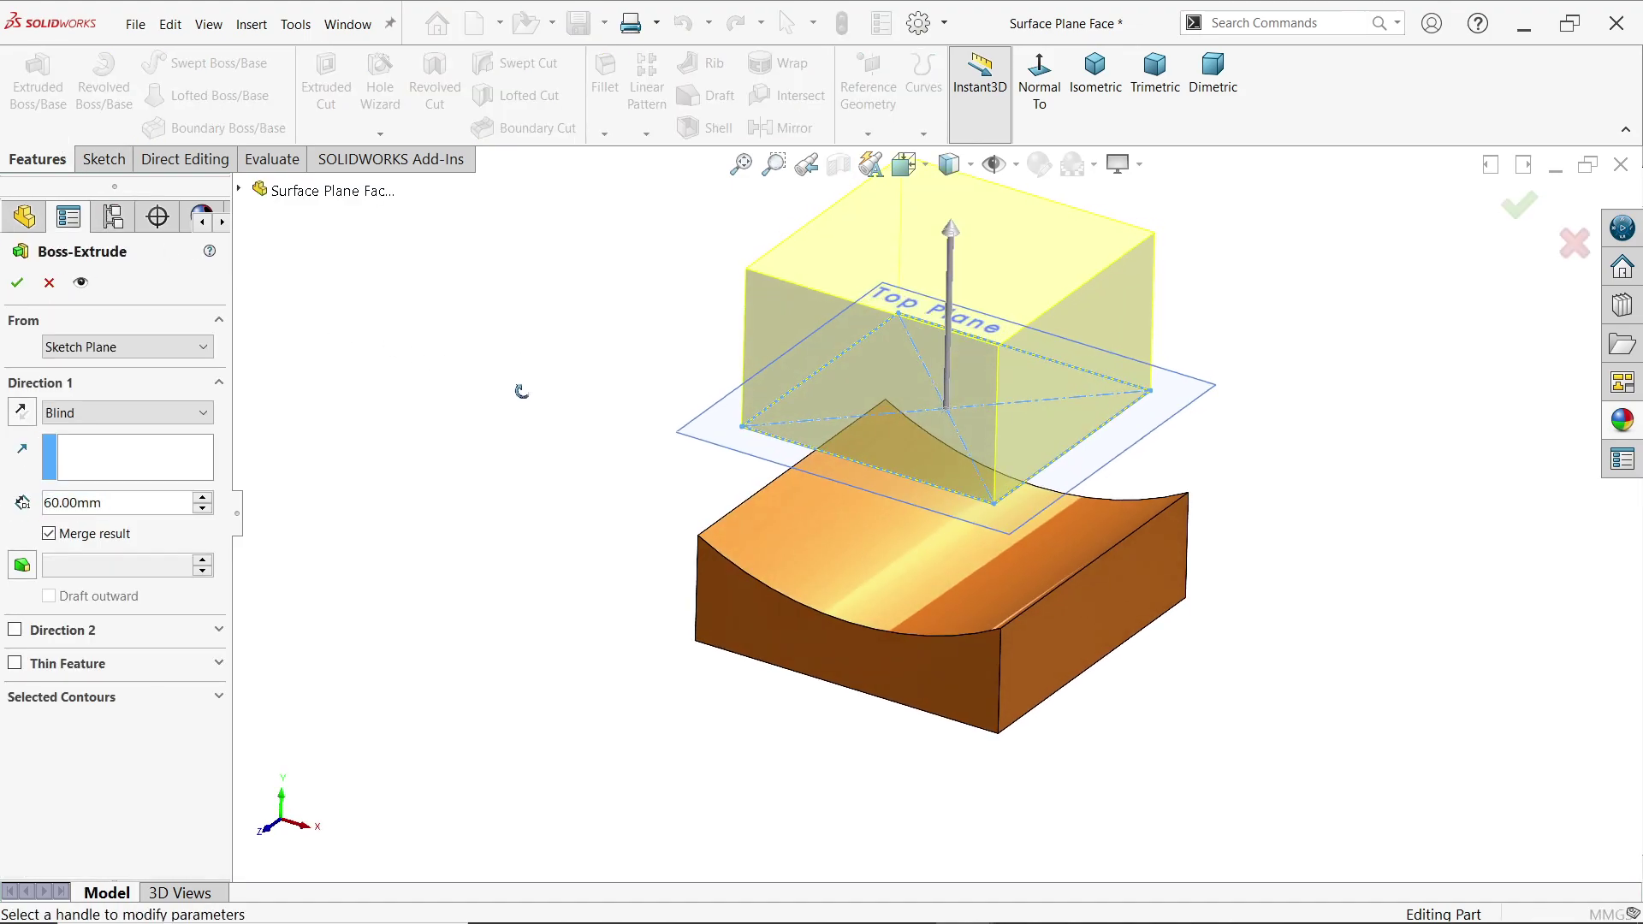
left_click(111, 347)
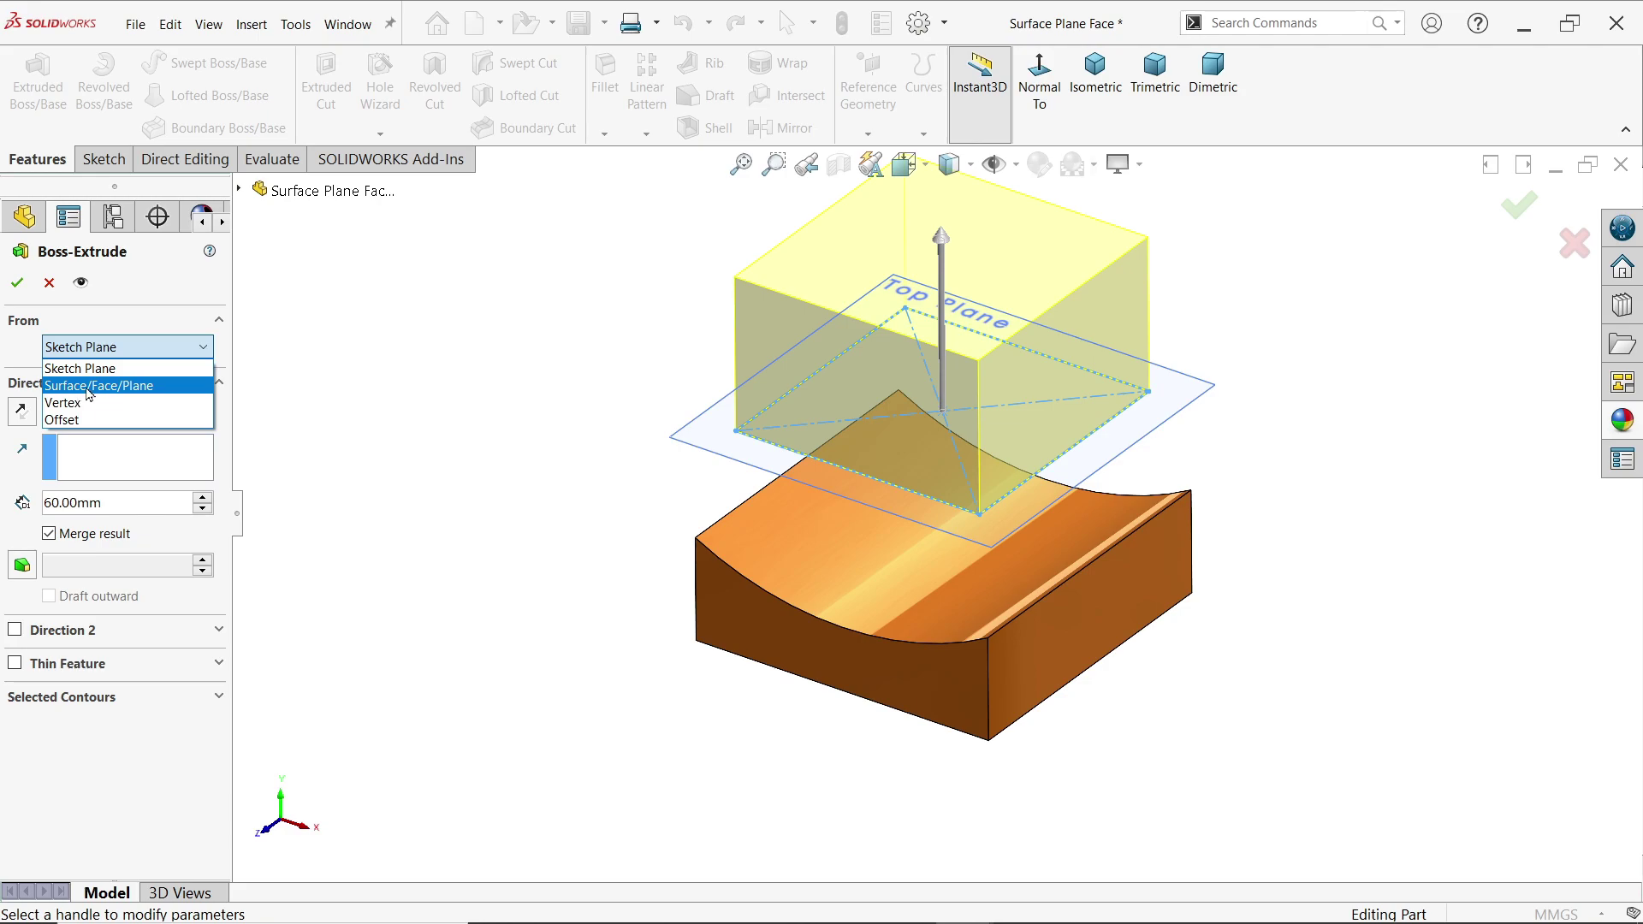
left_click(120, 386)
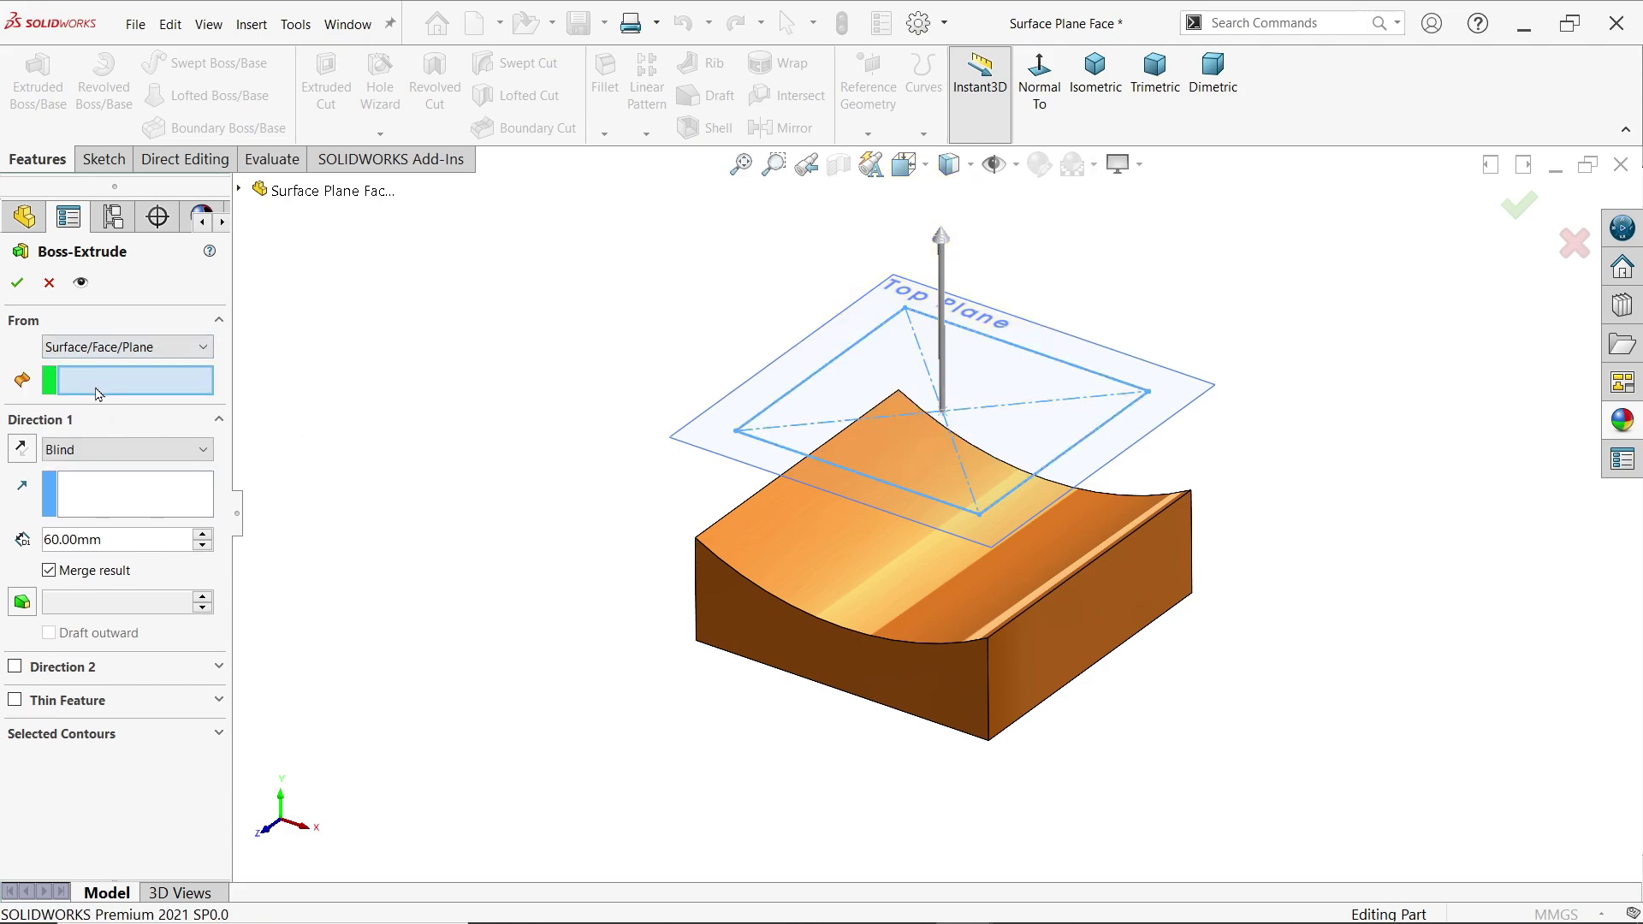
left_click(835, 556)
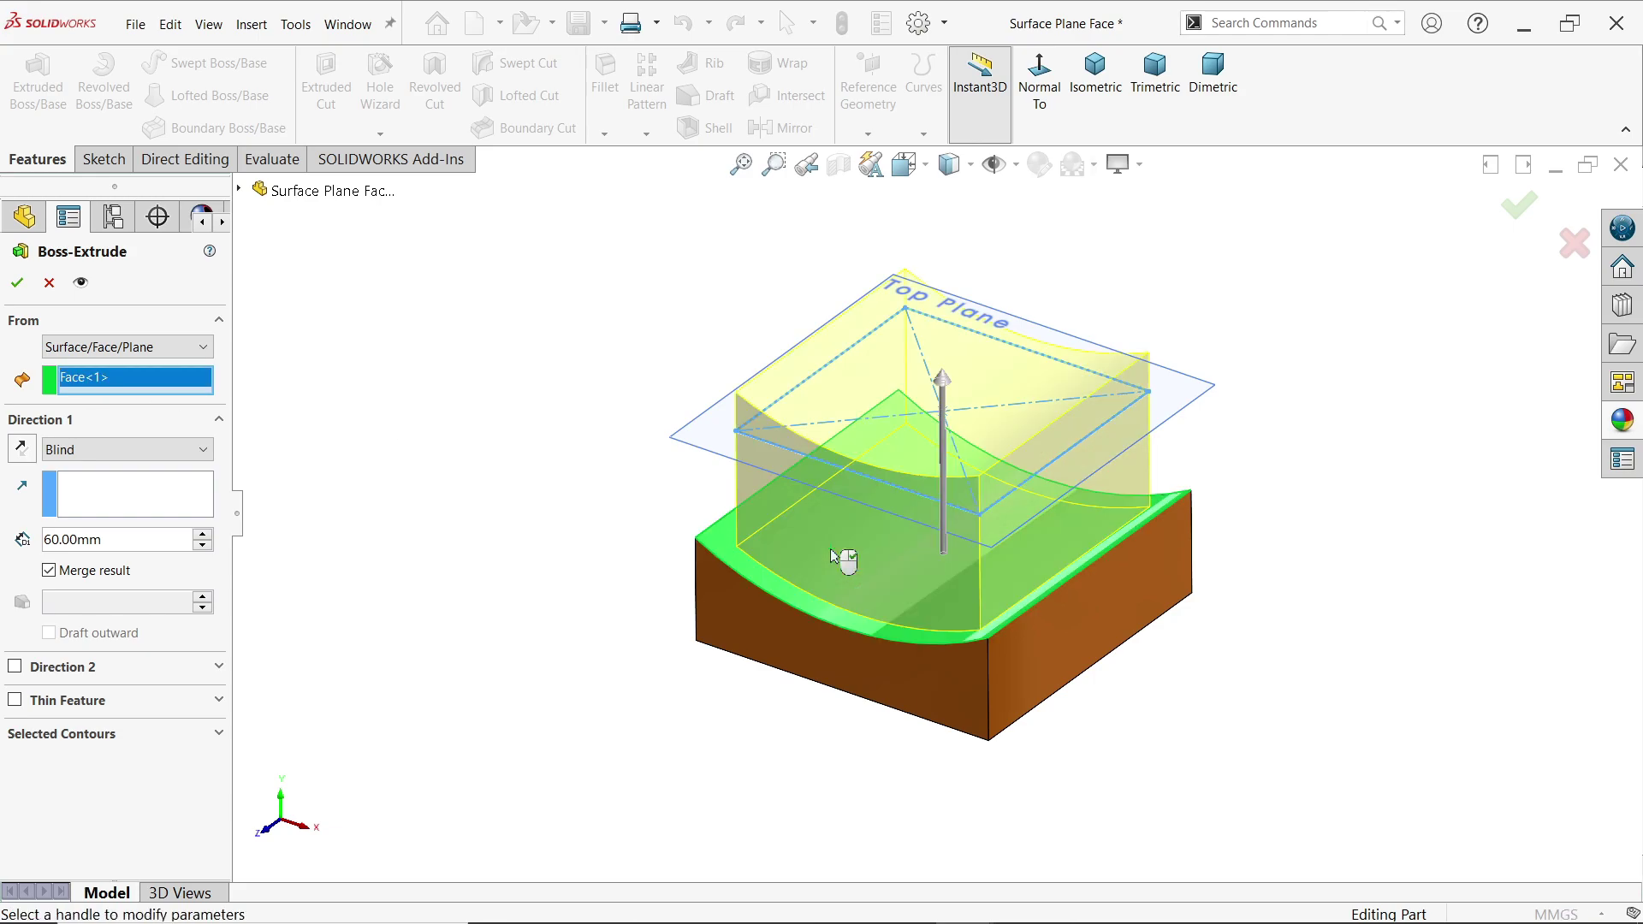
scroll(963, 517, "down", 2)
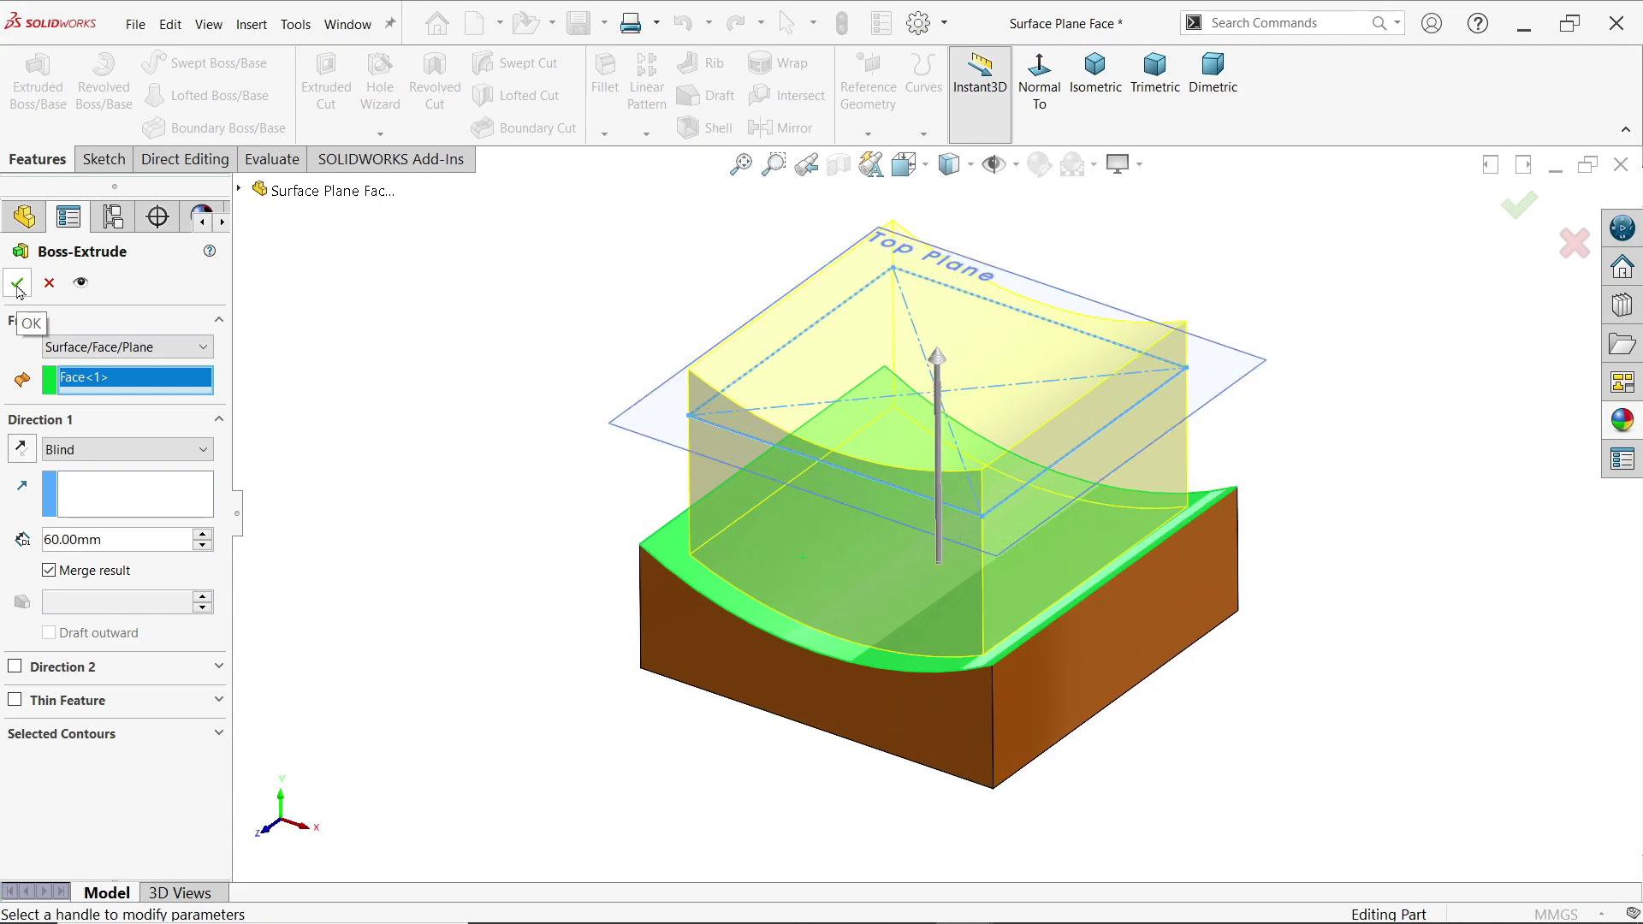
- Finish the curved-face extrusion as Boss-Extrude2 and select its body
left_click(17, 285)
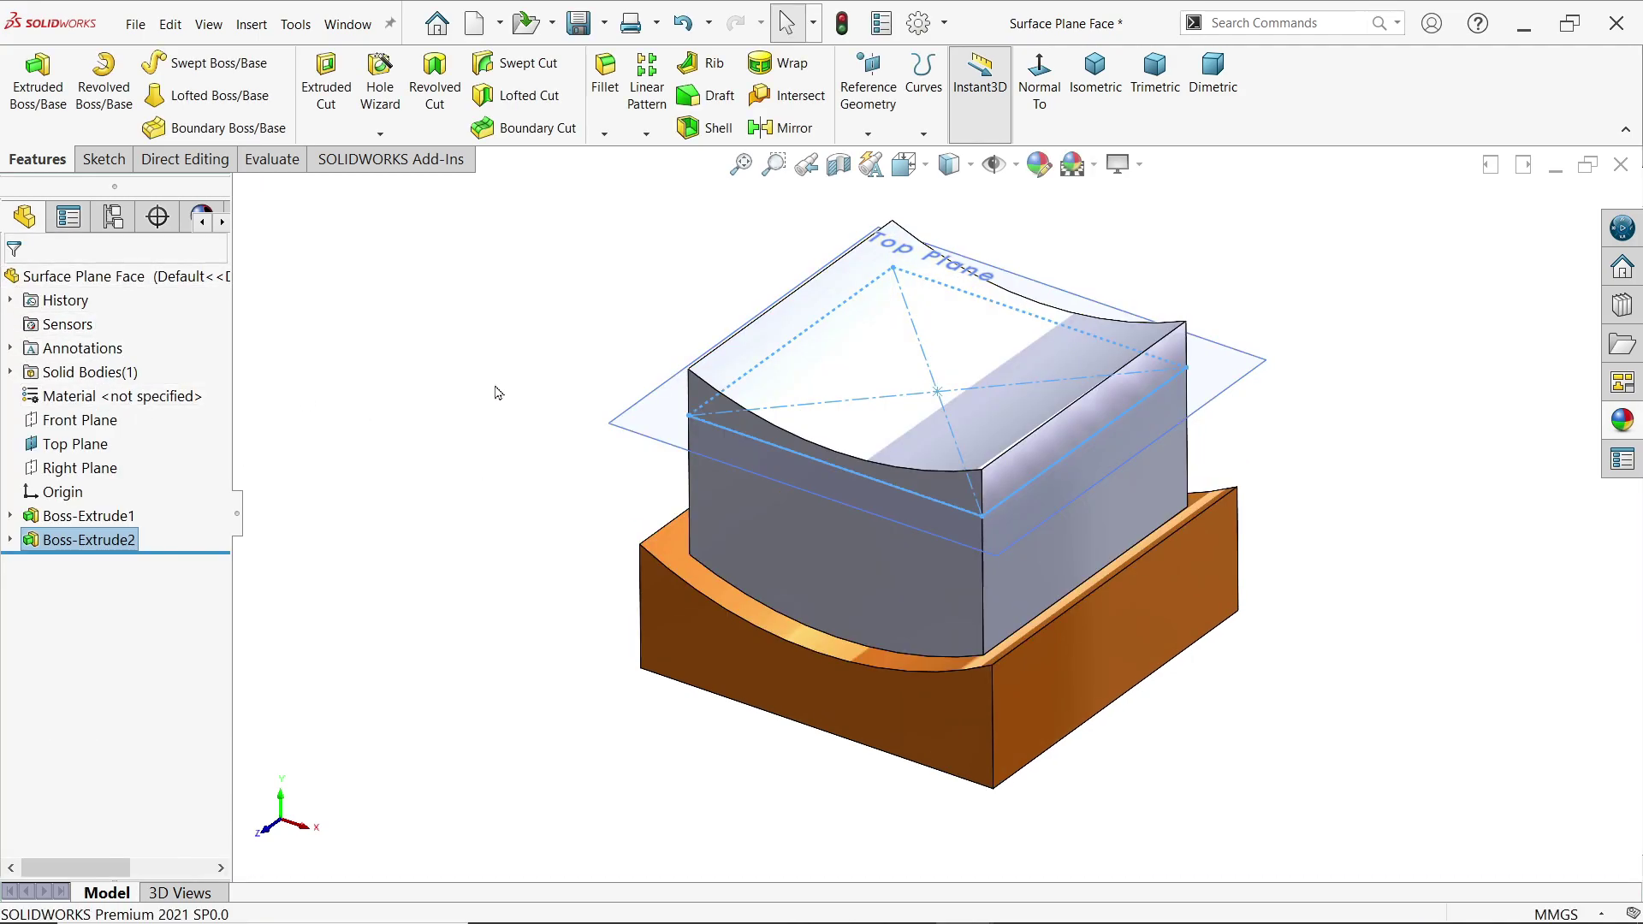
left_click(719, 501)
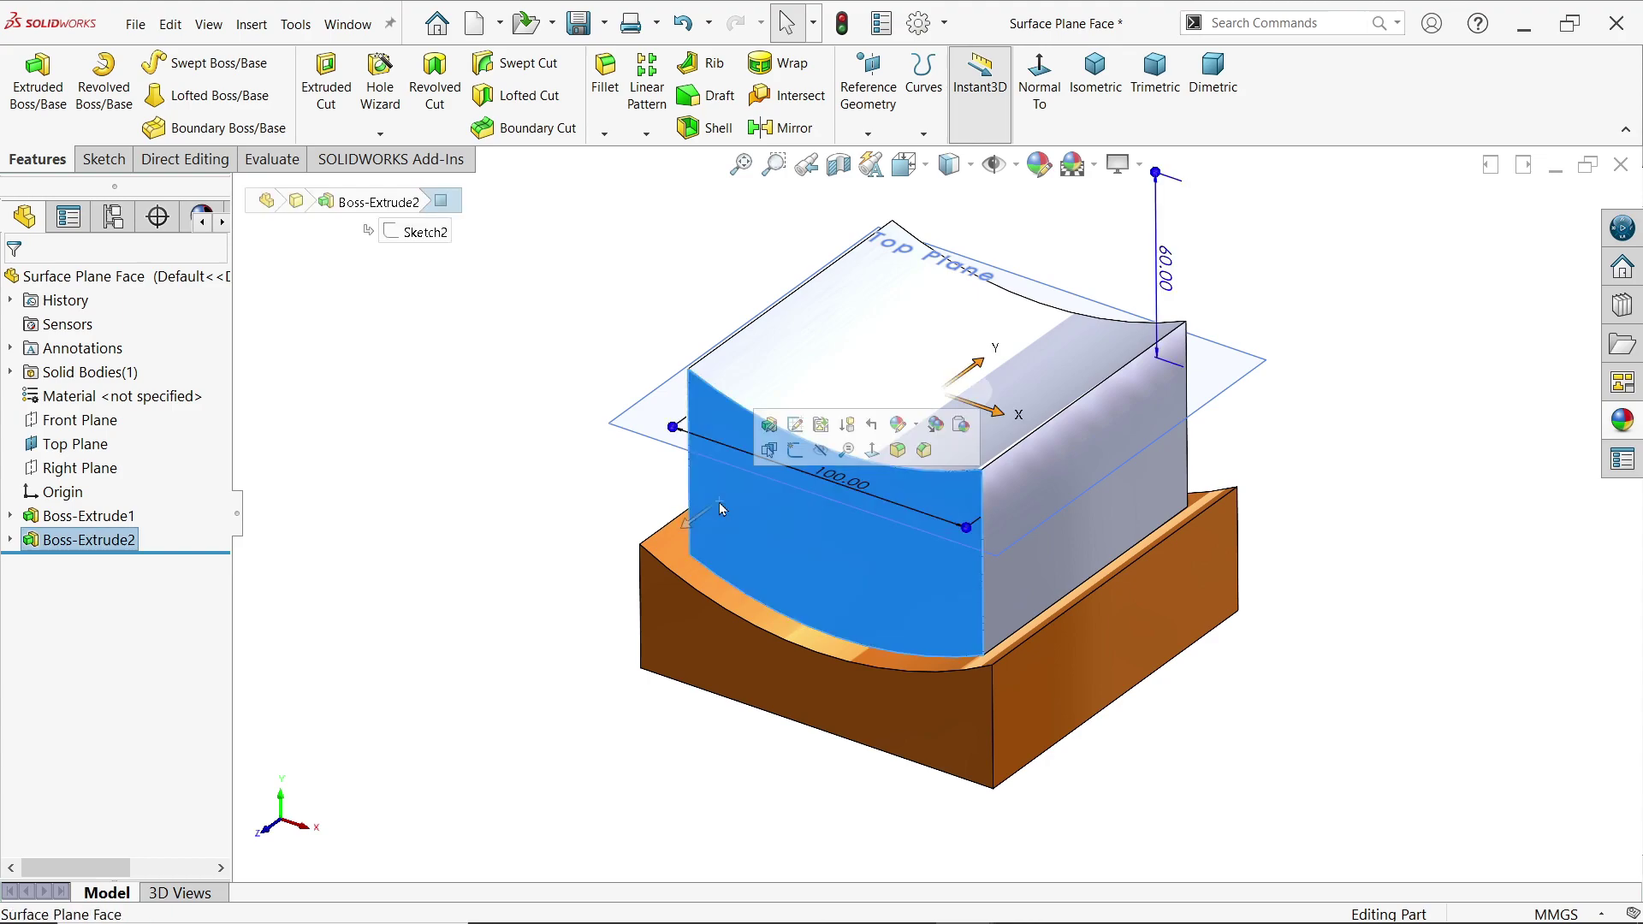
left_click(573, 480)
- Give Boss-Extrude2 a green appearance
left_click(143, 541)
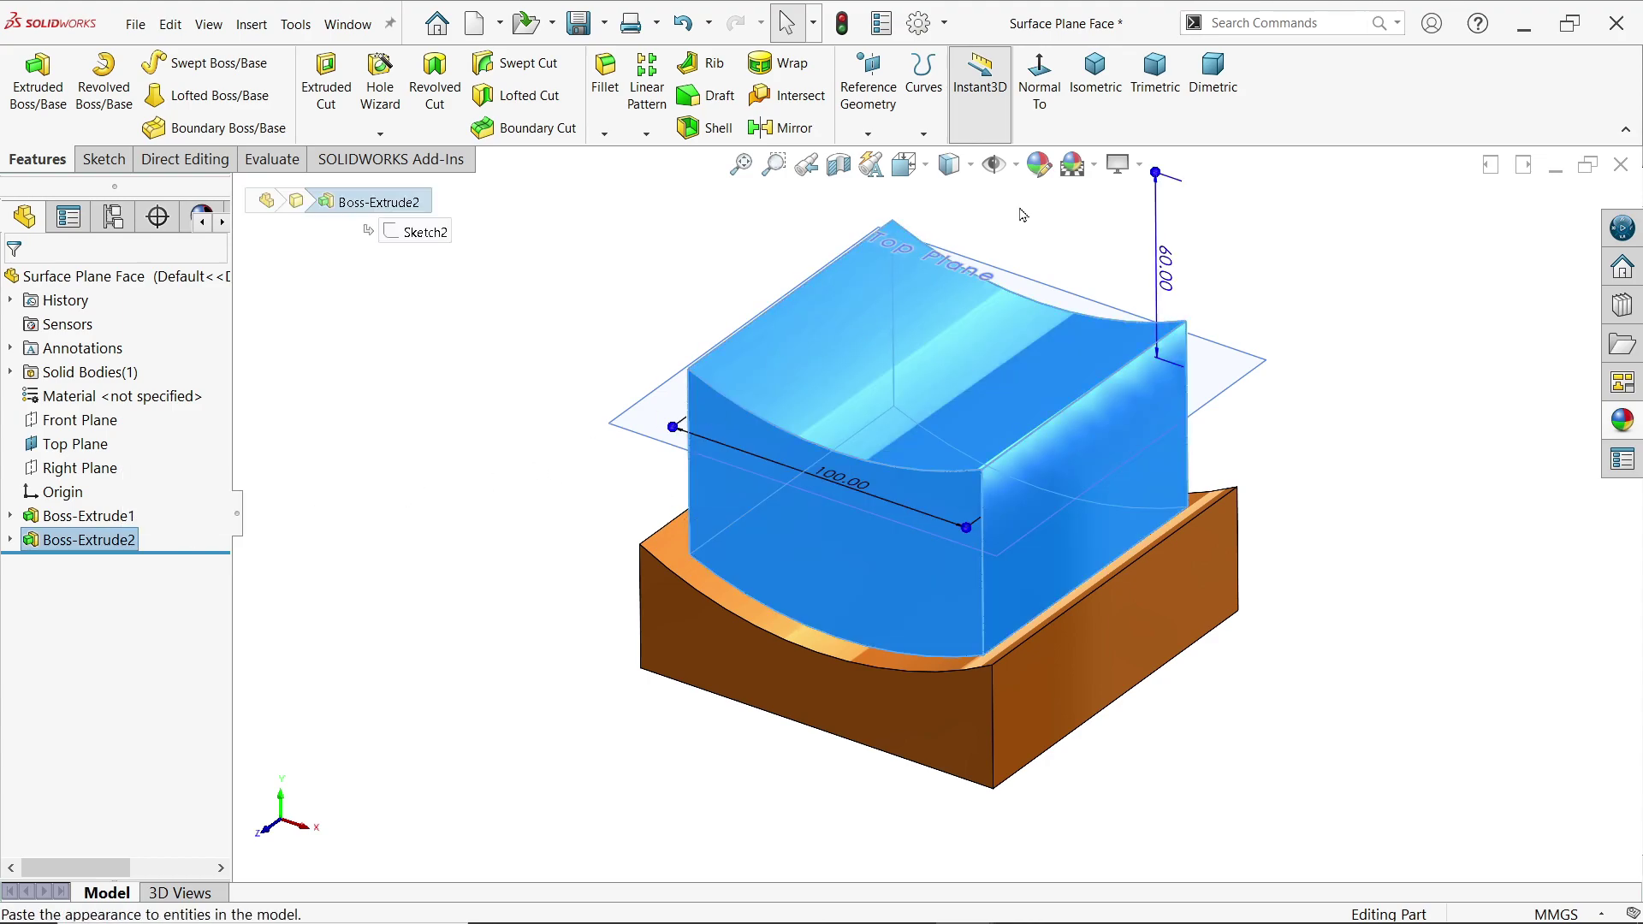
left_click(1038, 165)
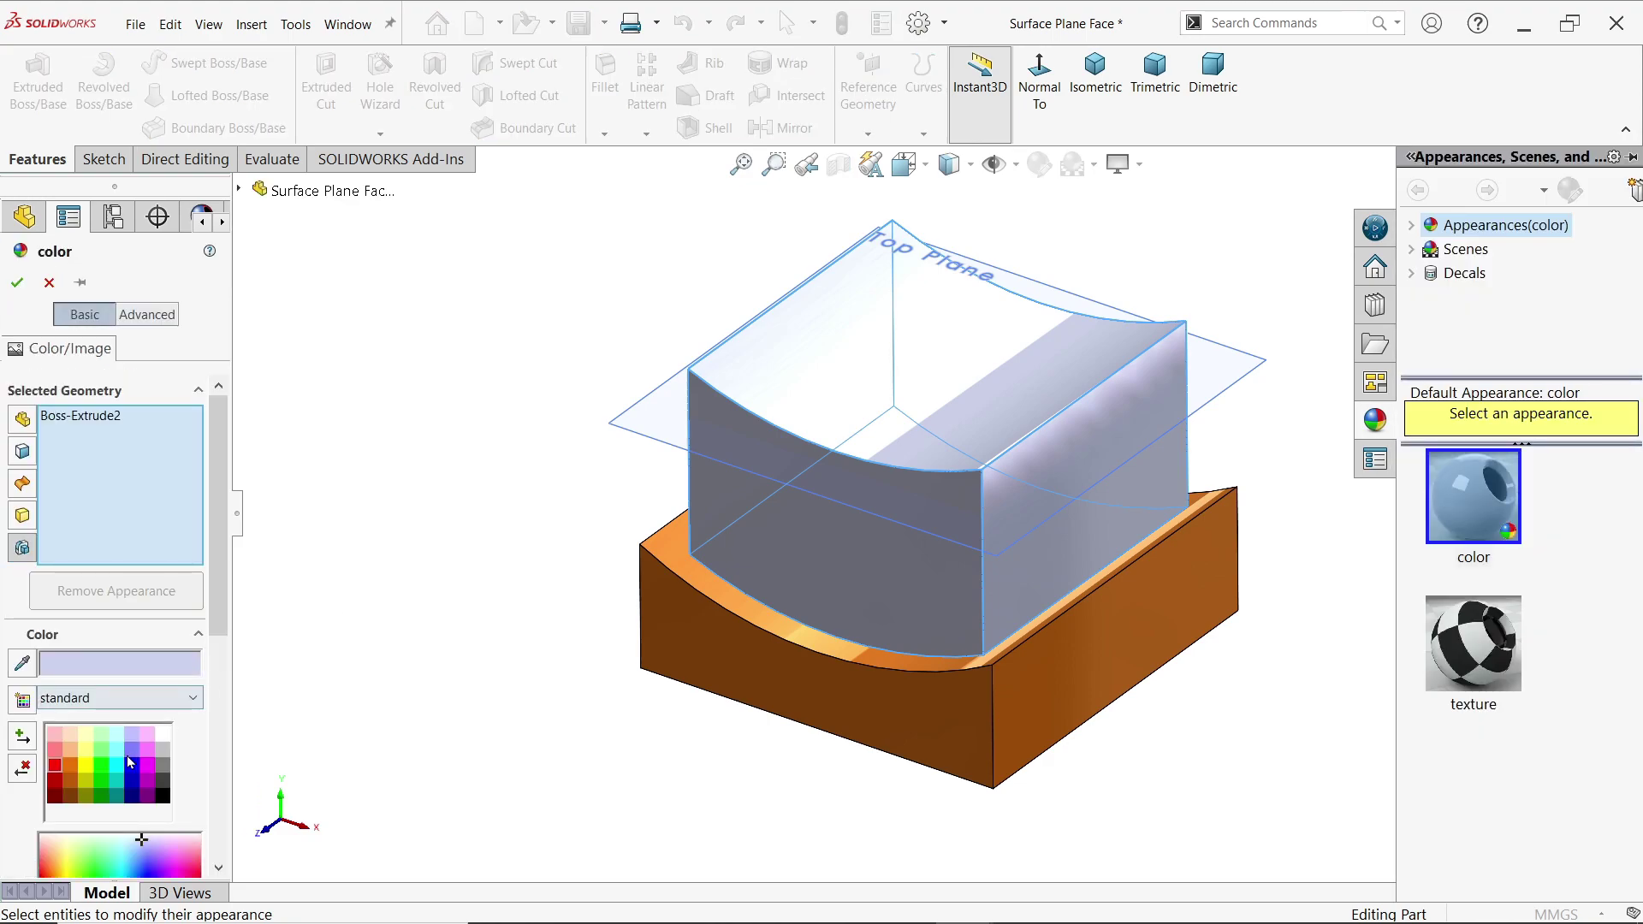
left_click(98, 770)
left_click(16, 282)
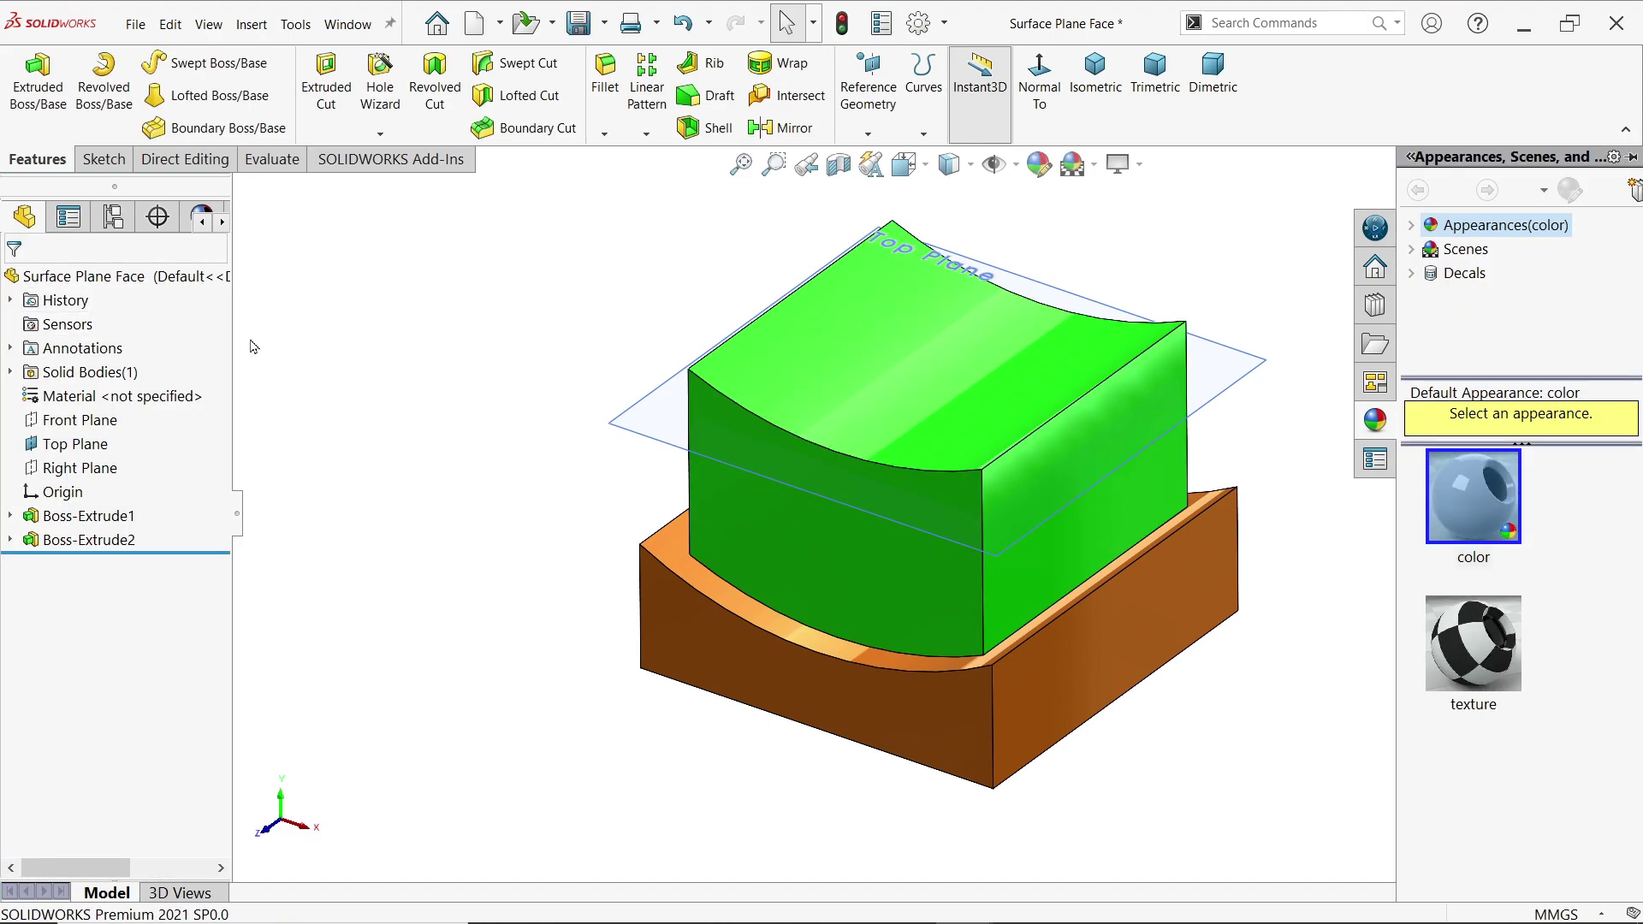
mouse_move(687, 530)
middle_mouse_down()
mouse_move(582, 535)
mouse_move(695, 537)
mouse_move(695, 524)
middle_mouse_up()
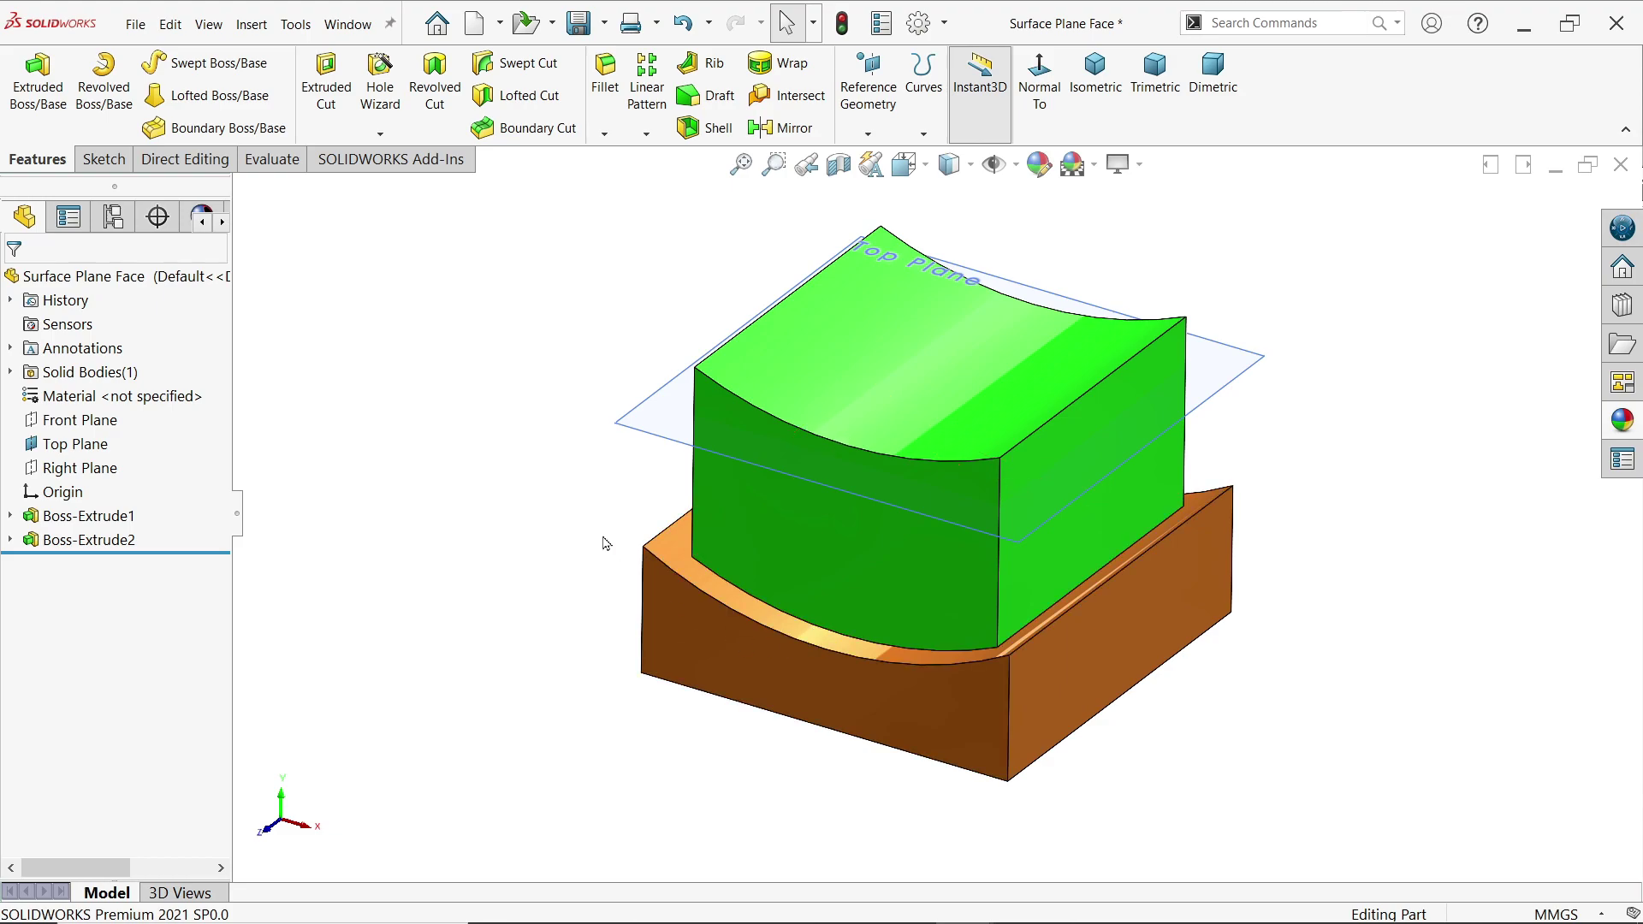
mouse_move(605, 543)
middle_mouse_down()
mouse_move(650, 390)
mouse_move(616, 440)
mouse_move(594, 535)
mouse_move(604, 524)
mouse_move(586, 534)
middle_mouse_up()
- Switch to the Part4 document with the red wedge and select Sketch2
left_click(347, 24)
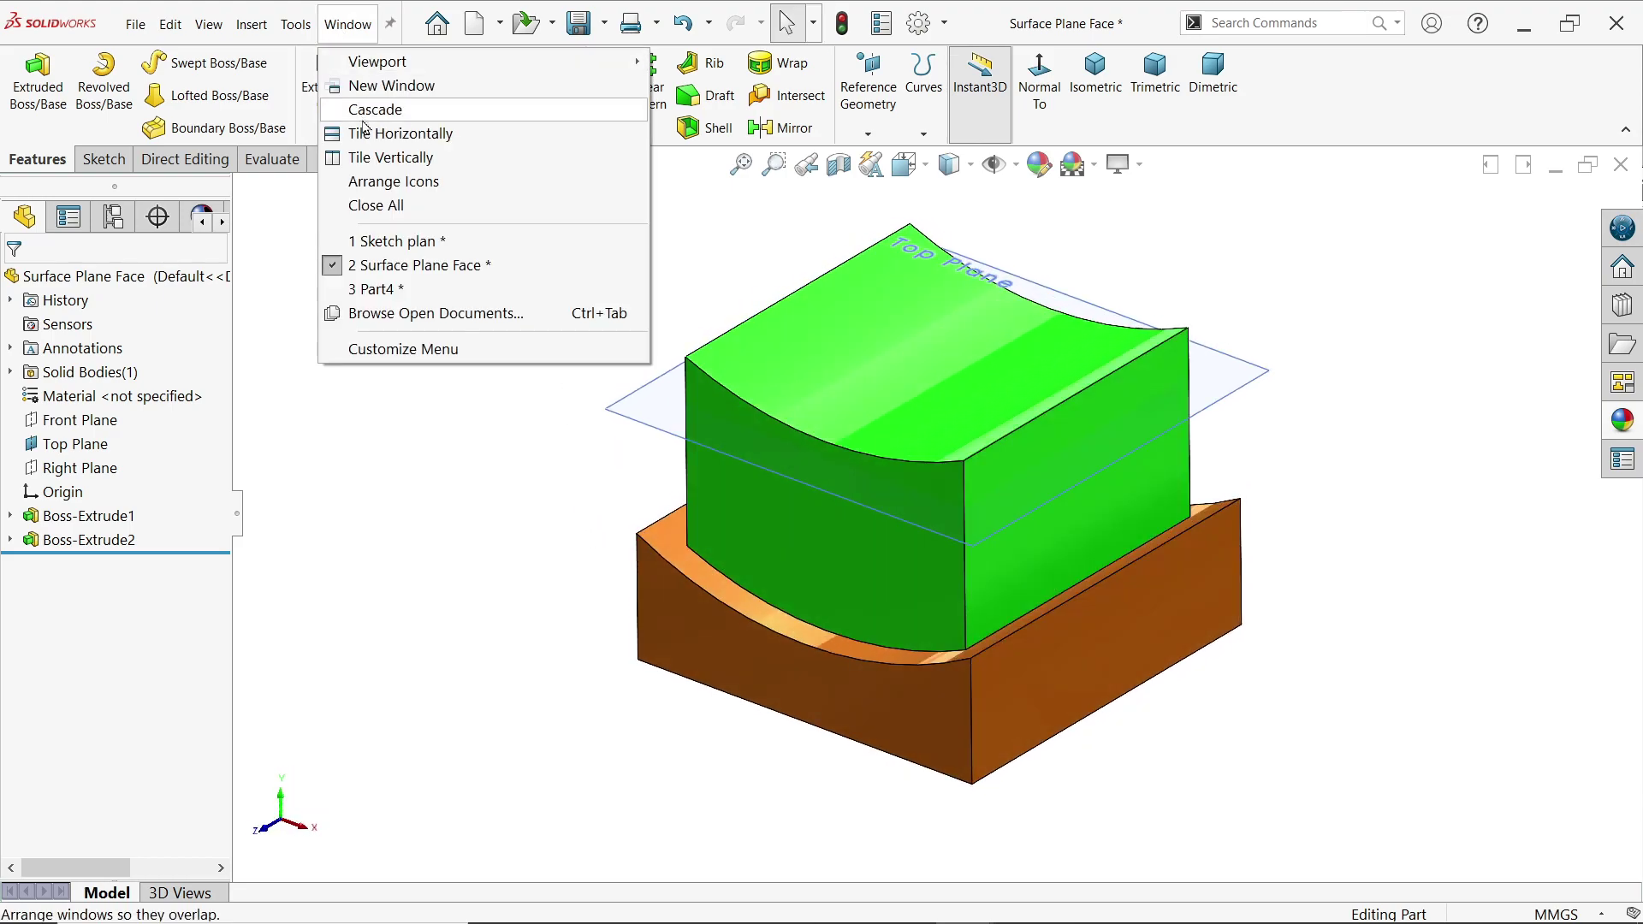
left_click(380, 291)
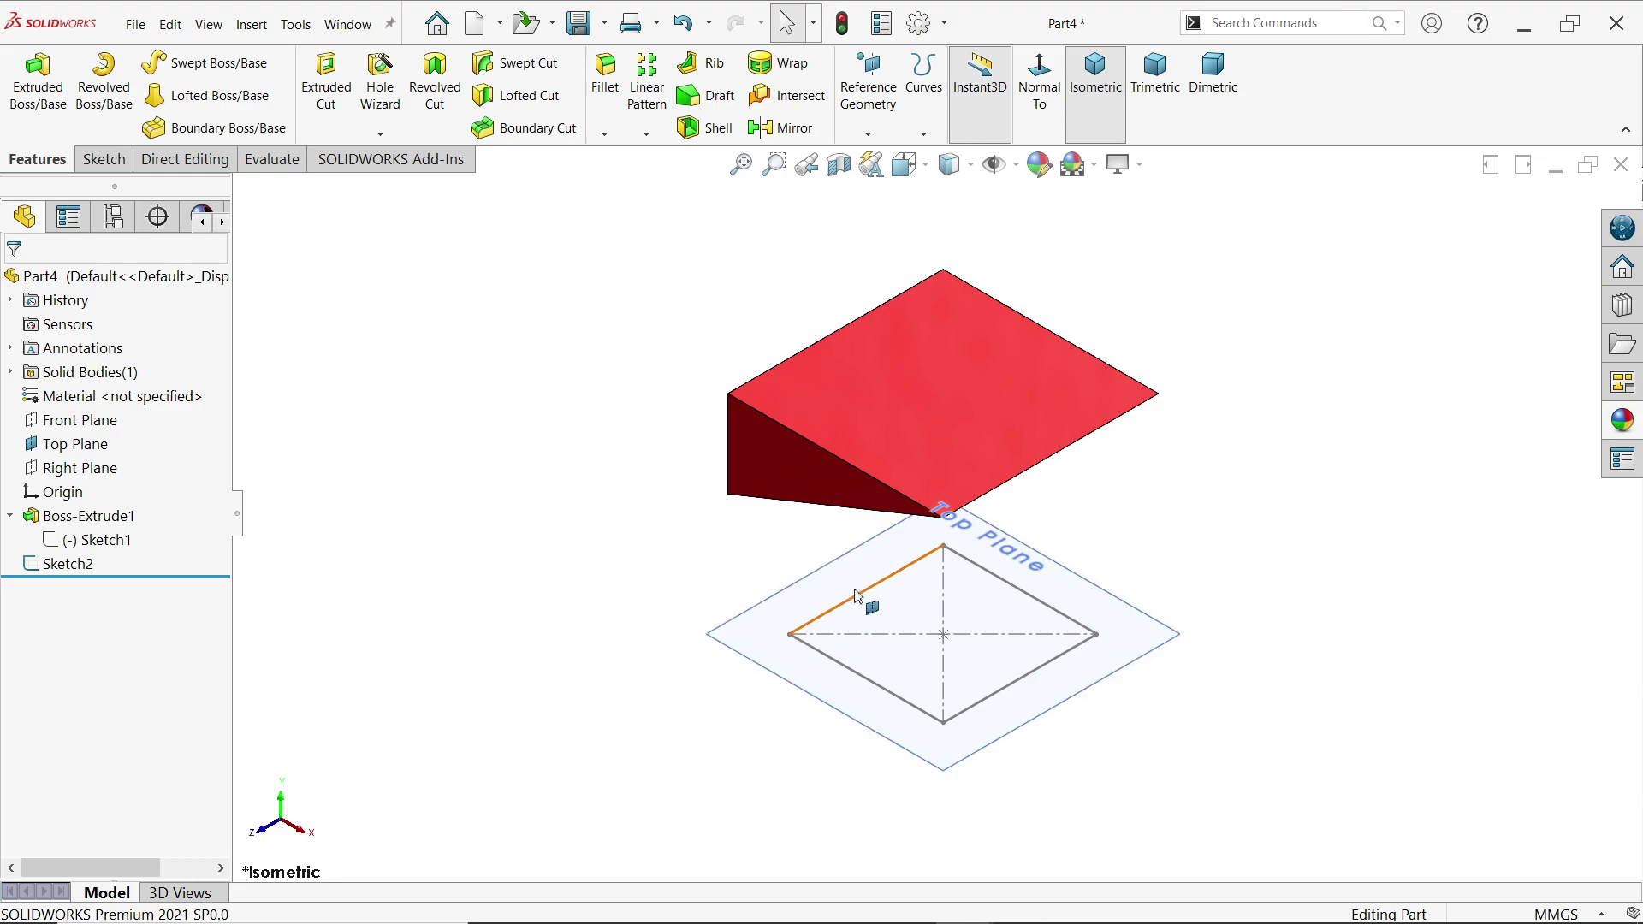
middle_click_drag(872, 638, 894, 612)
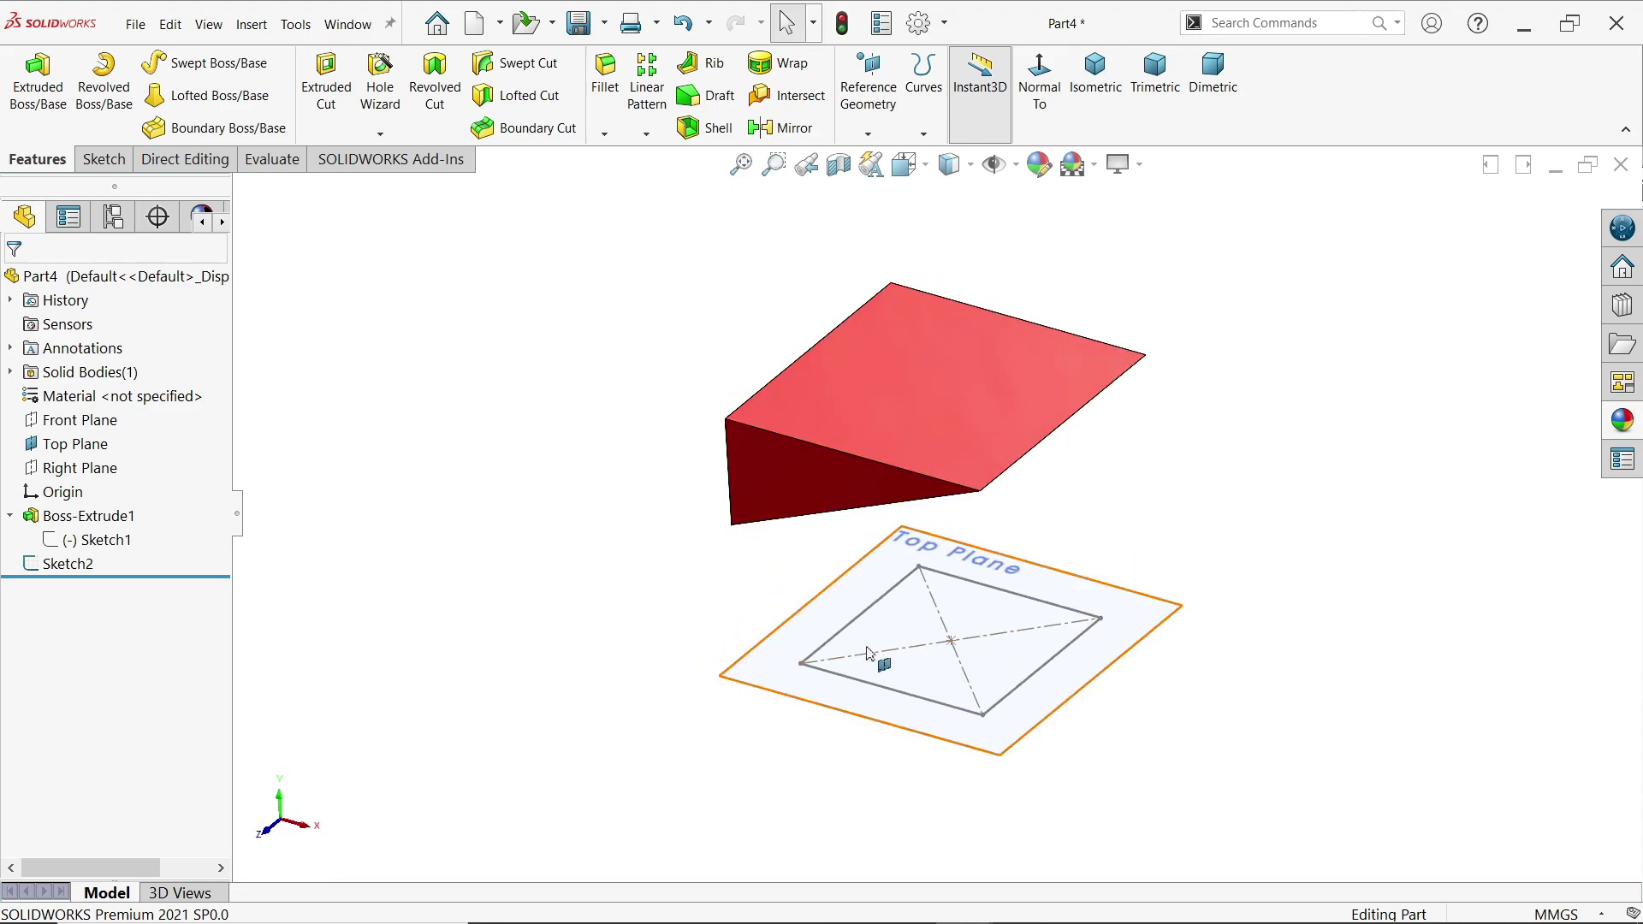
left_click(80, 565)
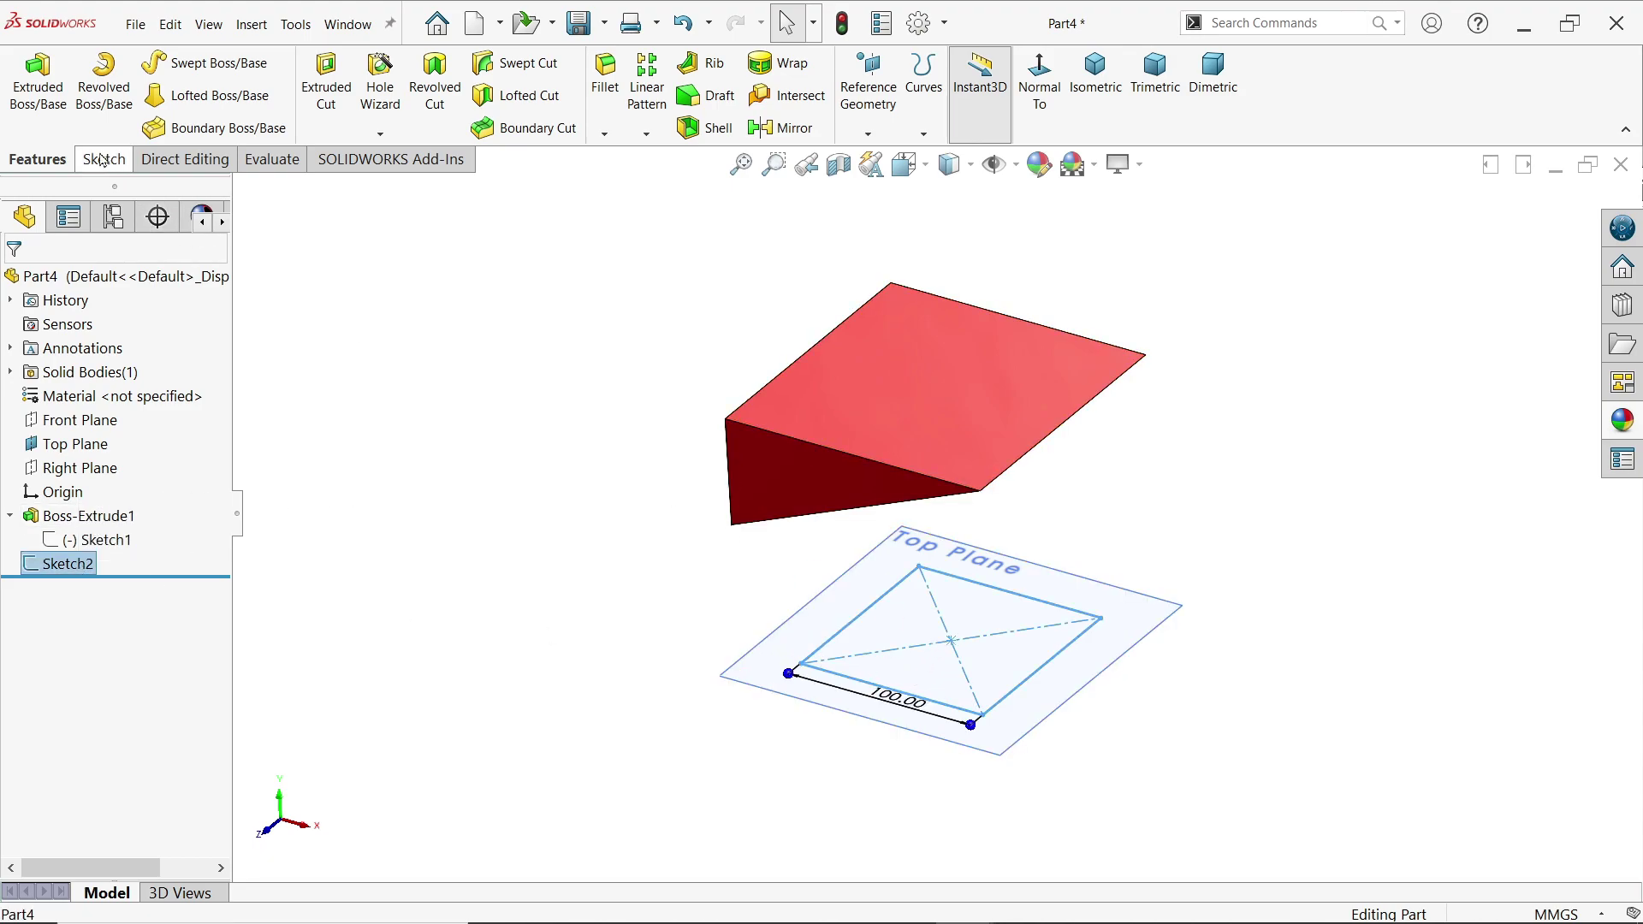
- Start a boss-extrude of Sketch2 from the wedge's lower corner vertex
left_click(38, 105)
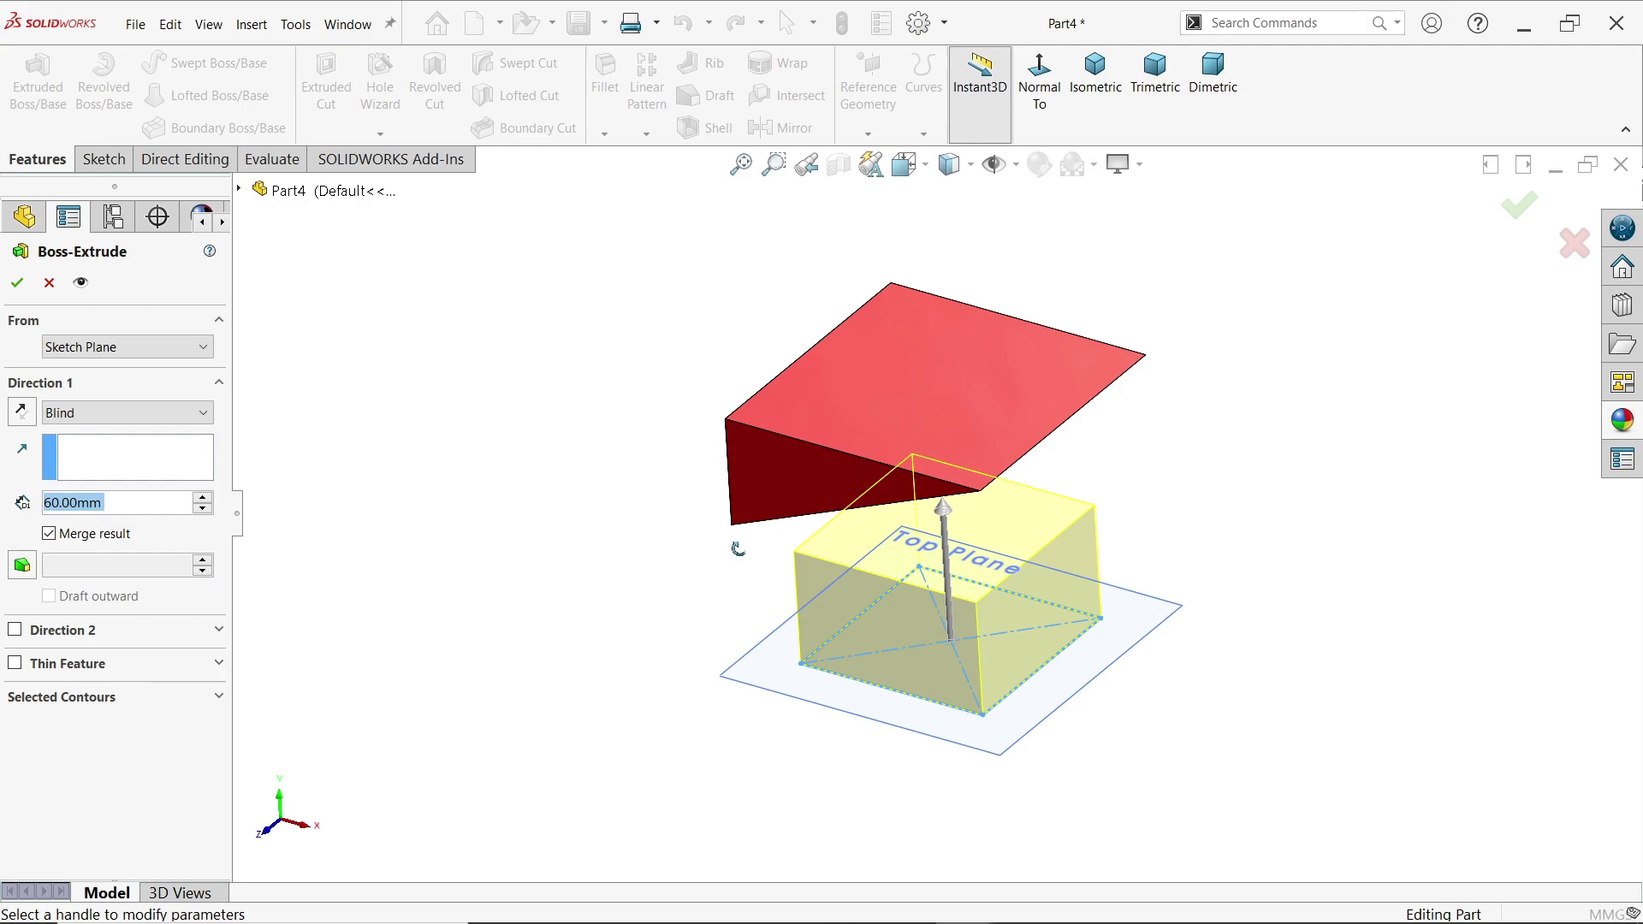
middle_click_drag(737, 548, 741, 516)
left_click(59, 348)
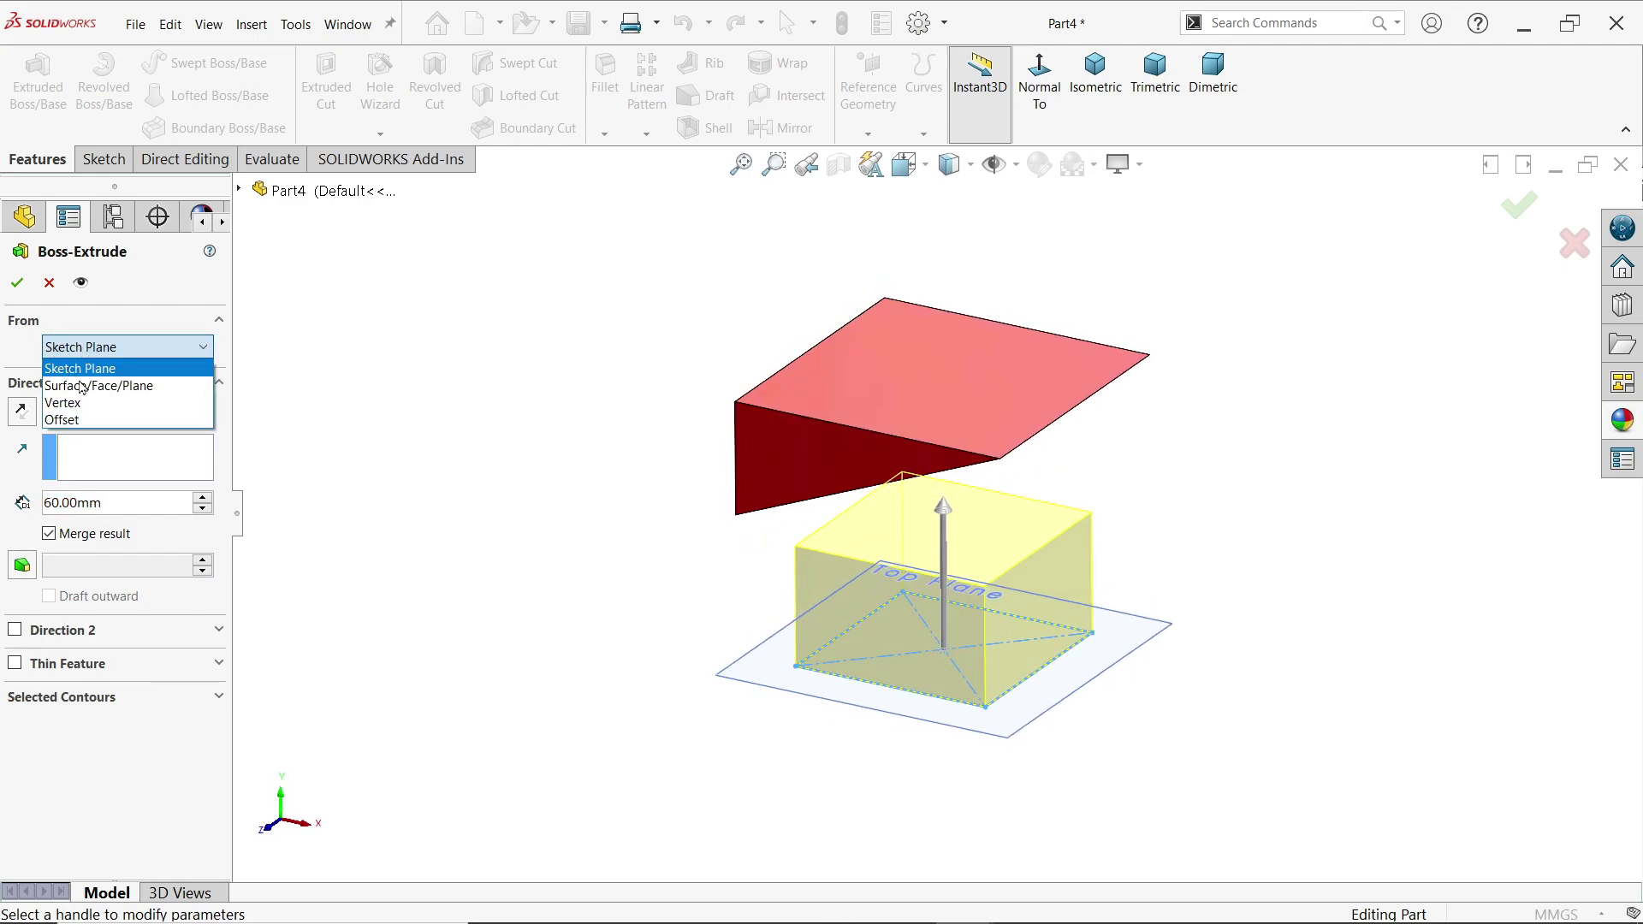
left_click(63, 407)
scroll(880, 670, "down", 3)
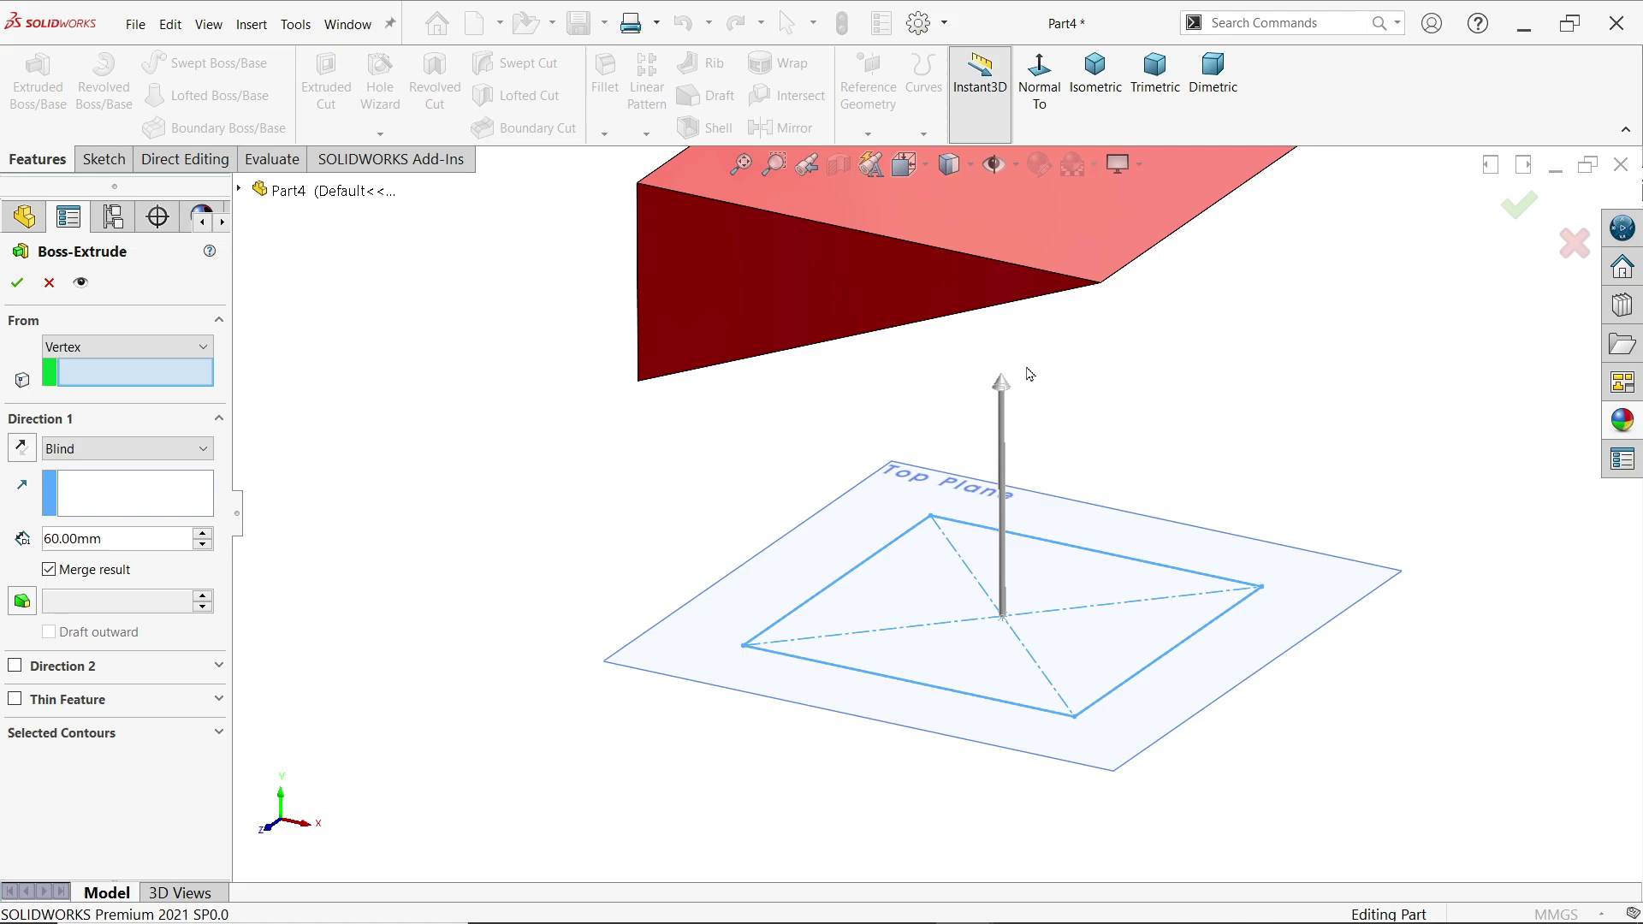
scroll(1029, 373, "down", 1)
scroll(1027, 370, "up", 1)
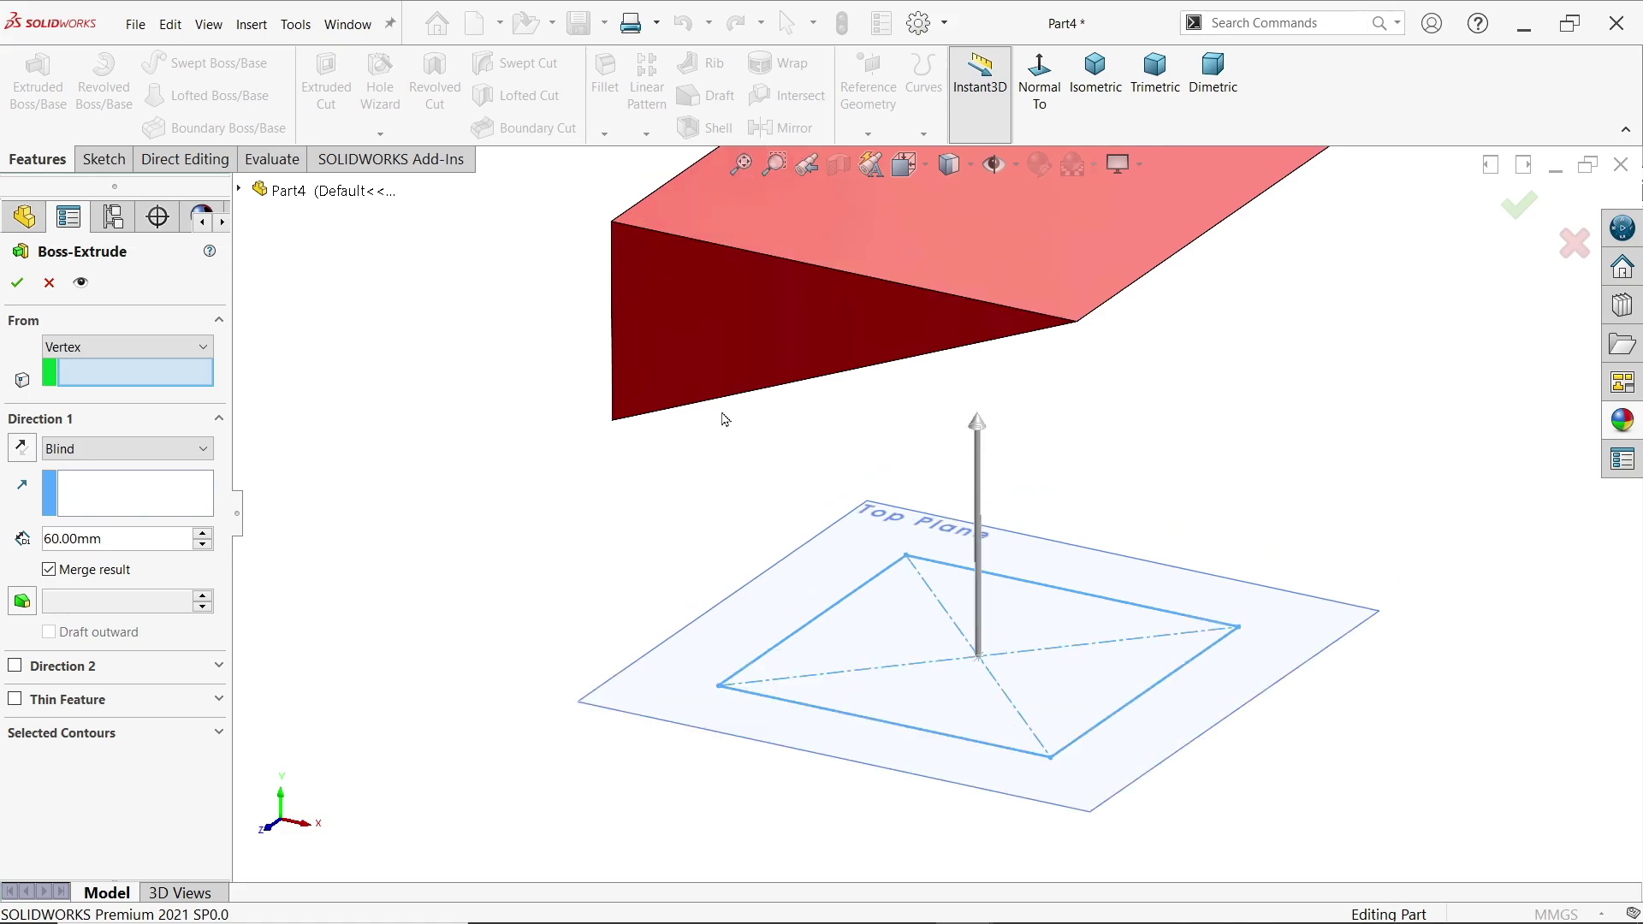
left_click(613, 421)
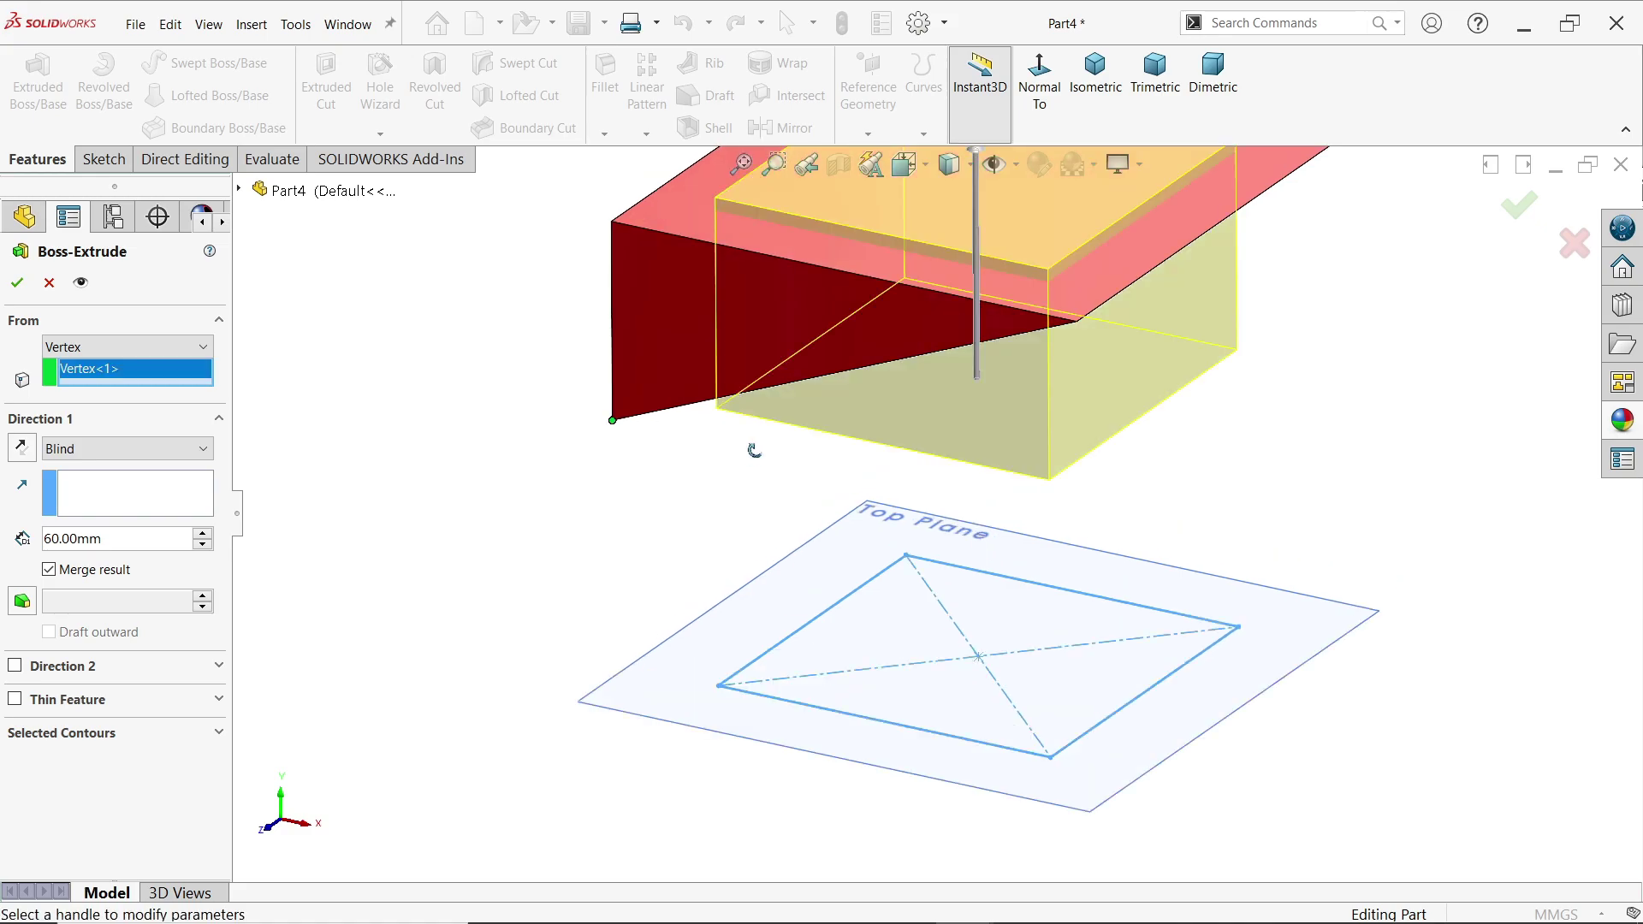
- Reverse the 60 mm extrusion to go downward and accept it
mouse_move(752, 444)
middle_mouse_down()
mouse_move(792, 355)
mouse_move(759, 470)
middle_mouse_up()
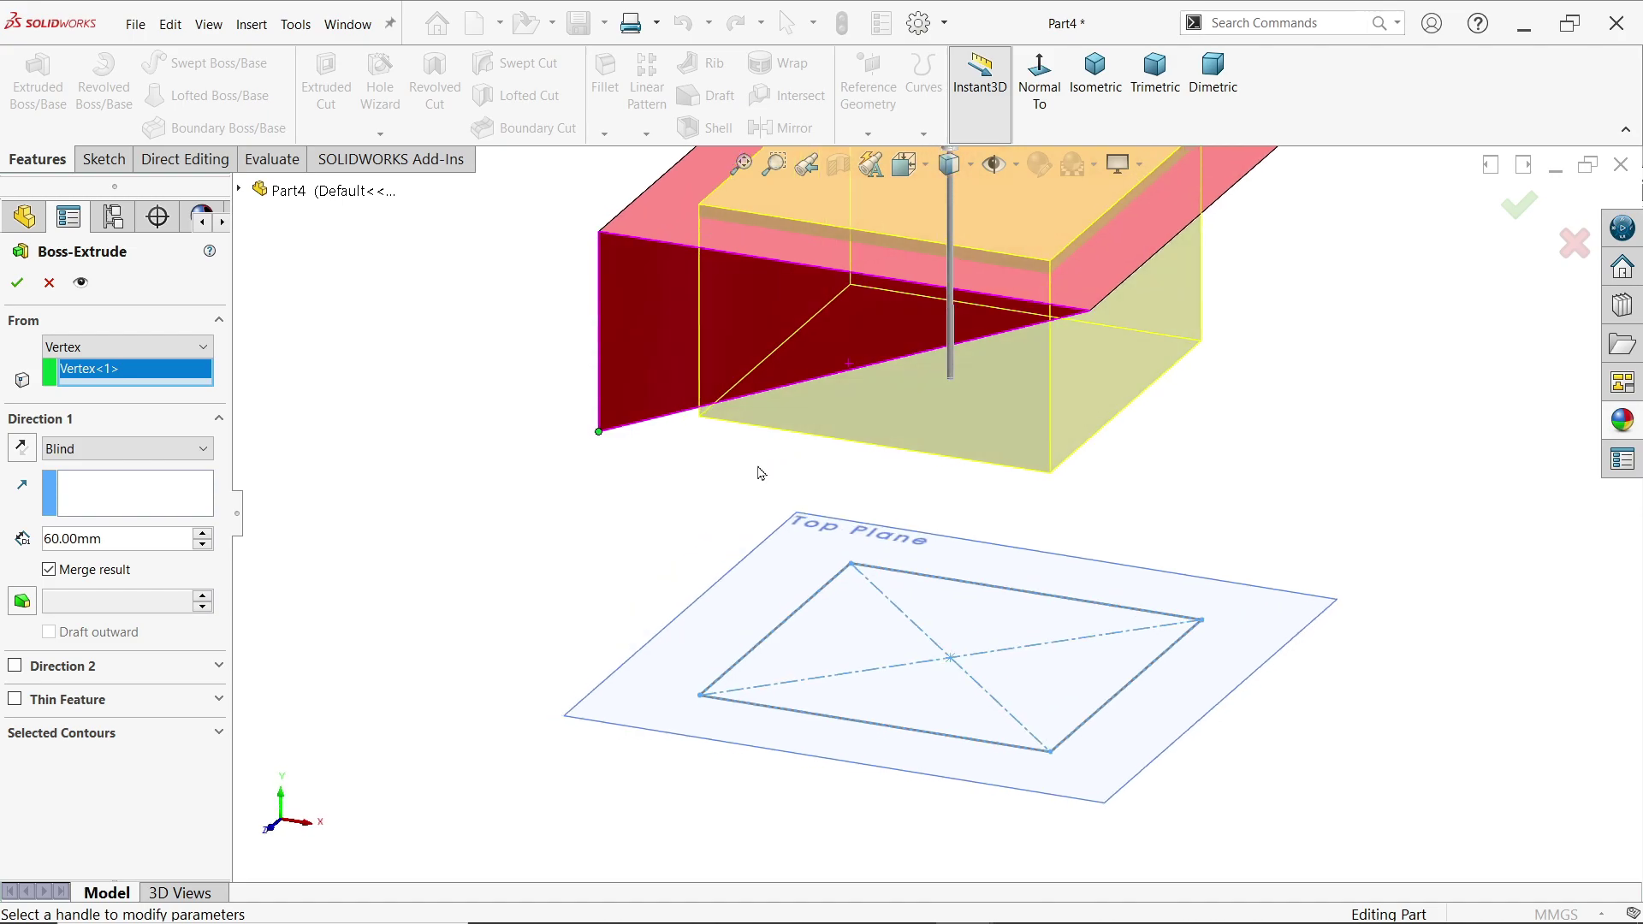
left_click(24, 452)
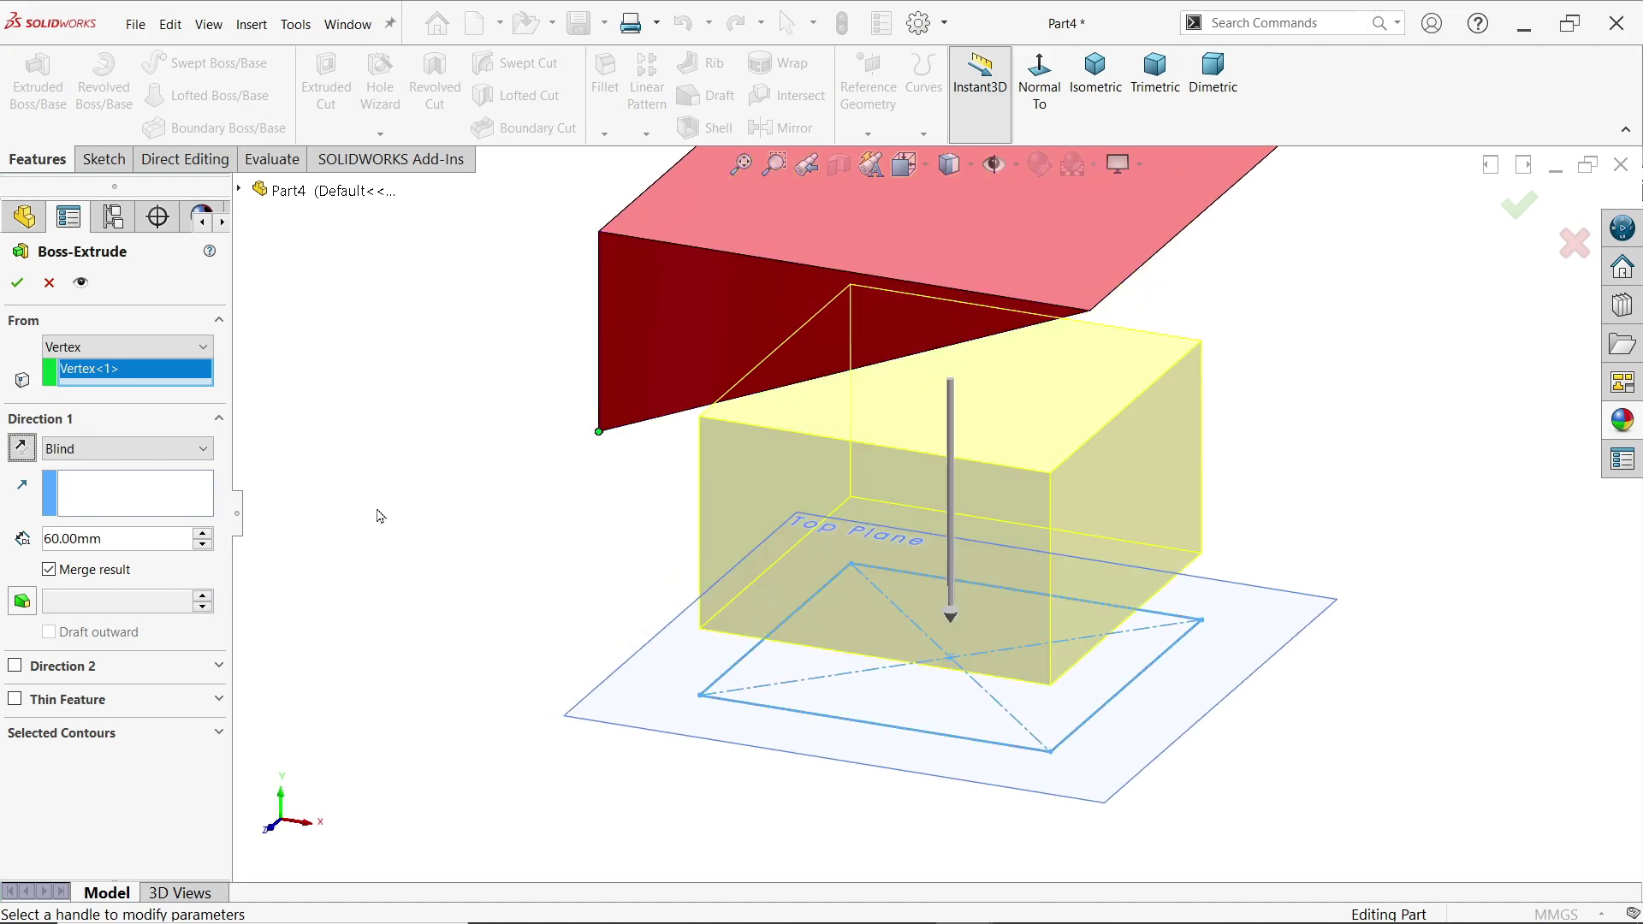
middle_click_drag(379, 514, 585, 492)
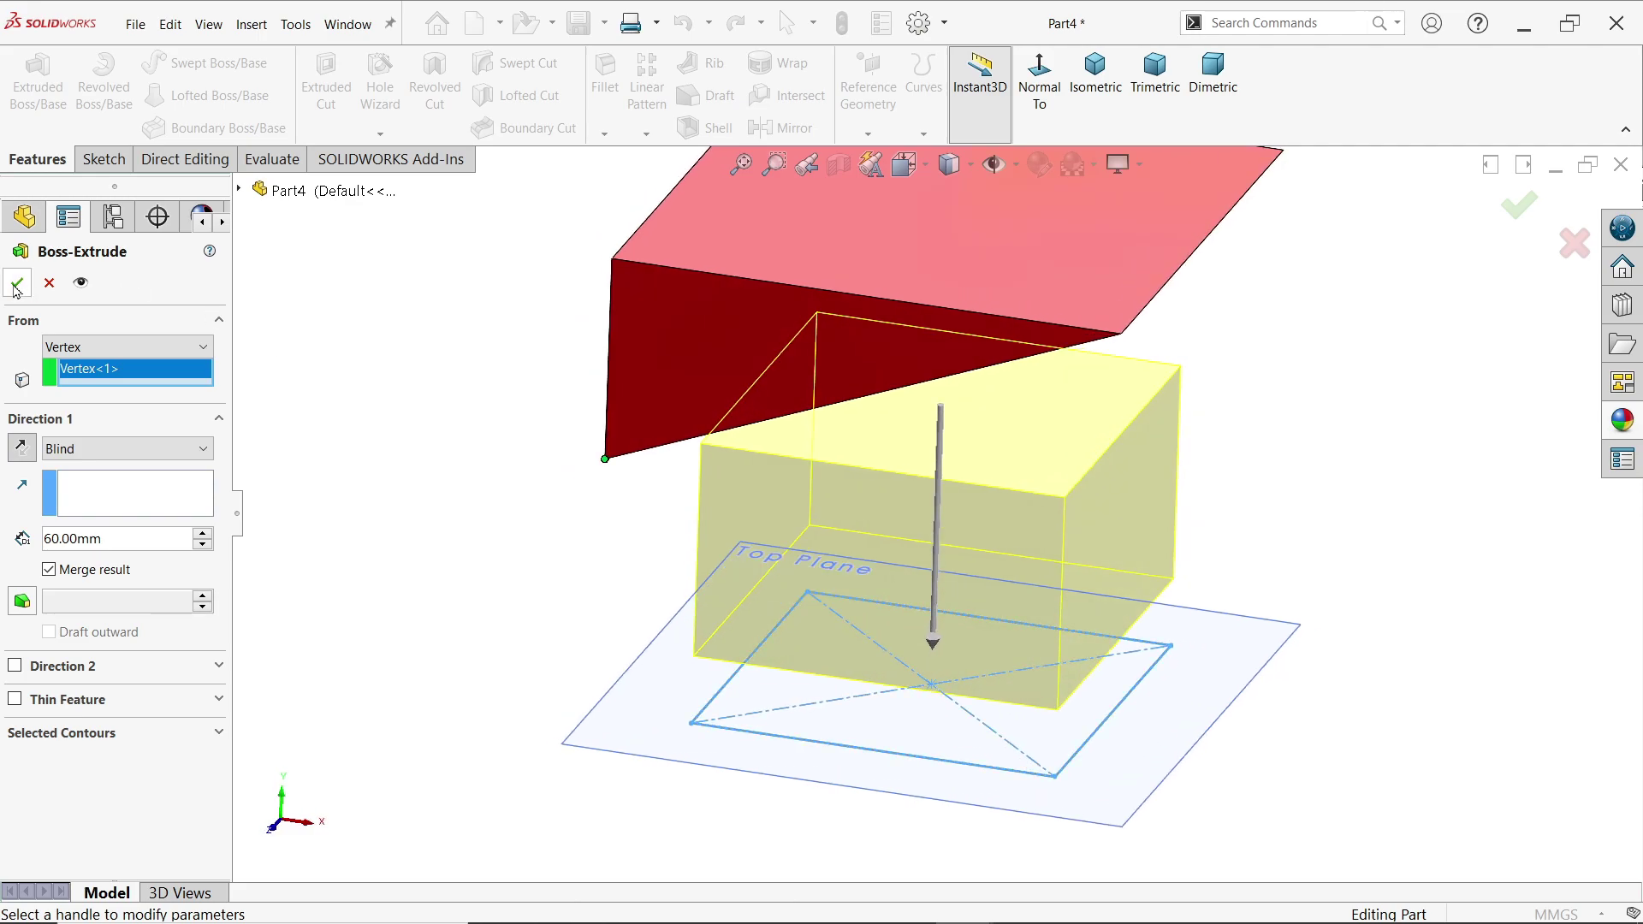
left_click(17, 290)
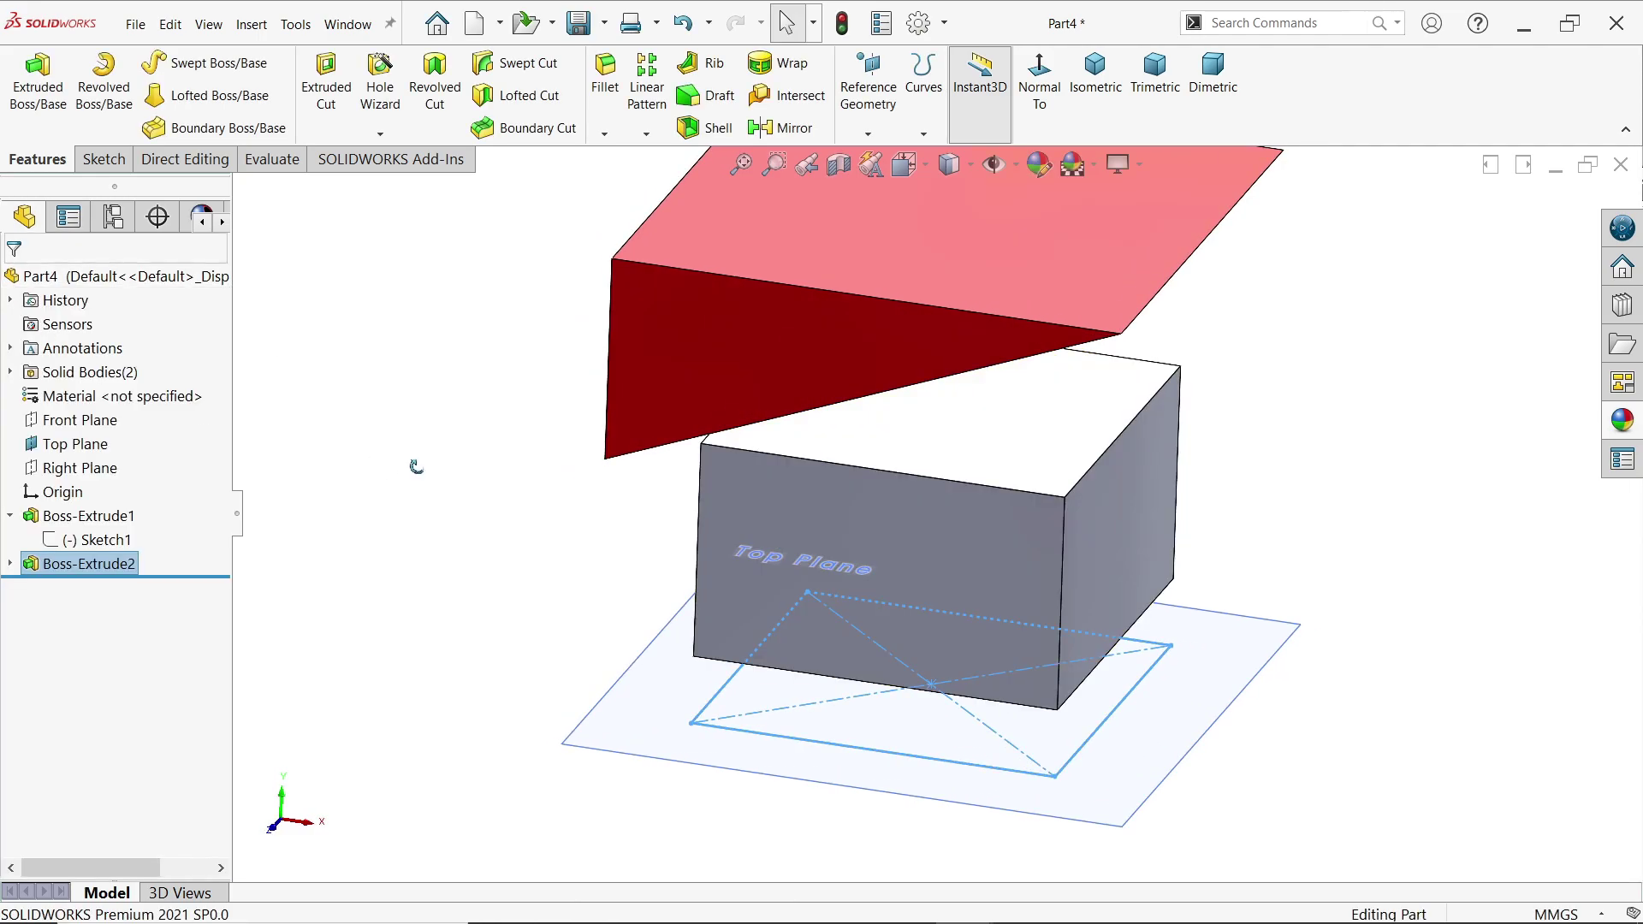
- Colour Part4's Boss-Extrude2 block green beneath the red wedge
middle_click_drag(415, 466, 400, 465)
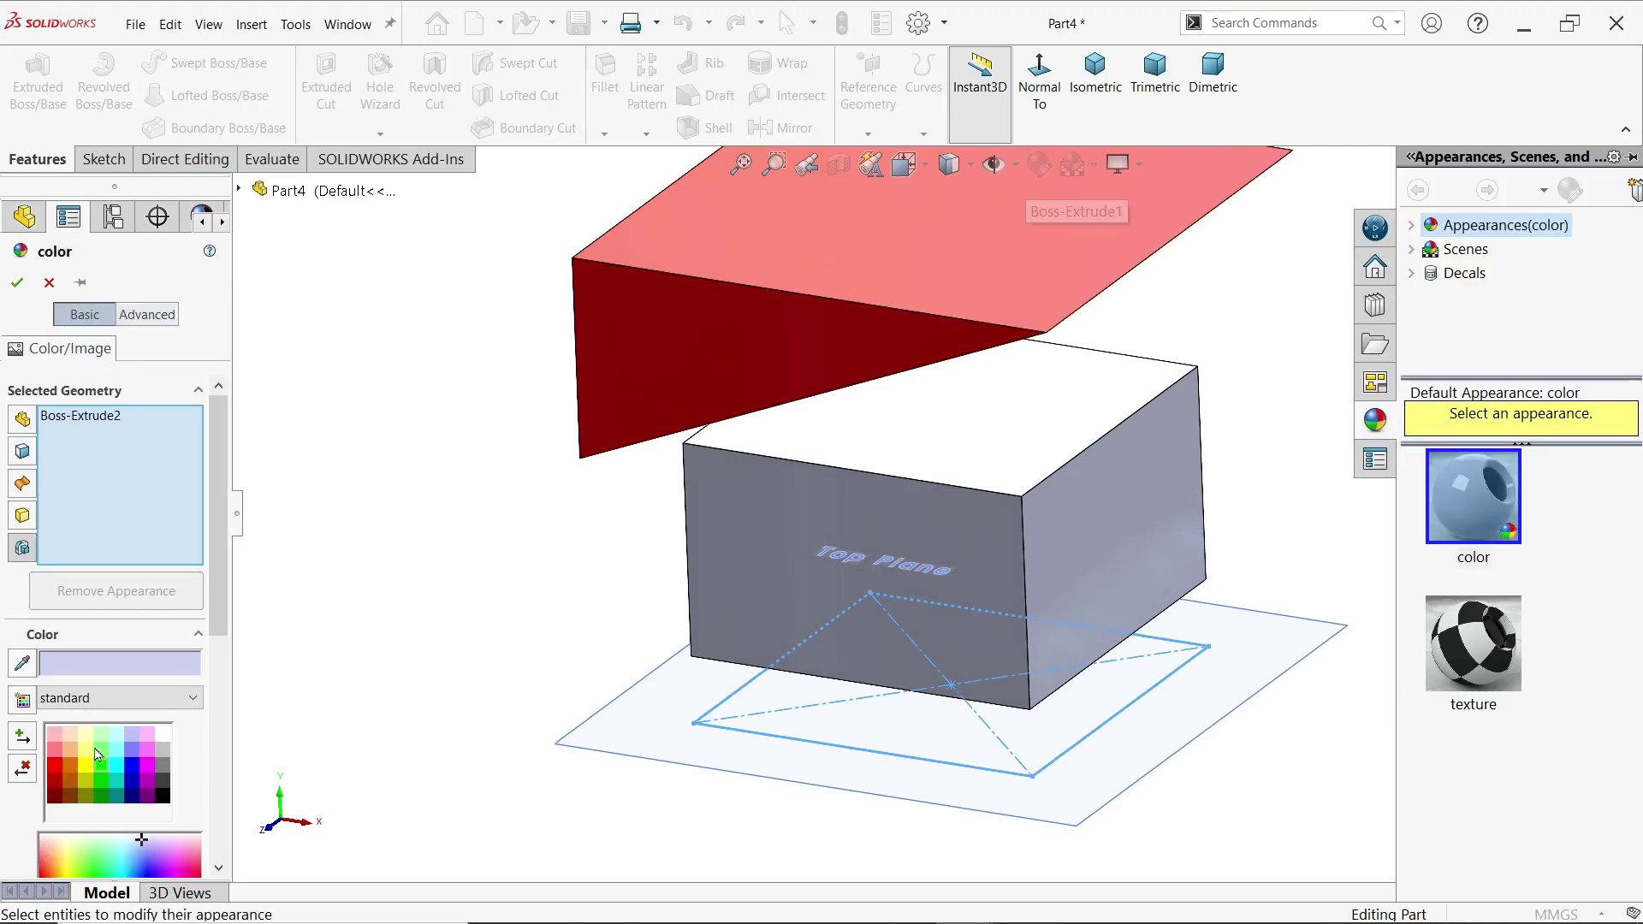
left_click(100, 761)
left_click(17, 282)
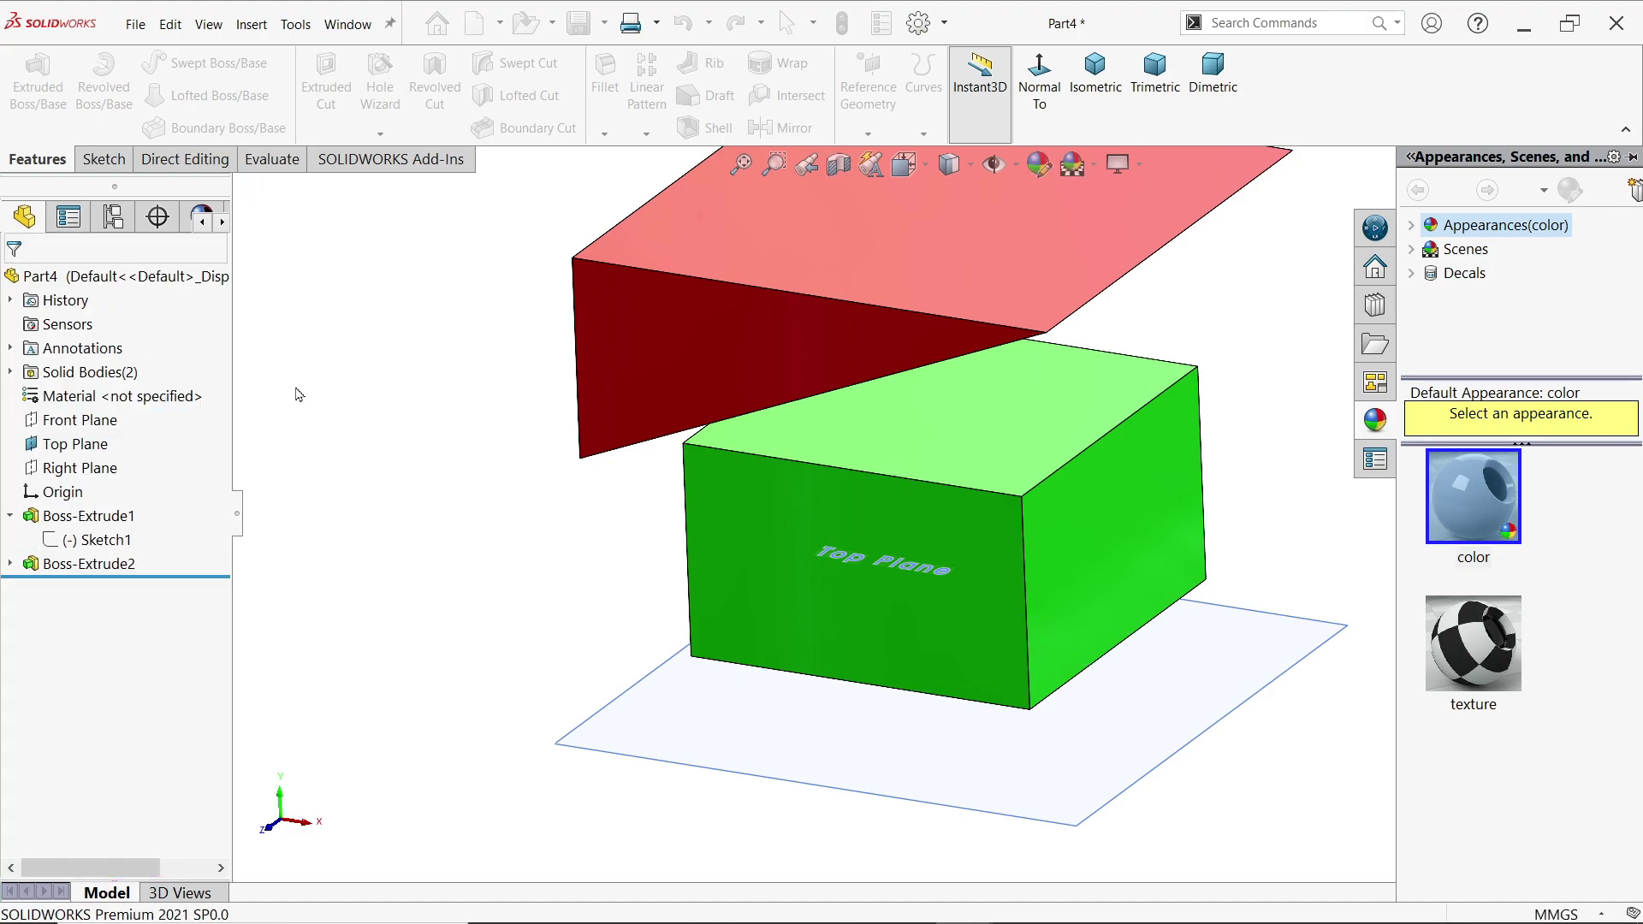
middle_click_drag(796, 479, 1202, 392)
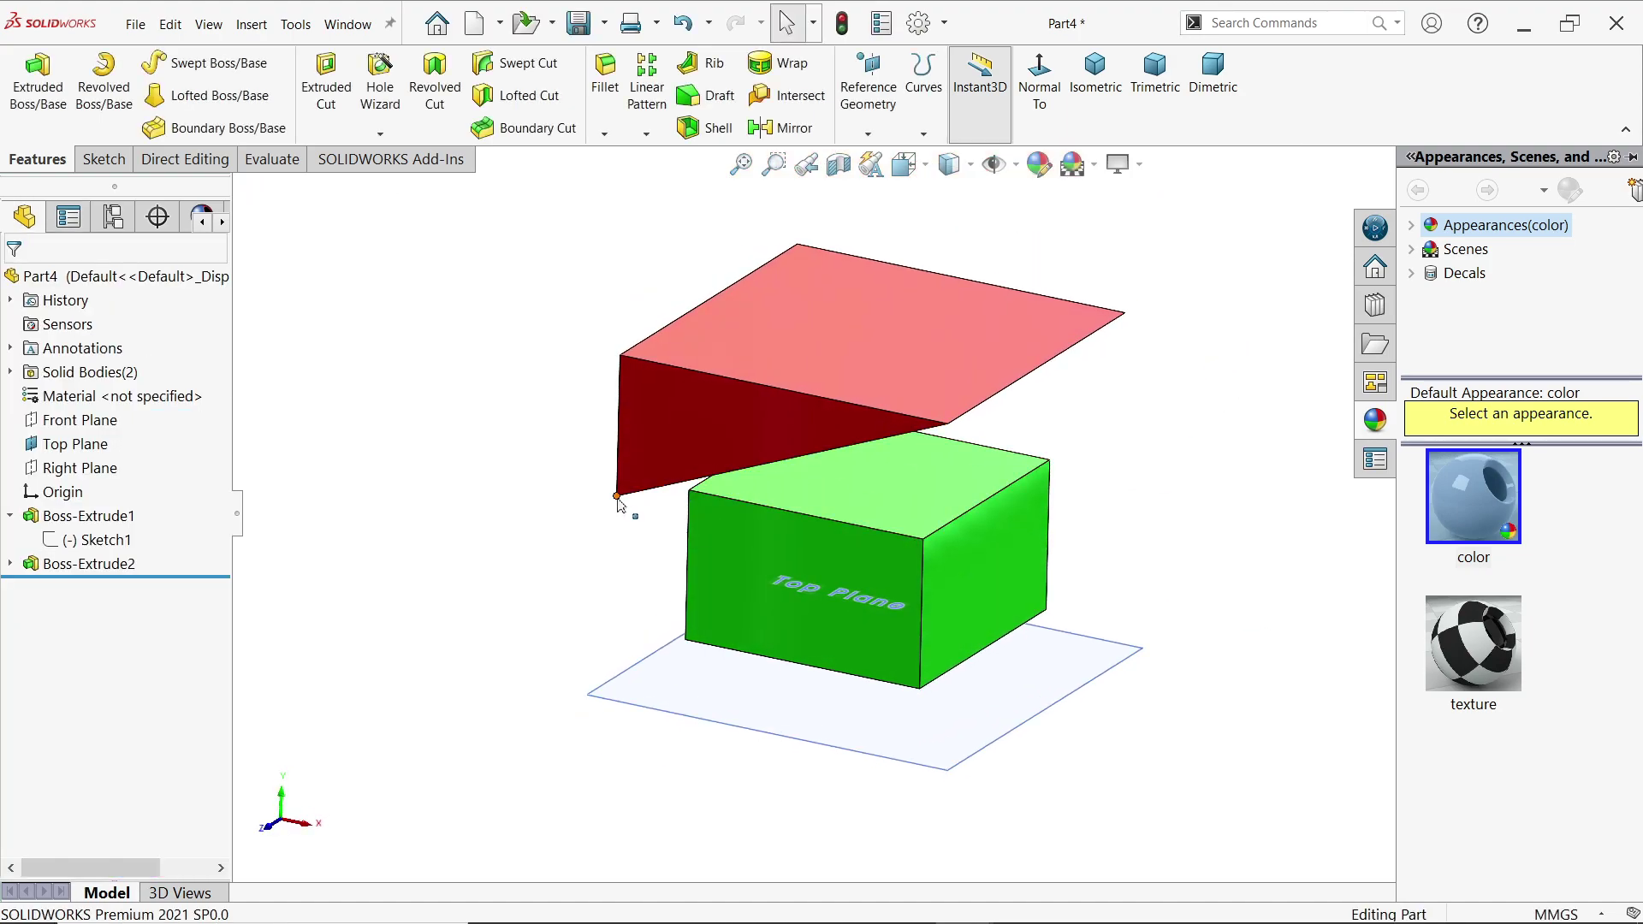
mouse_move(656, 646)
middle_mouse_down()
mouse_move(664, 609)
mouse_move(669, 665)
middle_mouse_up()
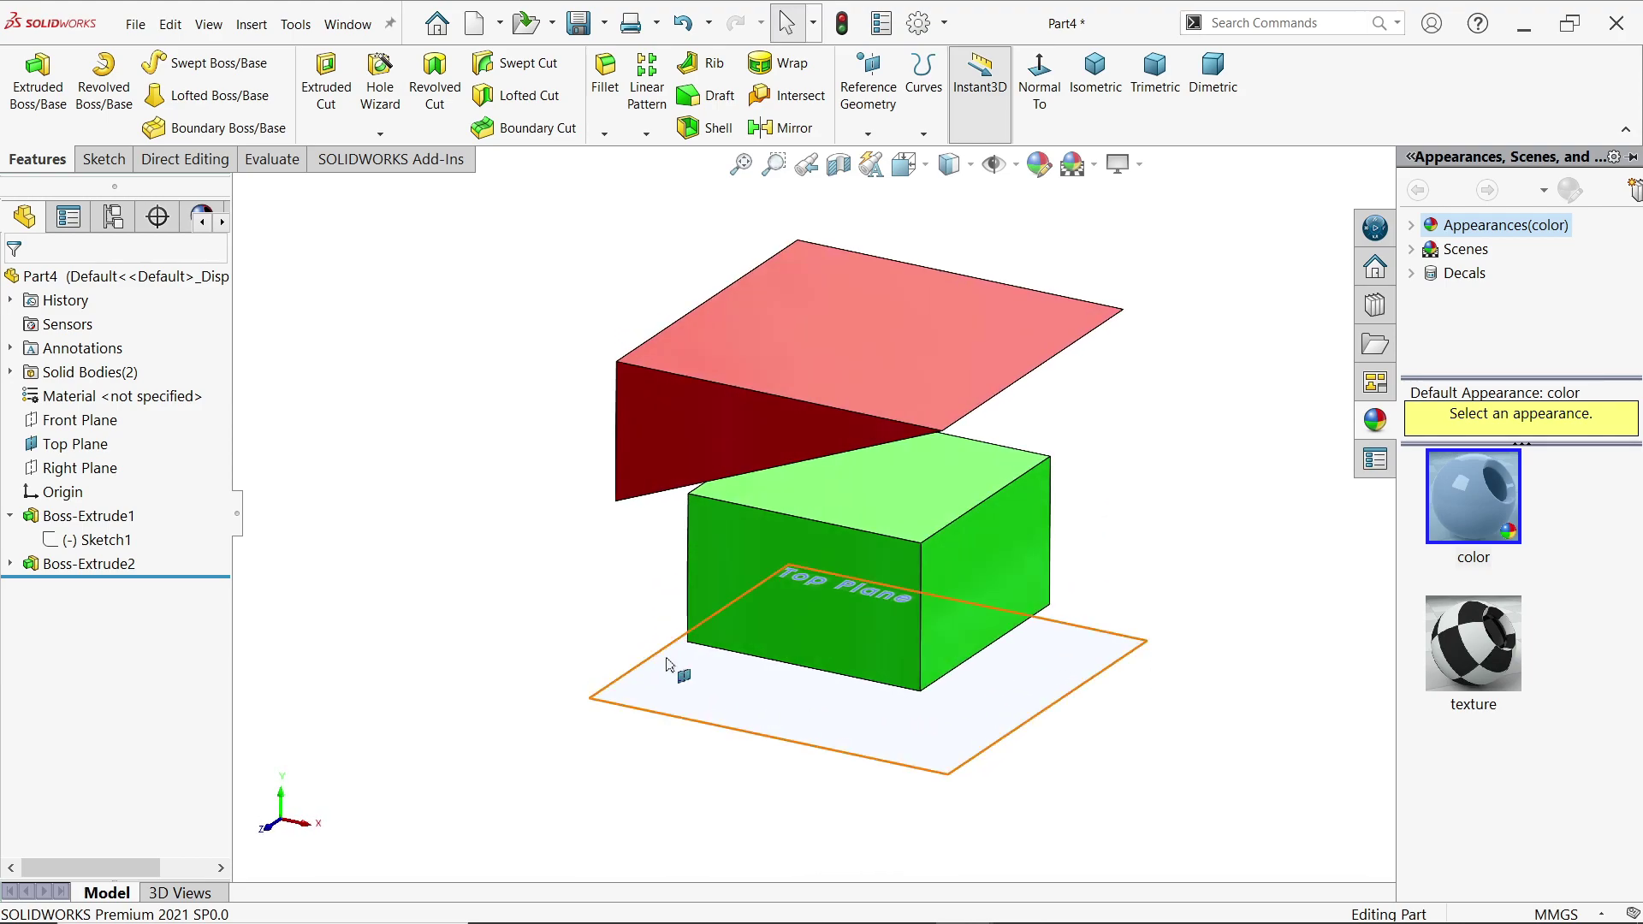
- Switch to the Sketch plan part and edit Boss-Extrude1
left_click(347, 24)
left_click(381, 241)
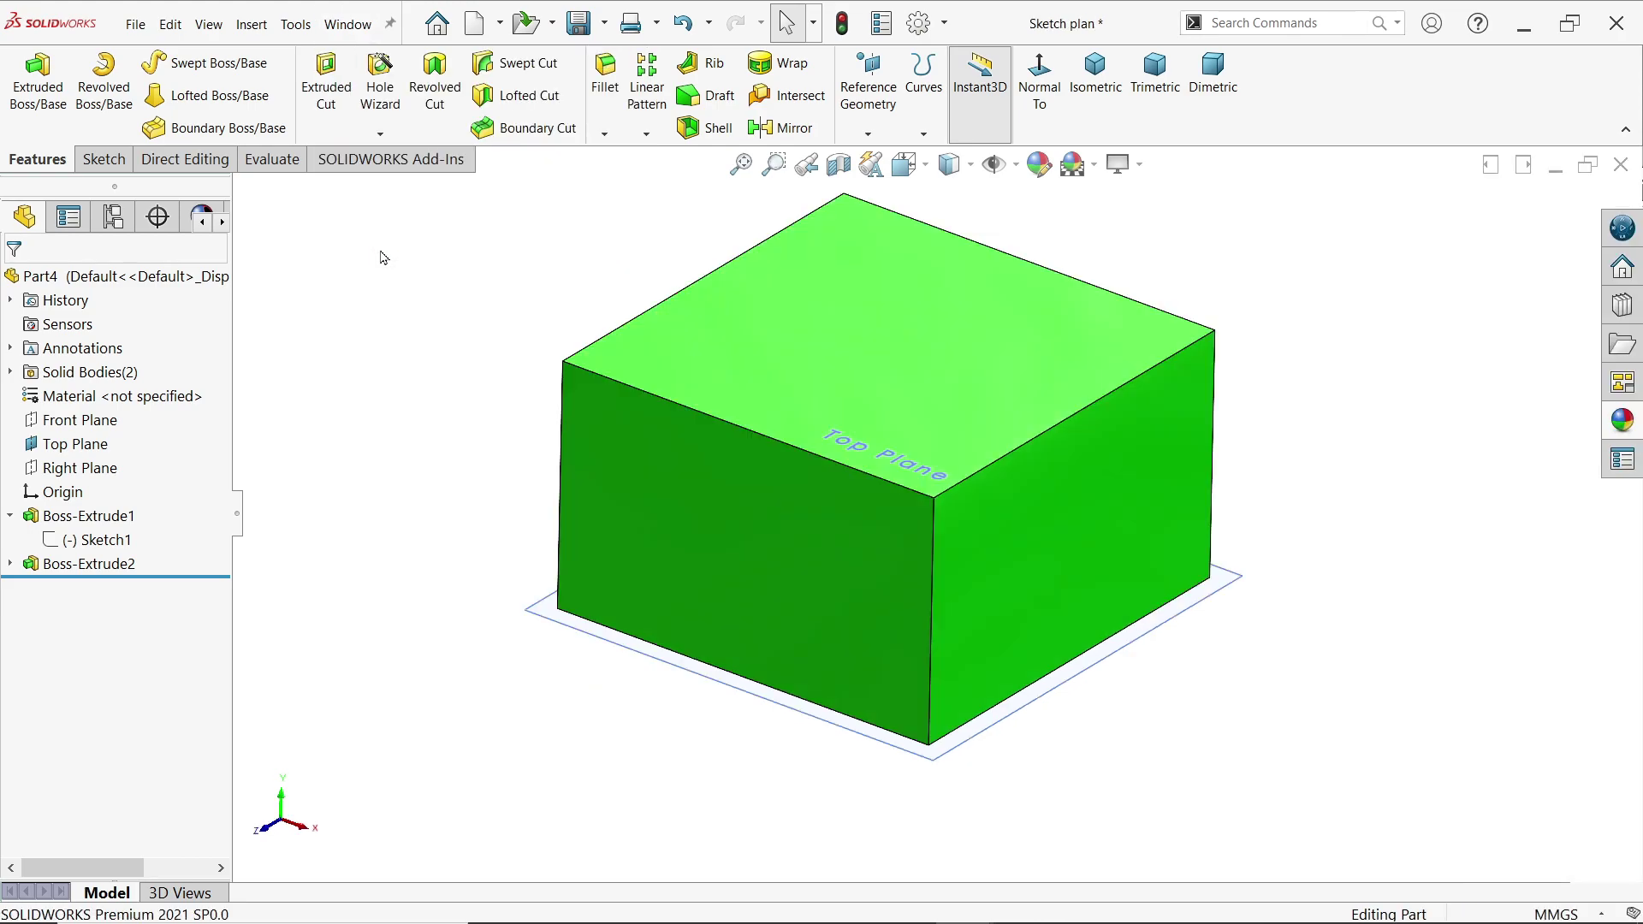
left_click(37, 524)
left_click(55, 498)
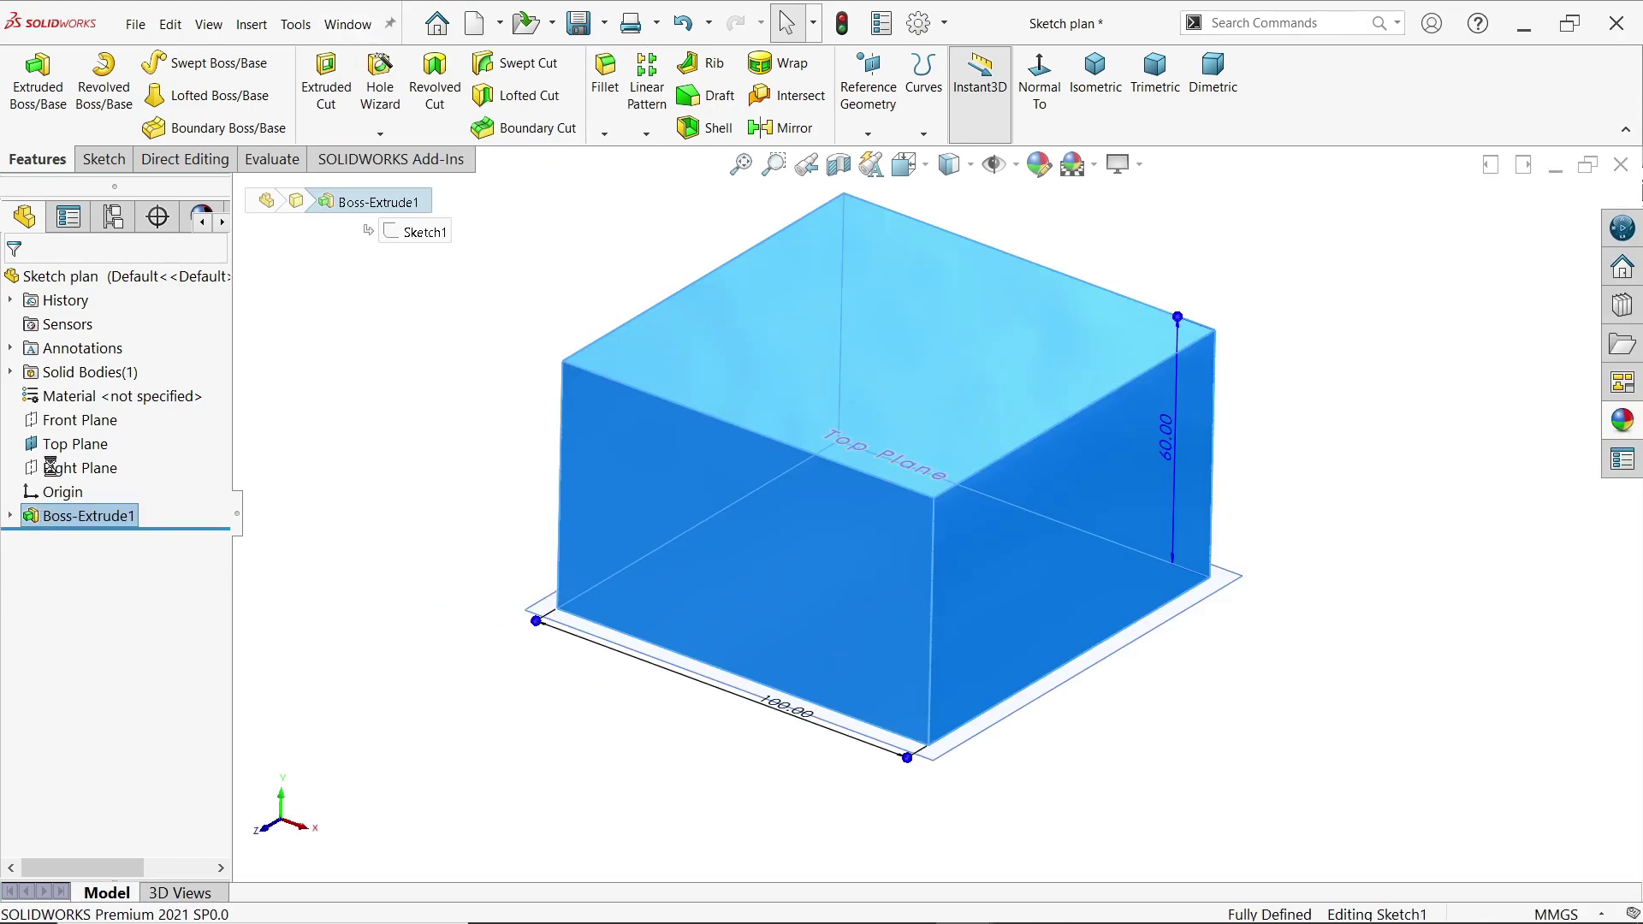
- Change Boss-Extrude1's start condition to Offset 50 mm and accept
left_click(120, 348)
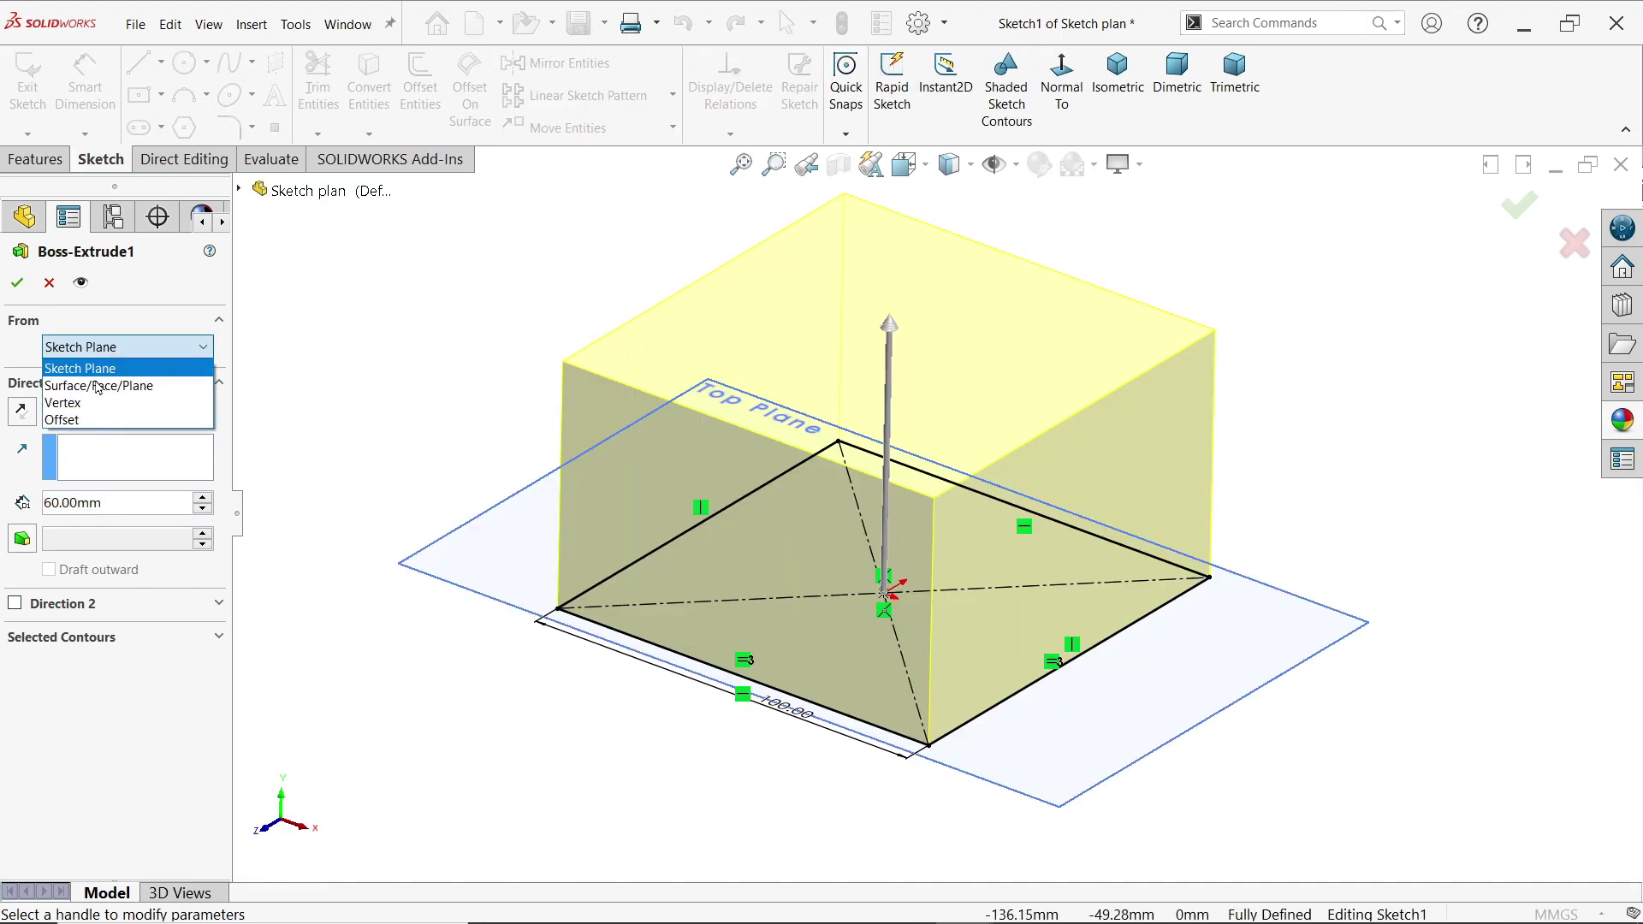
left_click(71, 420)
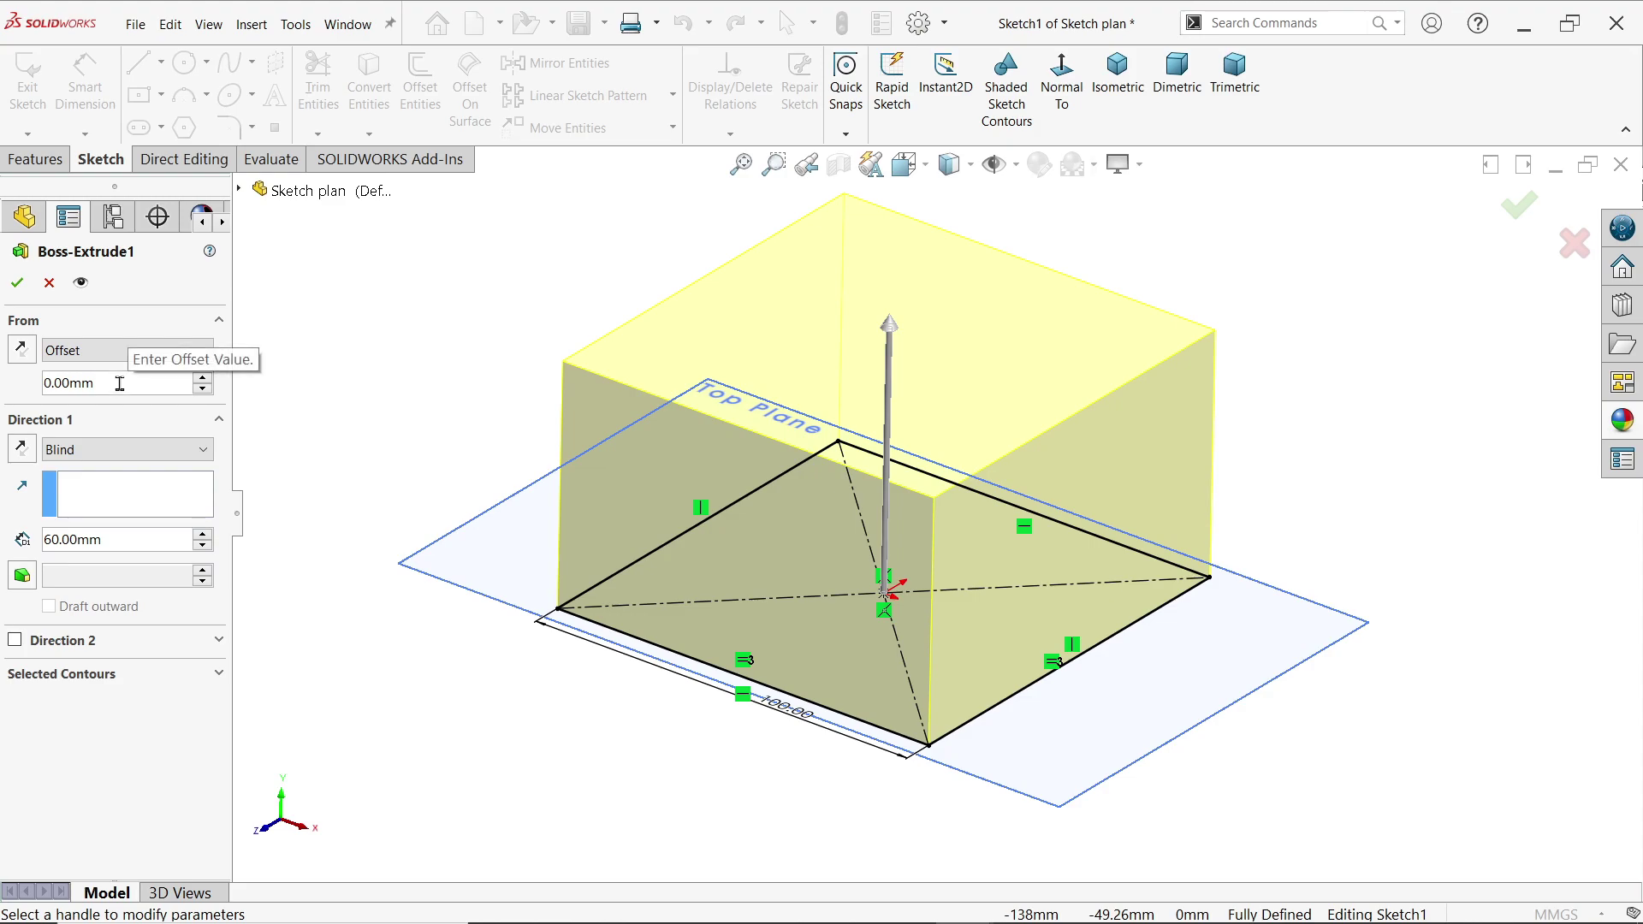
left_click_drag(120, 384, 41, 372)
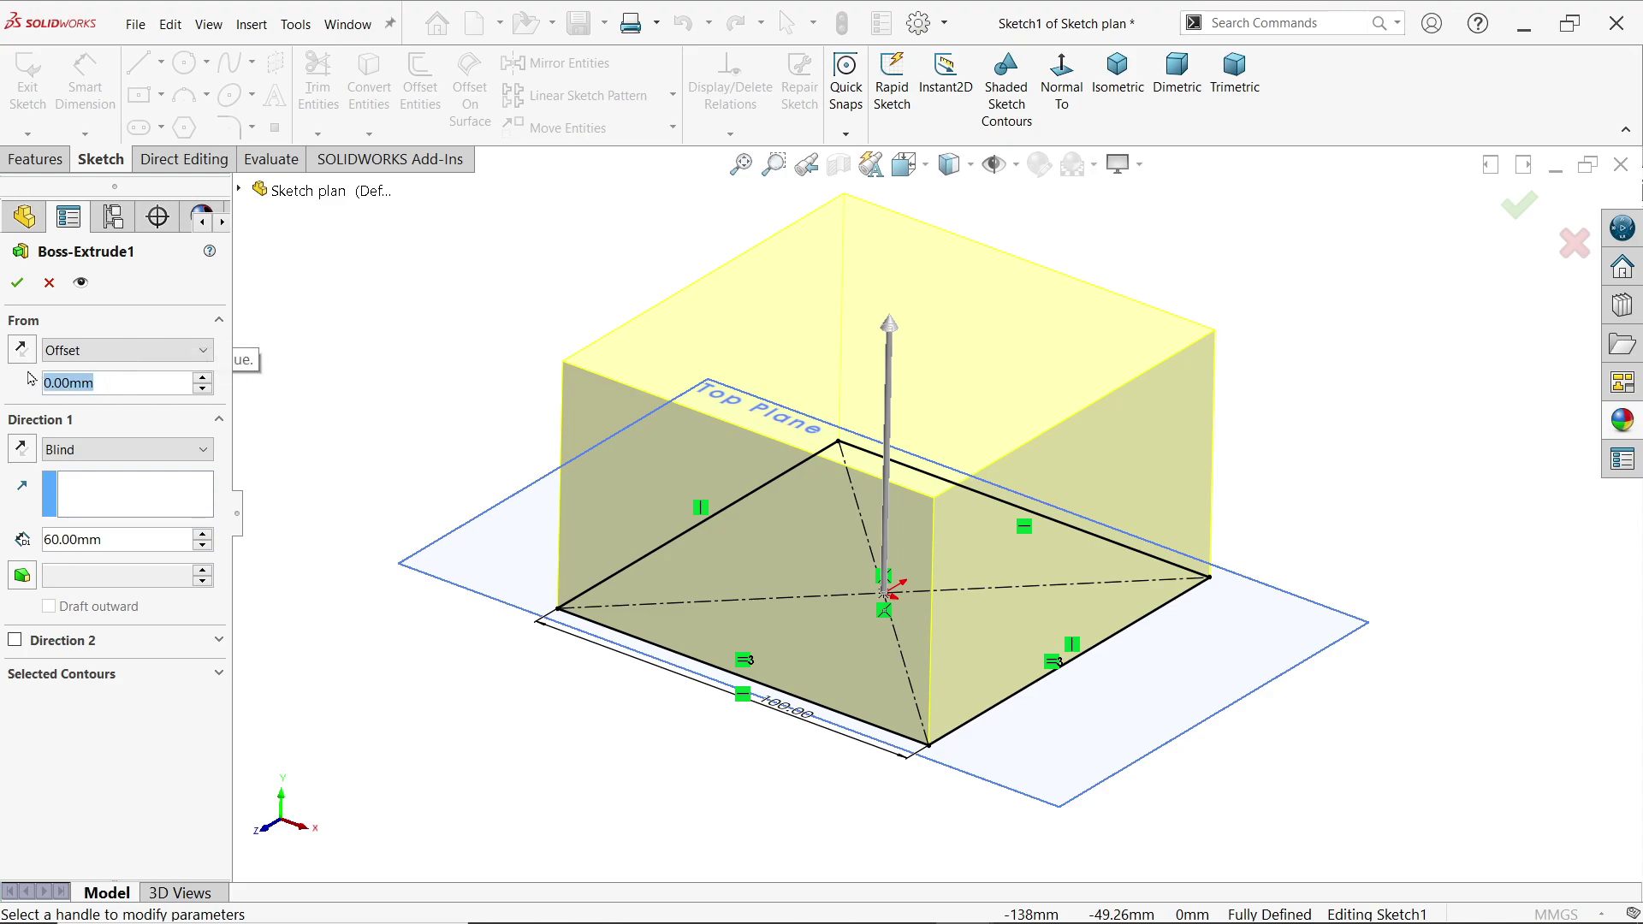
type("50")
key("Return")
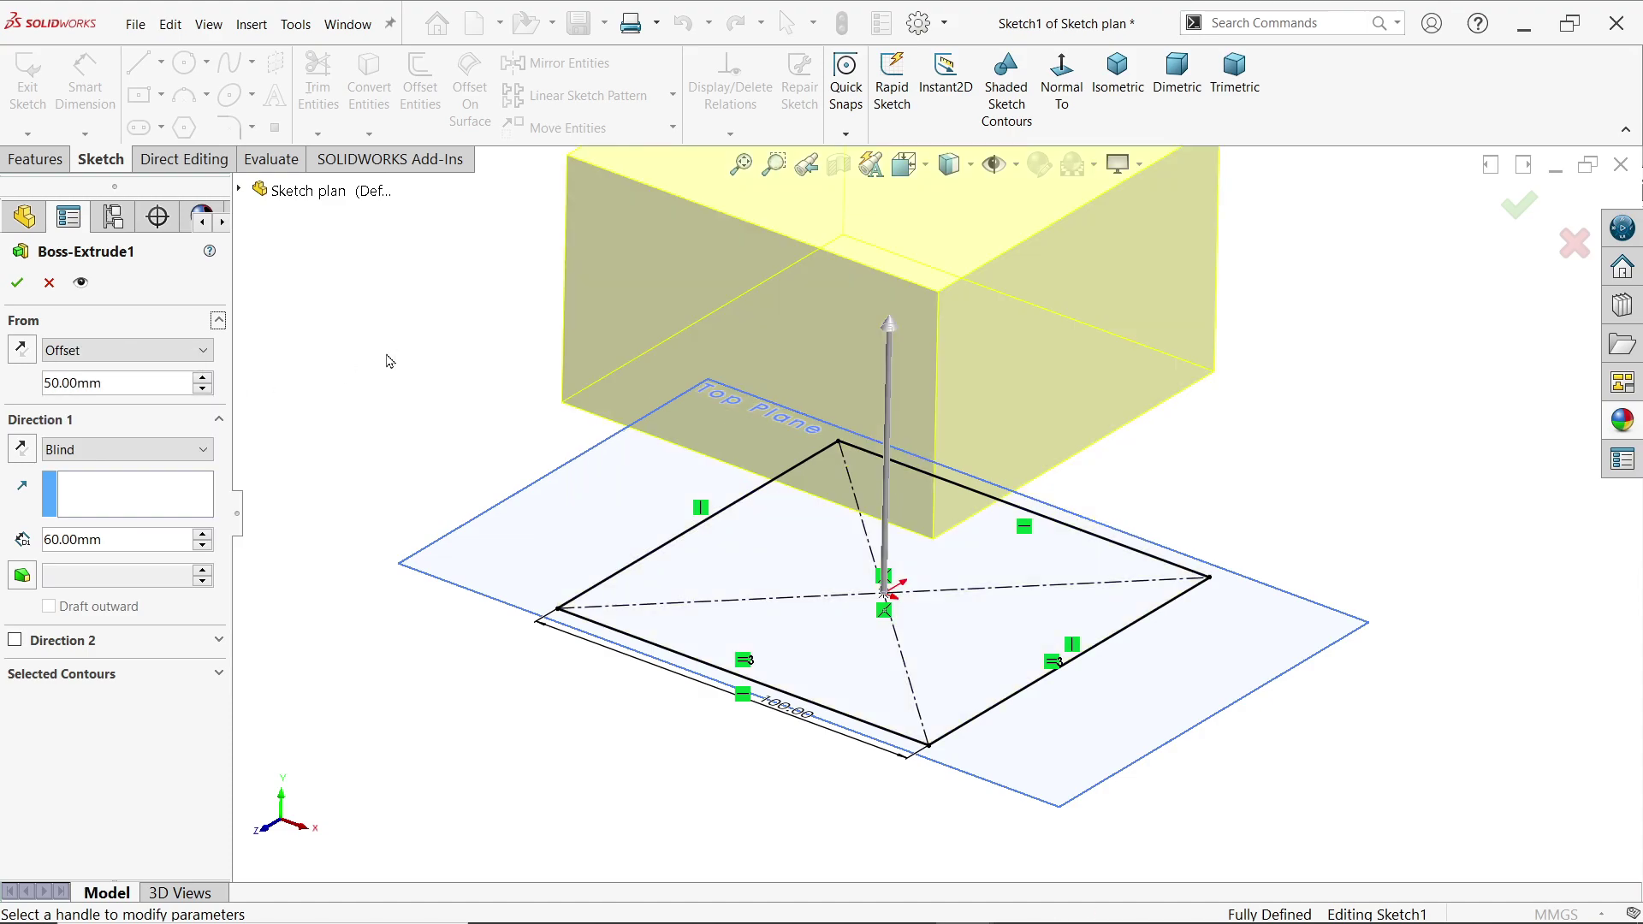
key("f")
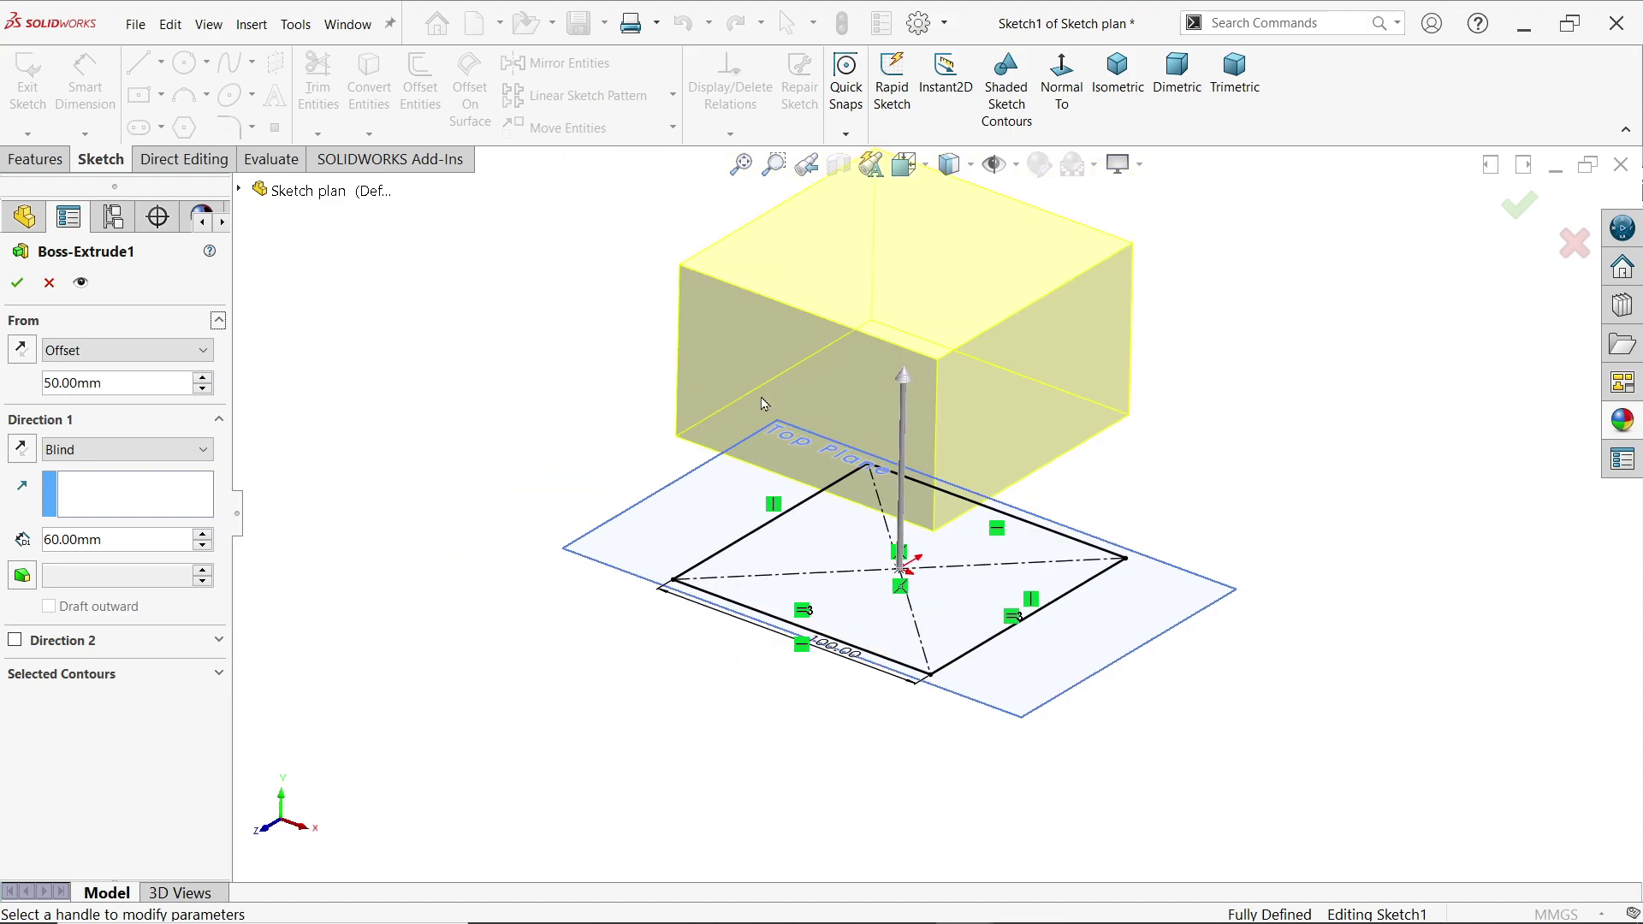
left_click(21, 291)
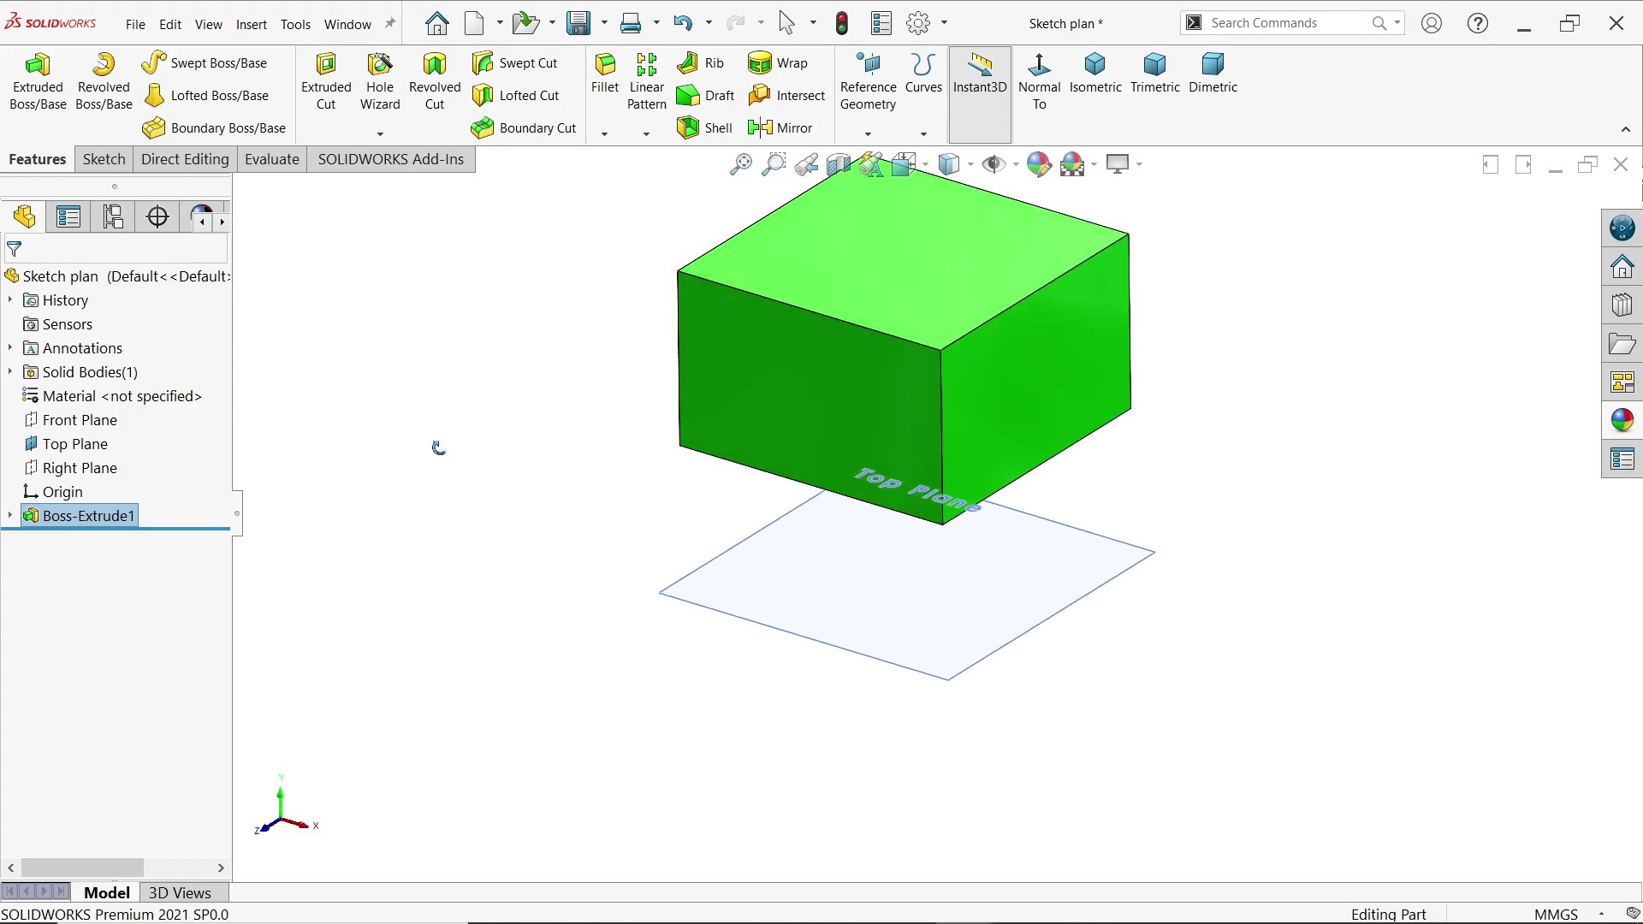
middle_click_drag(438, 447, 1159, 458)
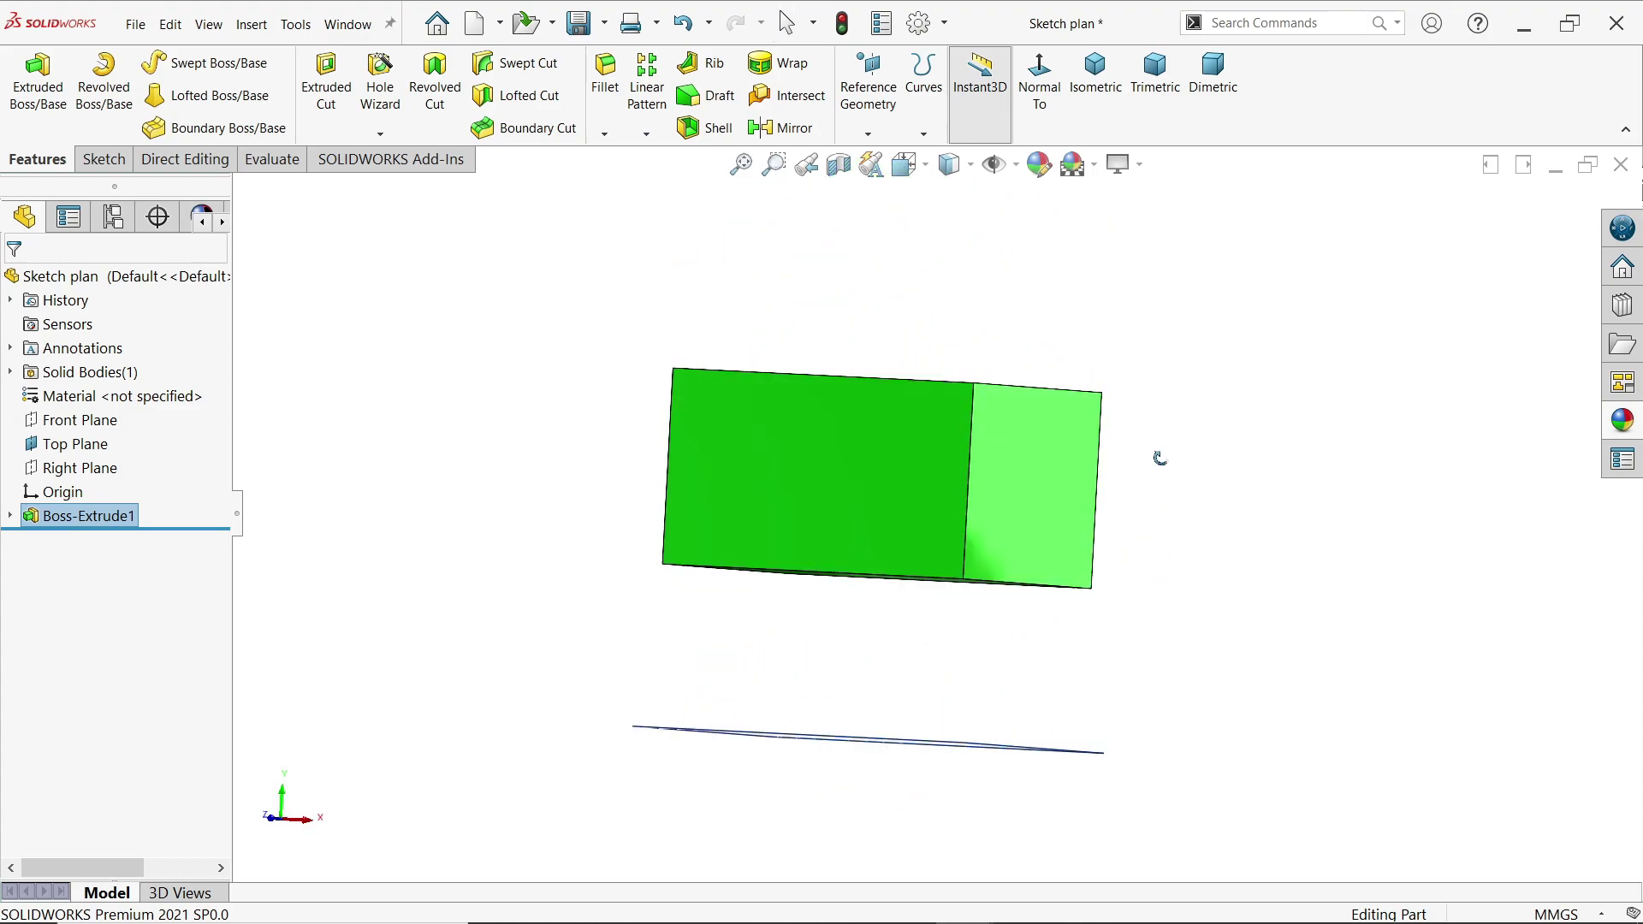
scroll(881, 745, "down", 3)
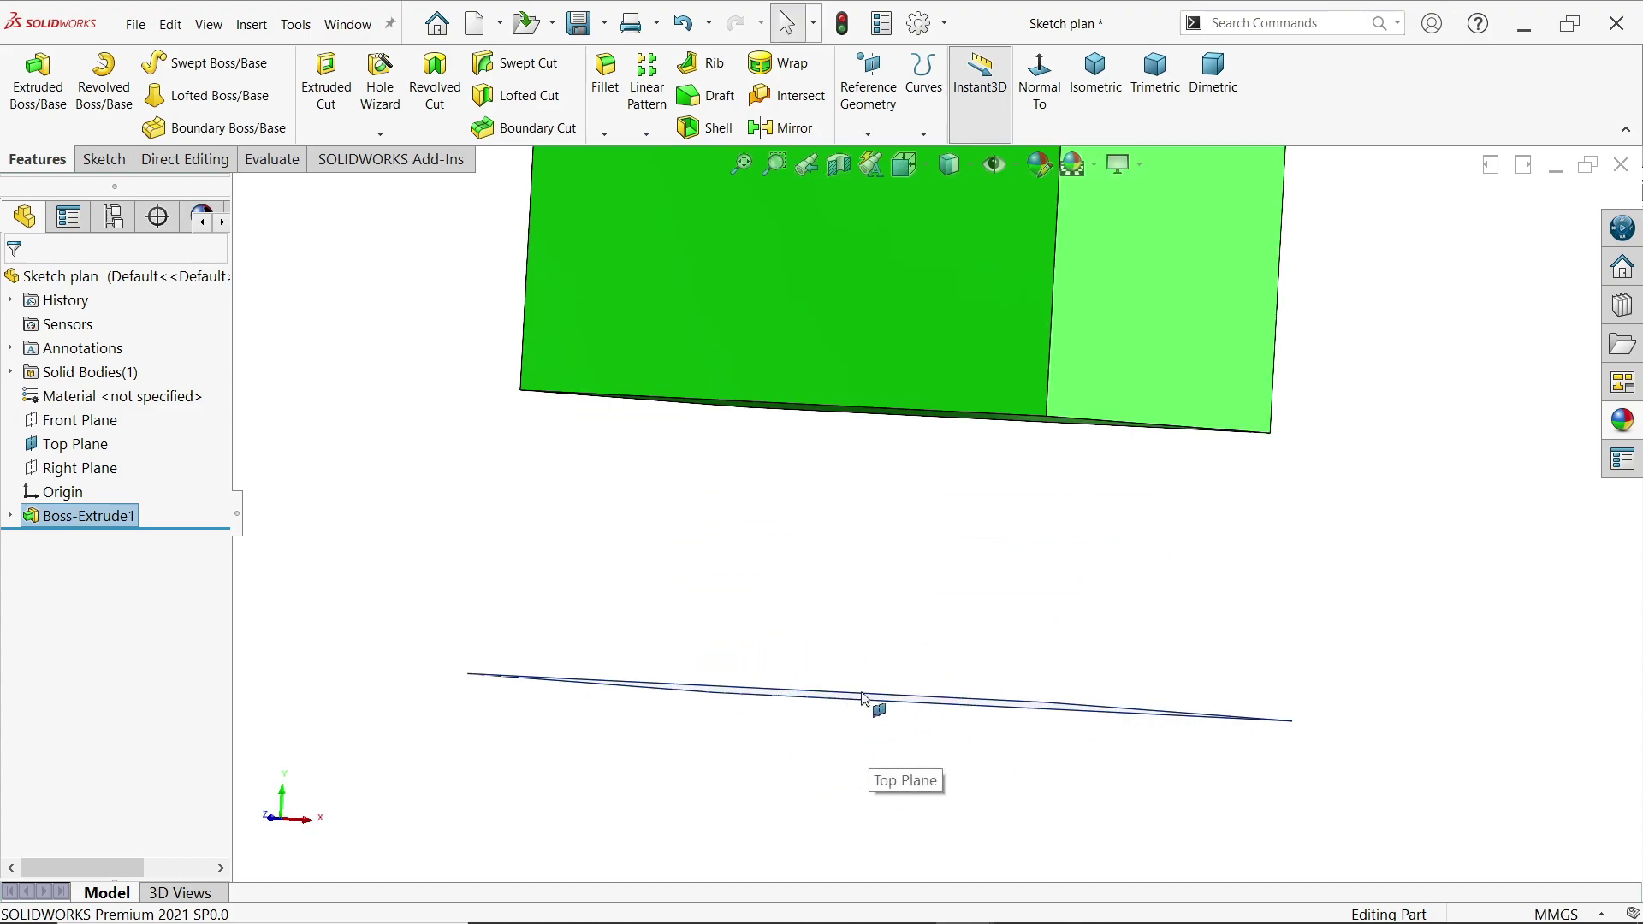
scroll(1019, 513, "up", 5)
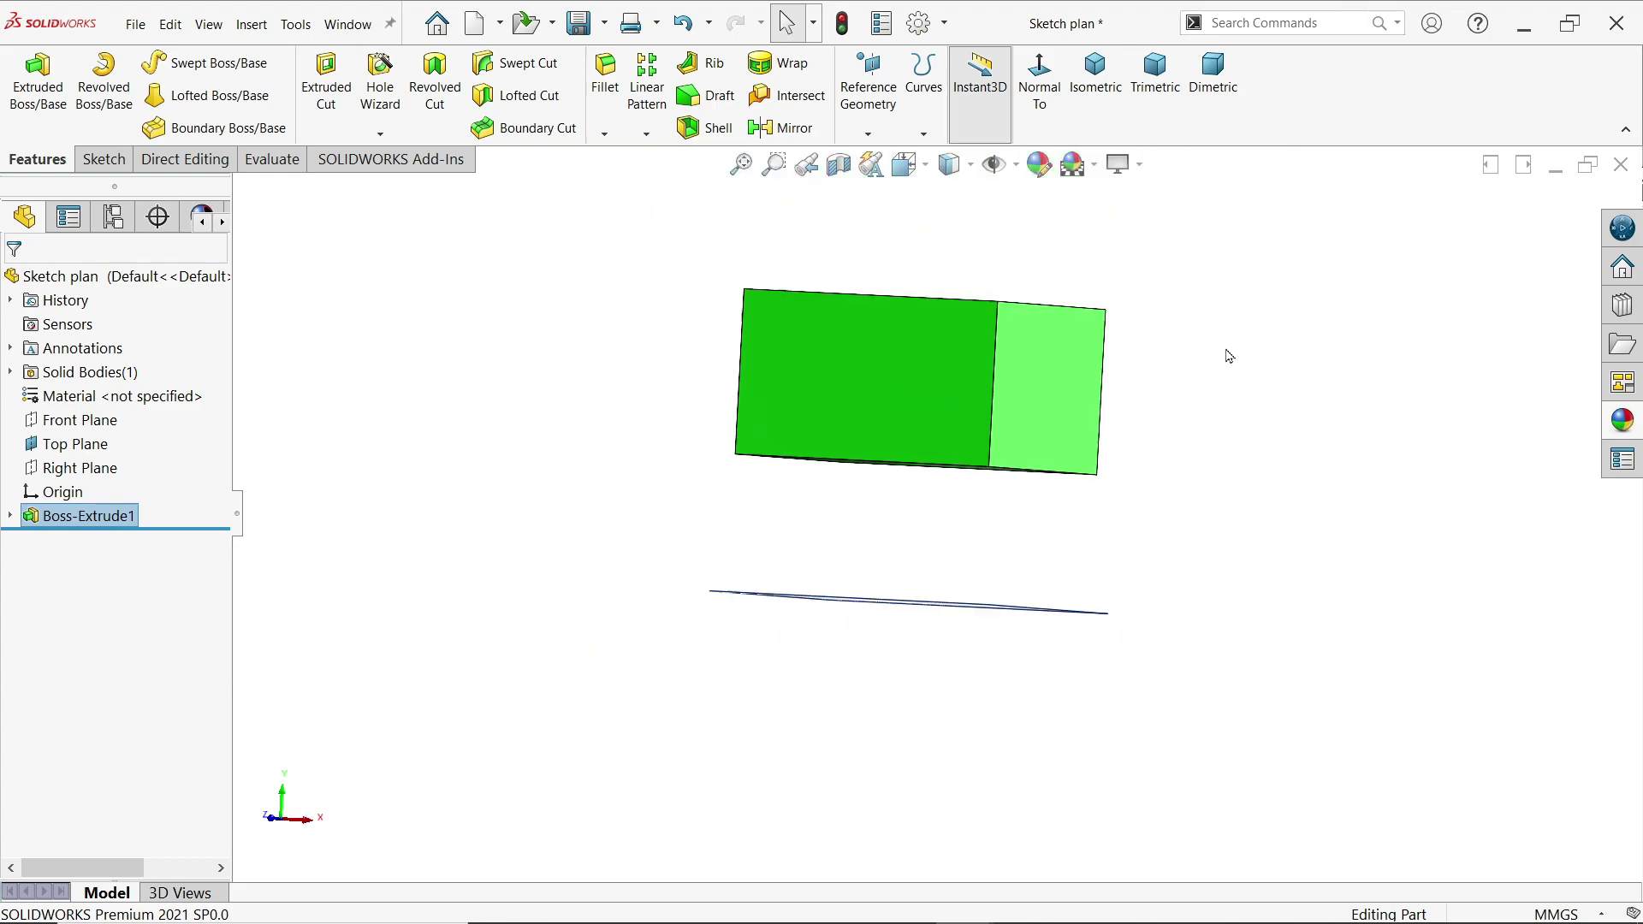
key("ctrl+7")
key("f")
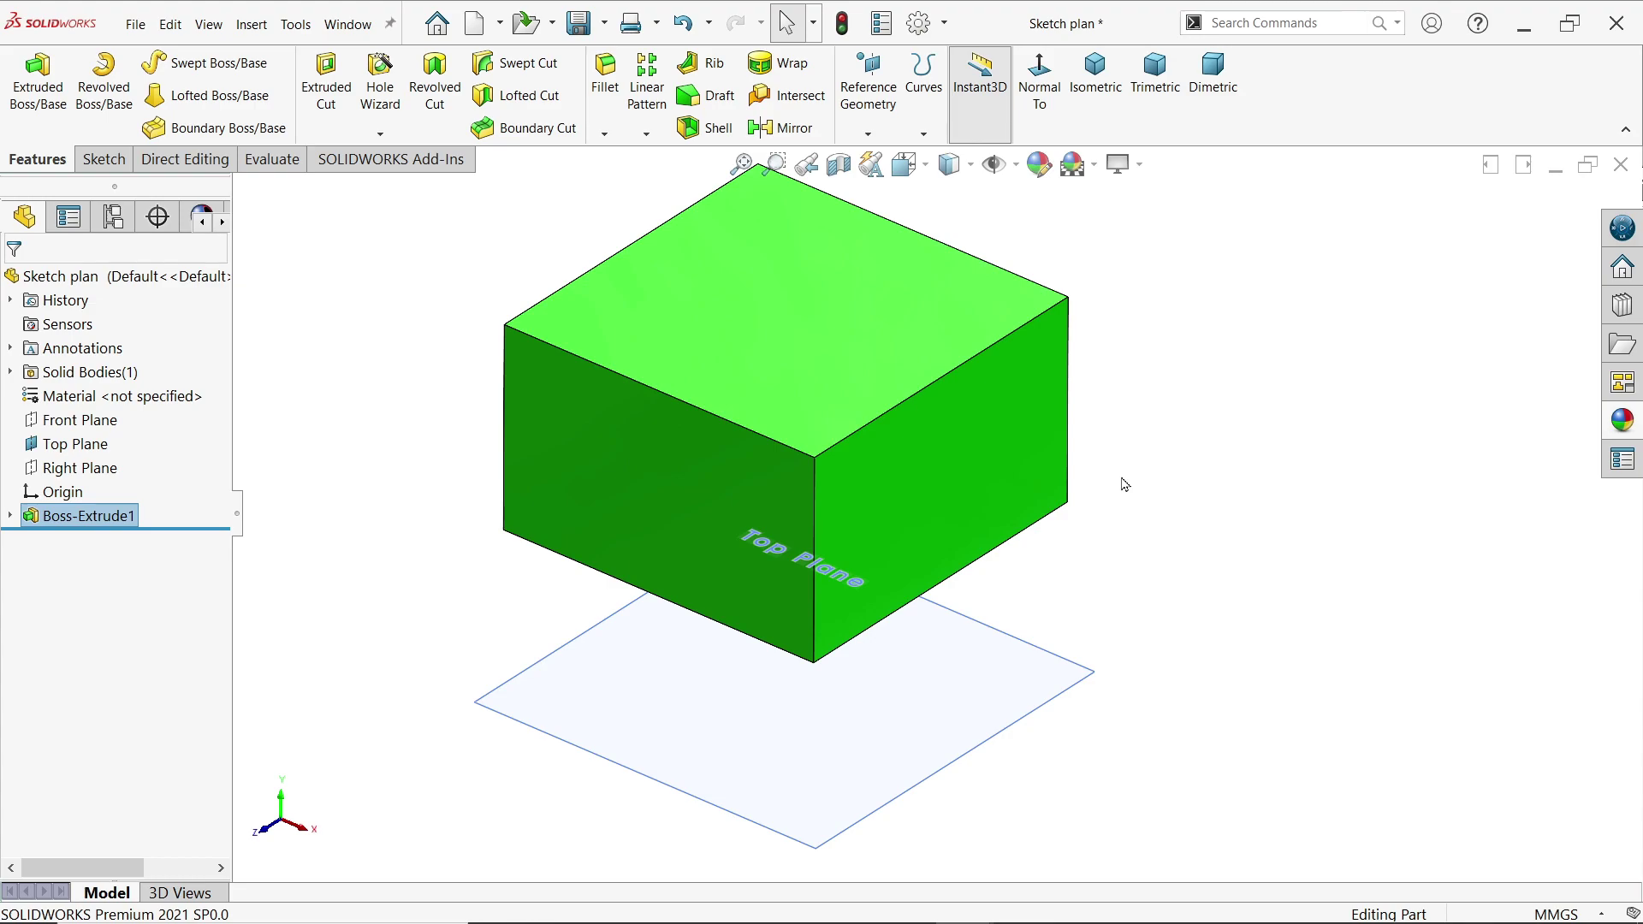
middle_click_drag(1124, 484, 1120, 451)
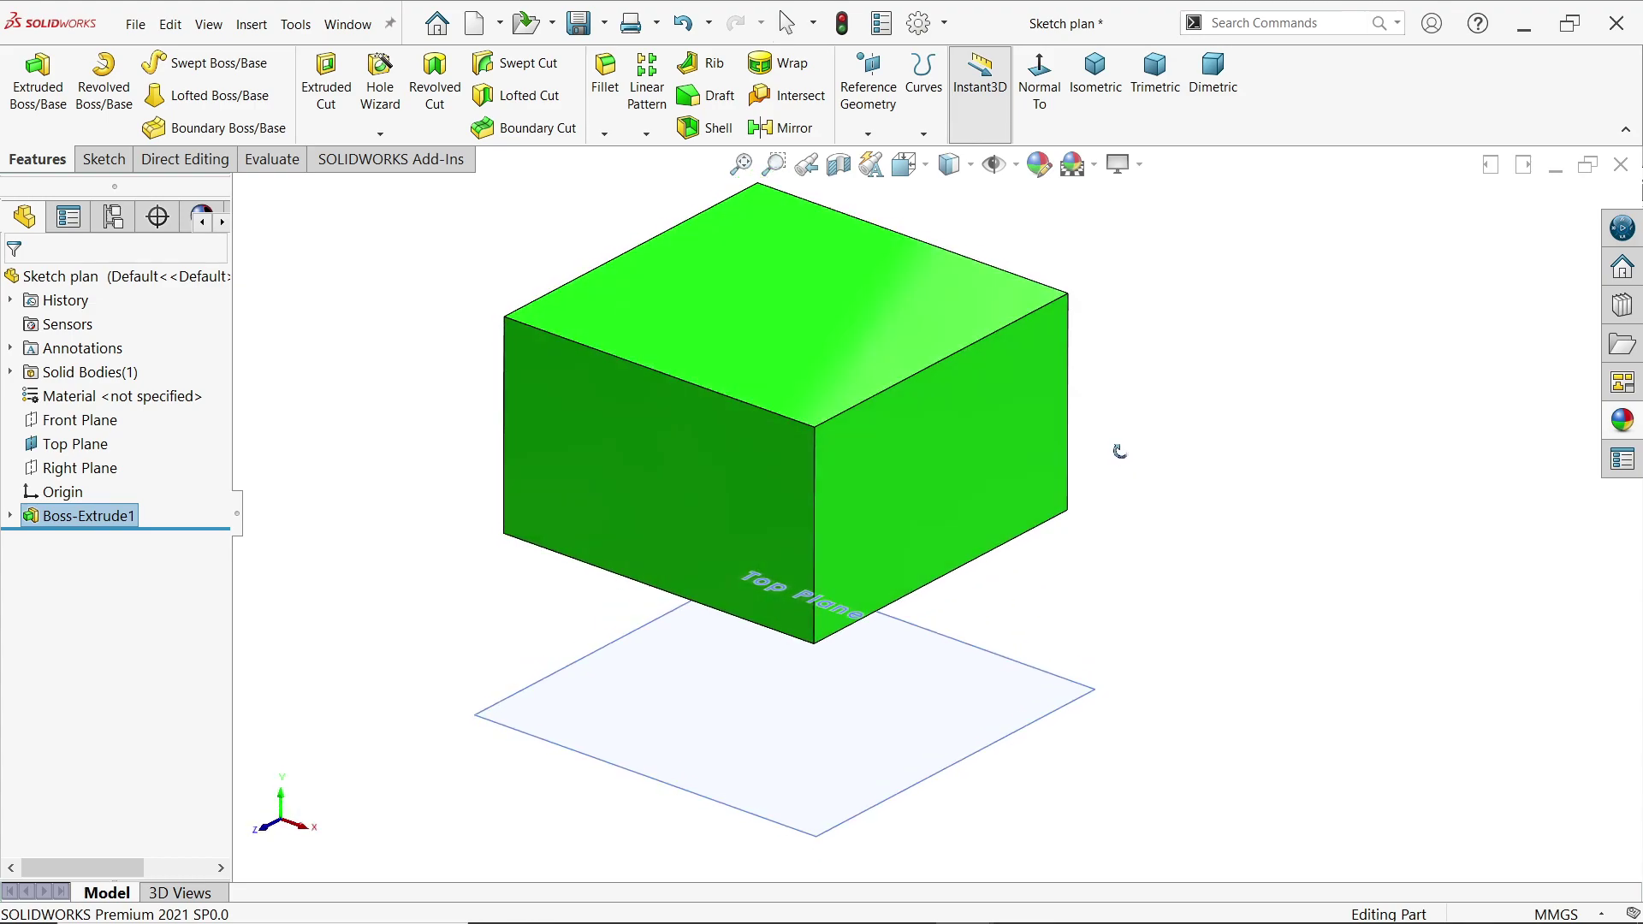